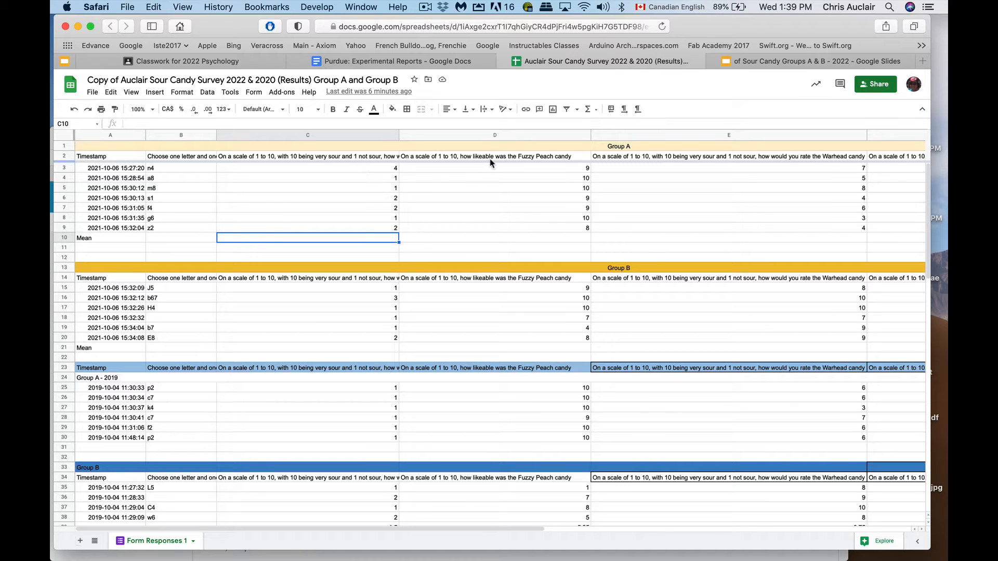
click(621, 147)
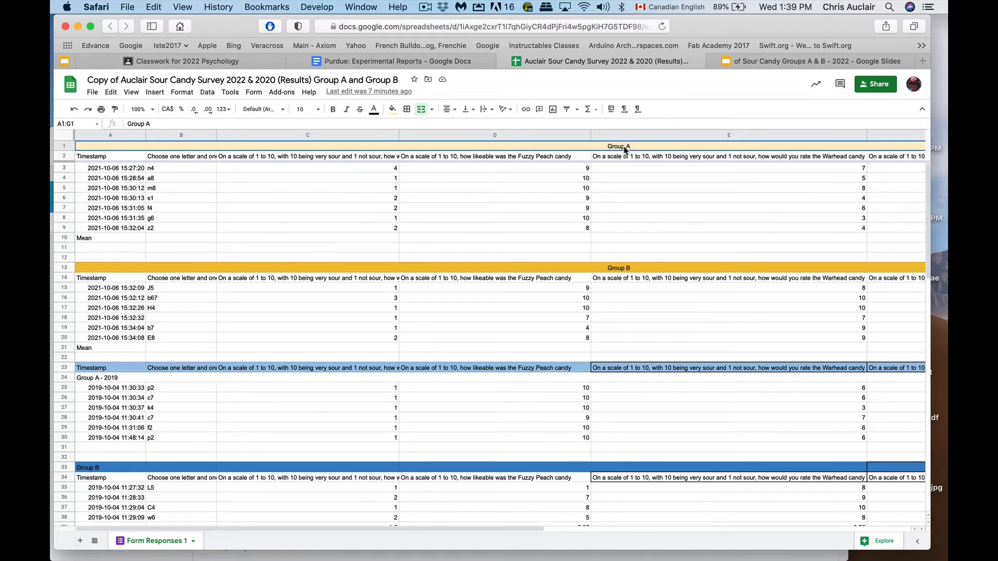
click(95, 171)
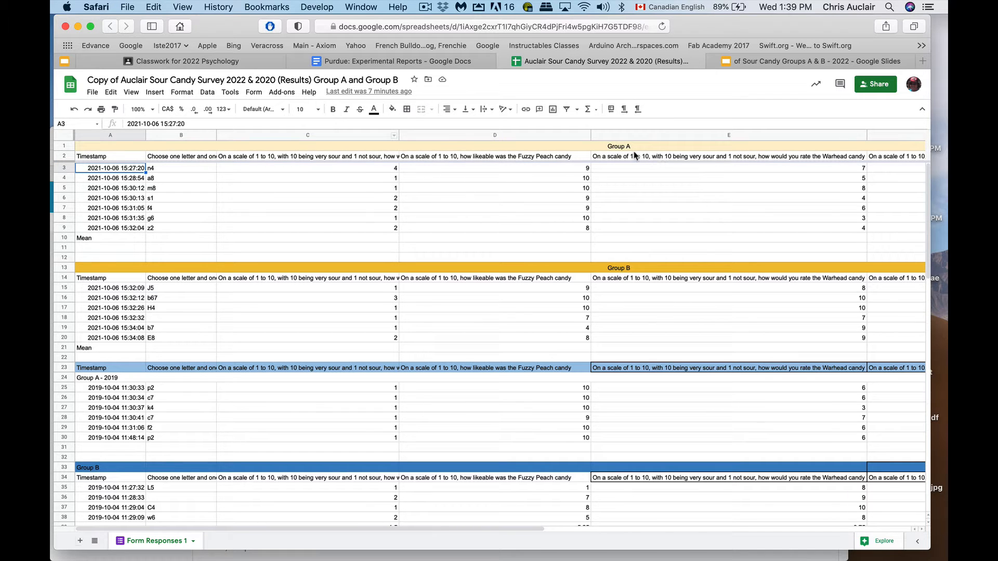
click(576, 268)
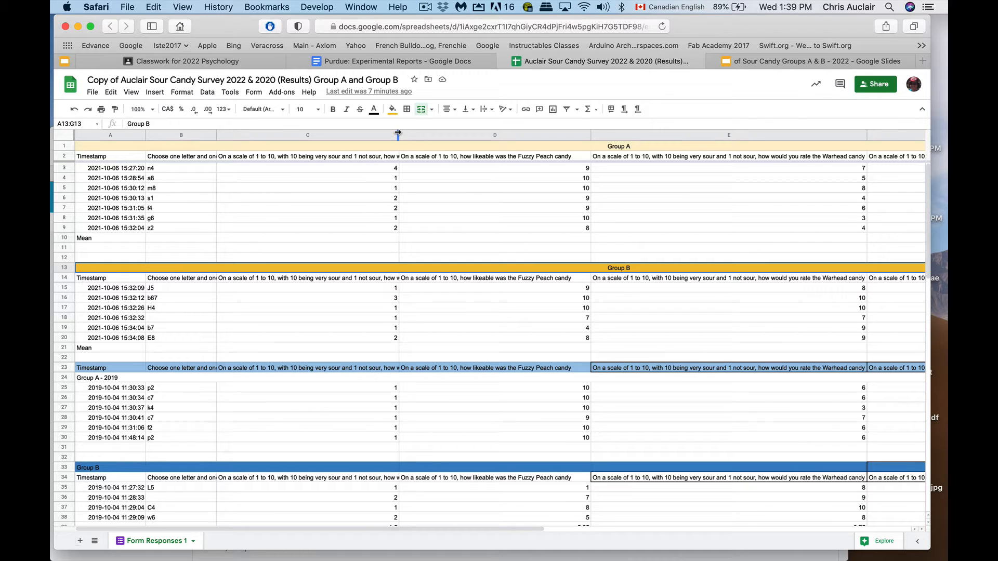
Step: Widen column C until the full Fuzzy Peach sourness question fits in its heading cell
drag(398, 134, 451, 135)
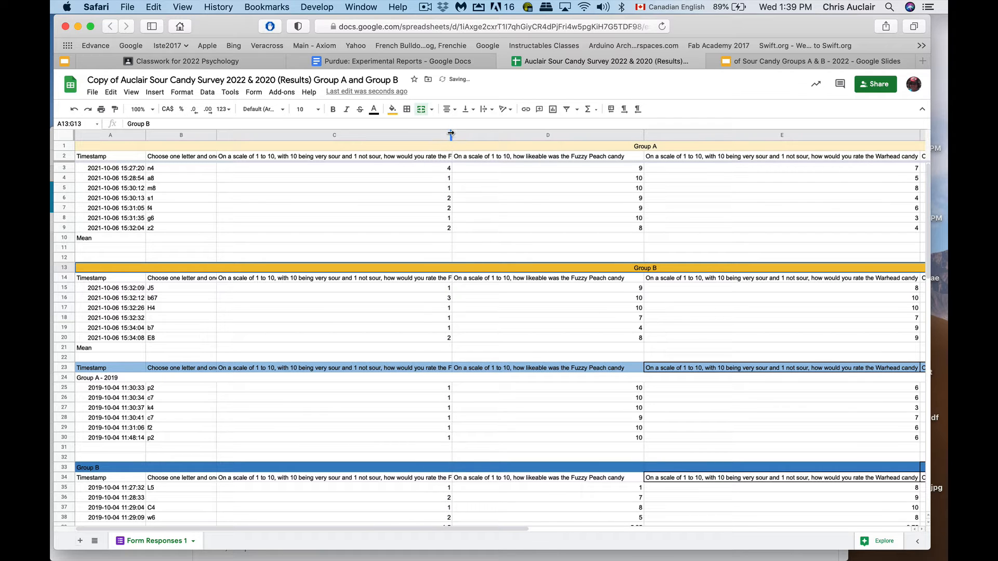
drag(451, 134, 539, 136)
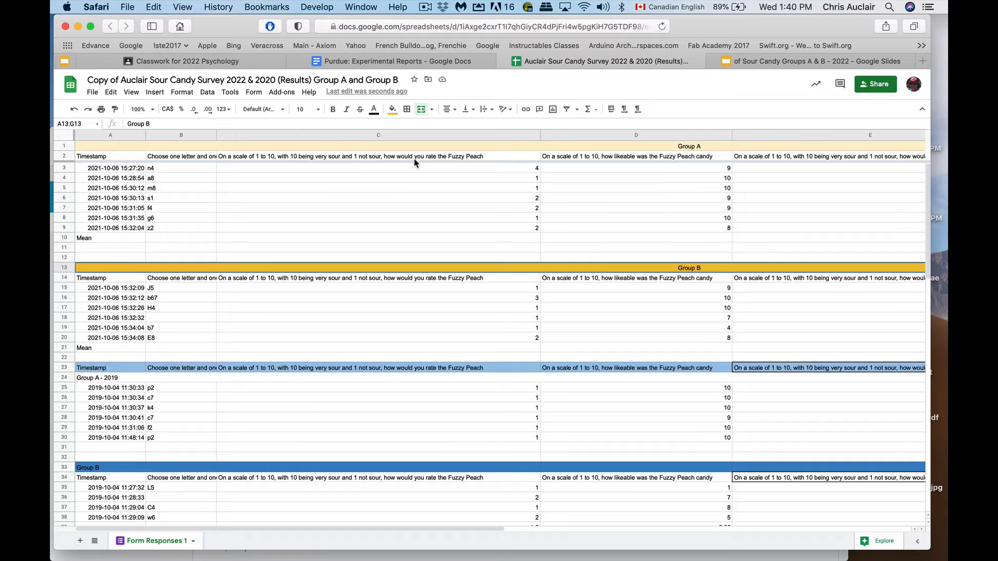
Step: Fill the whole Mean row of the first Group A block, row 10, with bright green
click(529, 240)
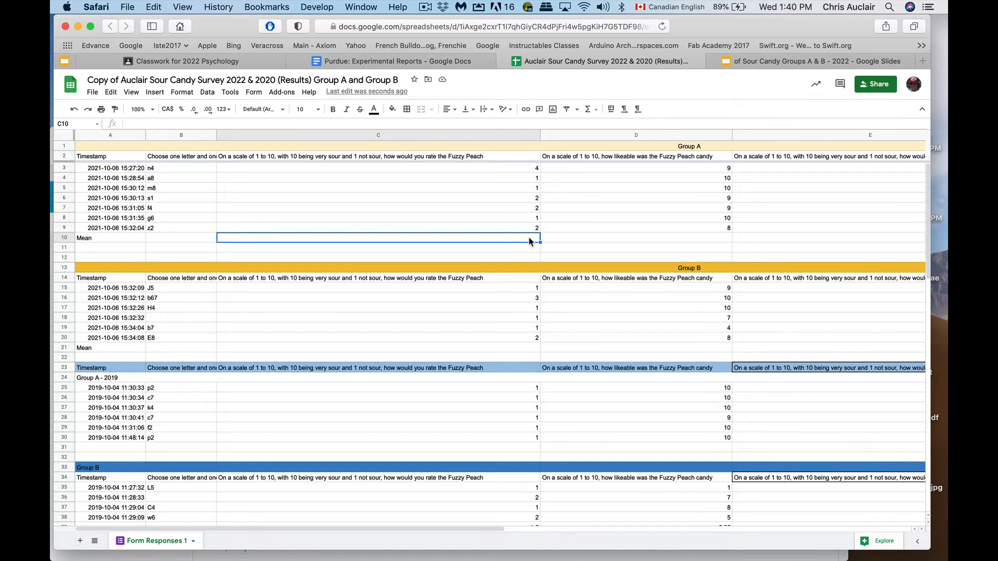
click(95, 241)
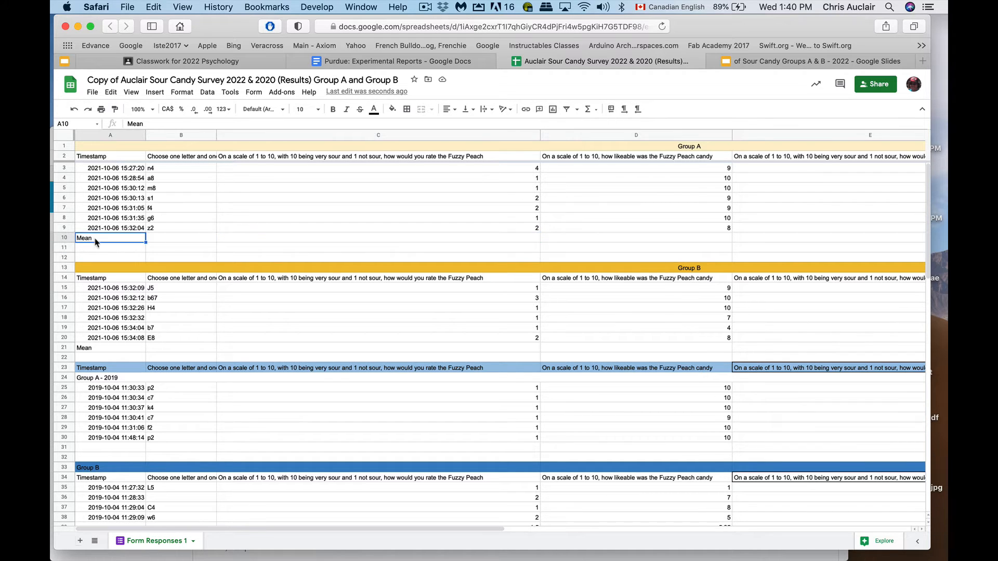
click(64, 237)
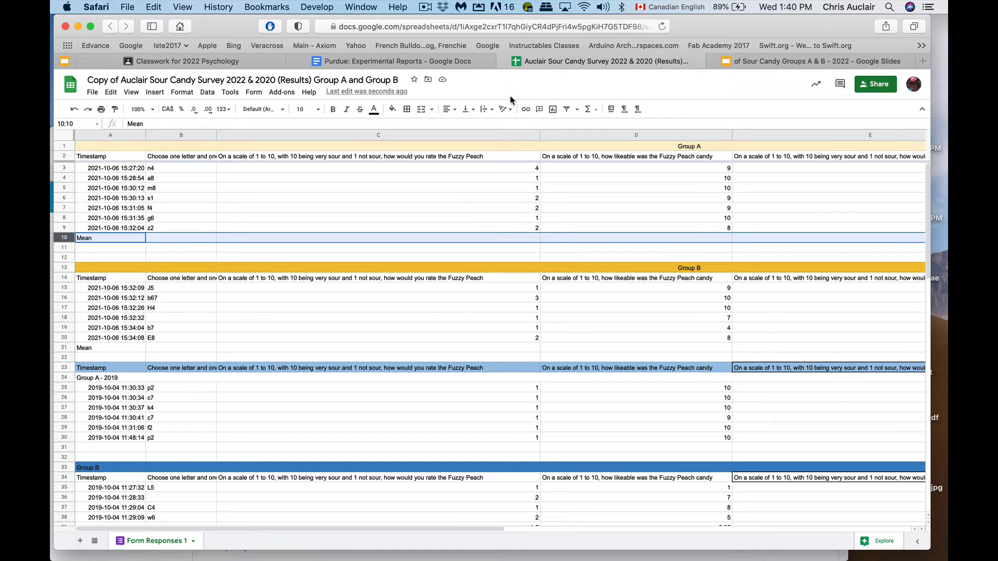
click(597, 115)
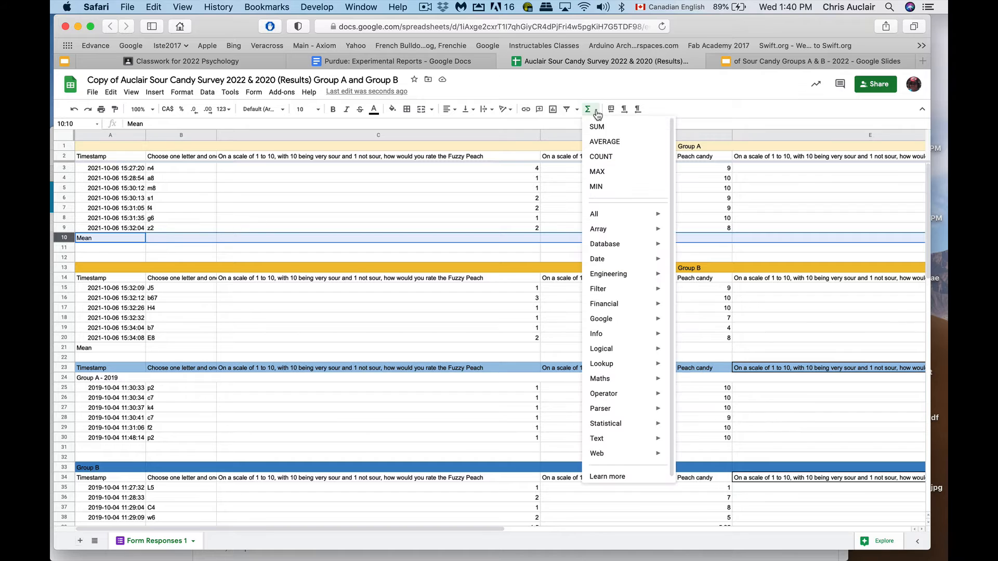
click(594, 97)
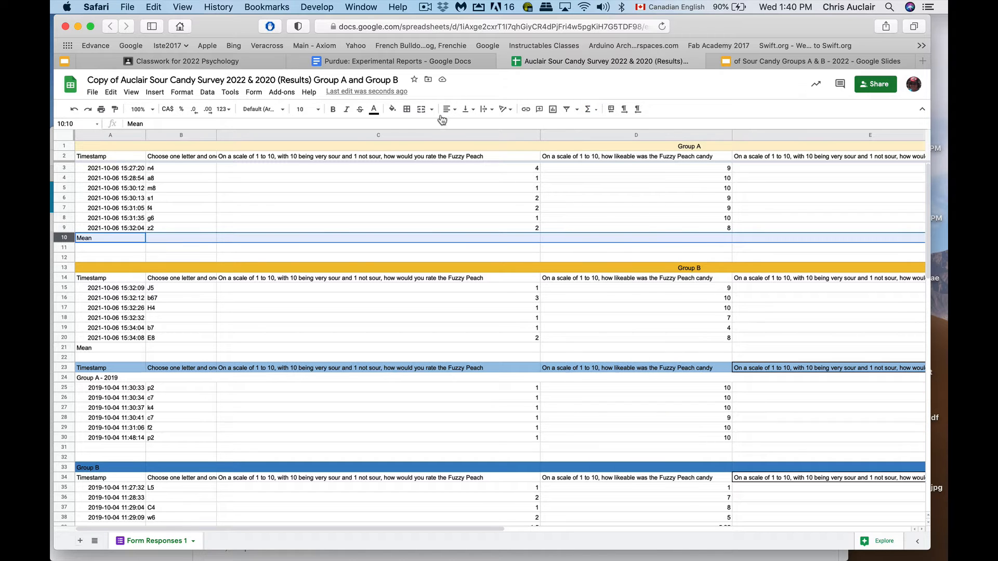
click(393, 110)
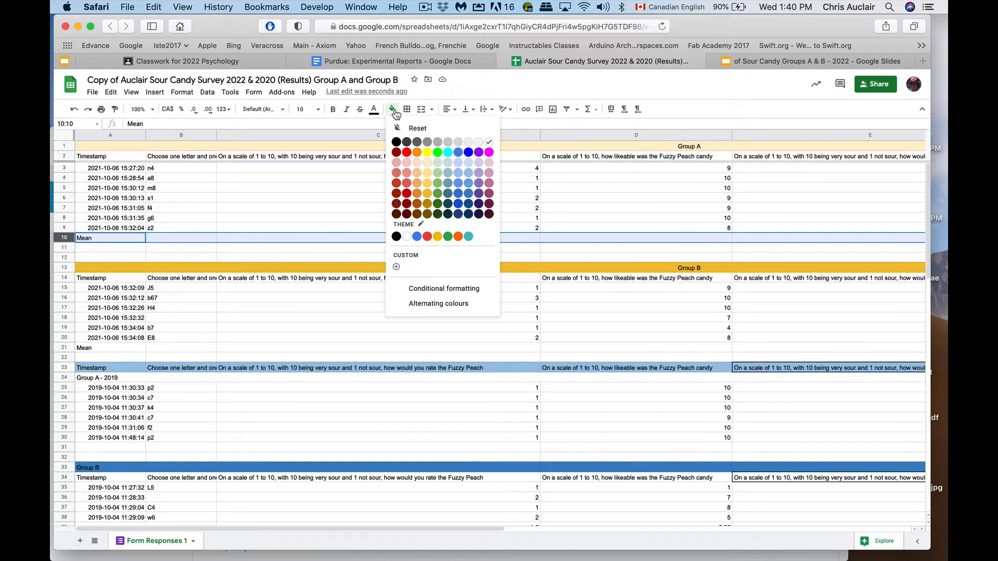
click(437, 152)
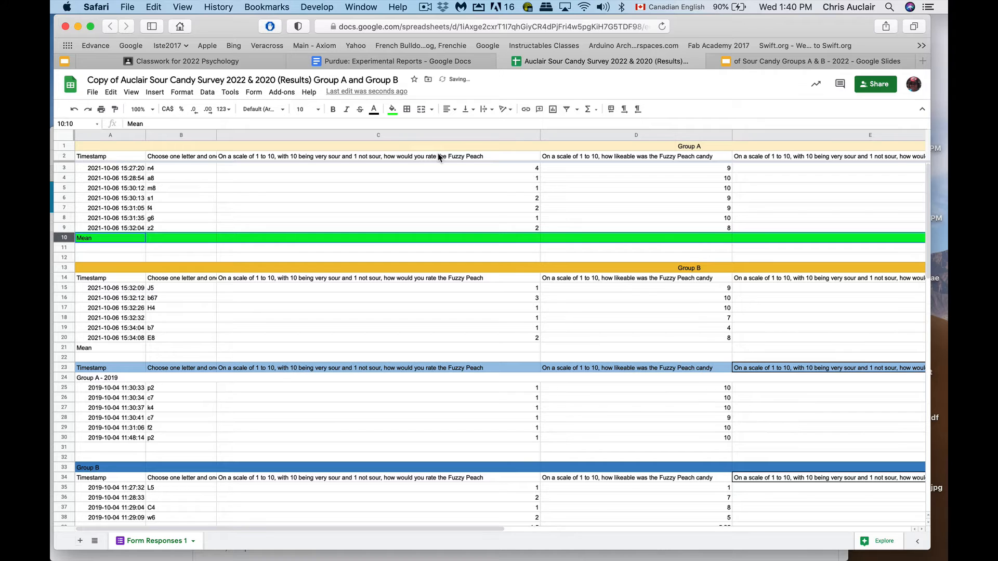
Step: Fill the whole Mean row of the first Group B block, row 21, with the same bright green
click(64, 348)
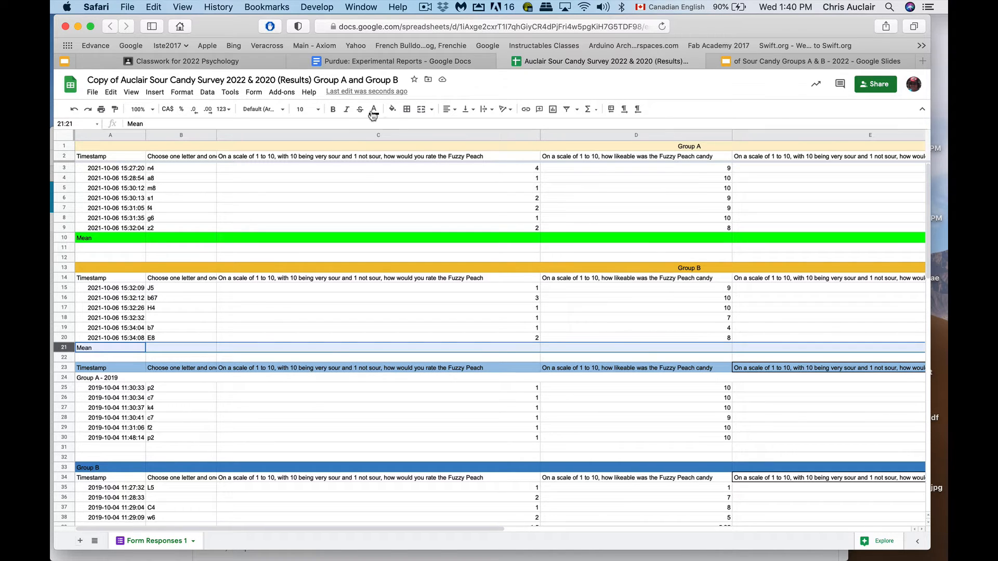
click(392, 110)
click(438, 152)
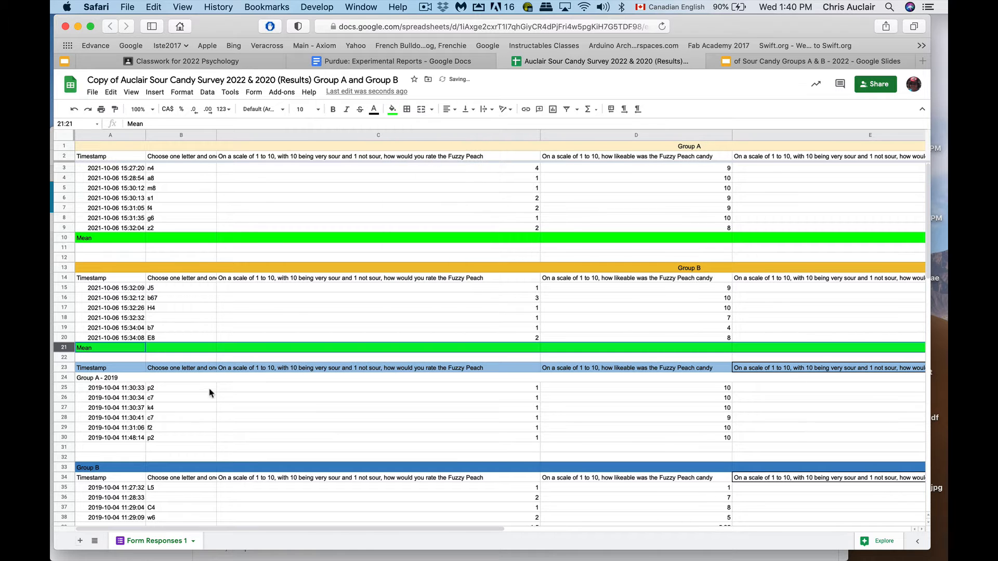
Step: Label cell A31 under the Group A - 2019 data as Mean and fill row 31 with bright green
scroll(190, 422, down, 5)
scroll(156, 364, down, 1)
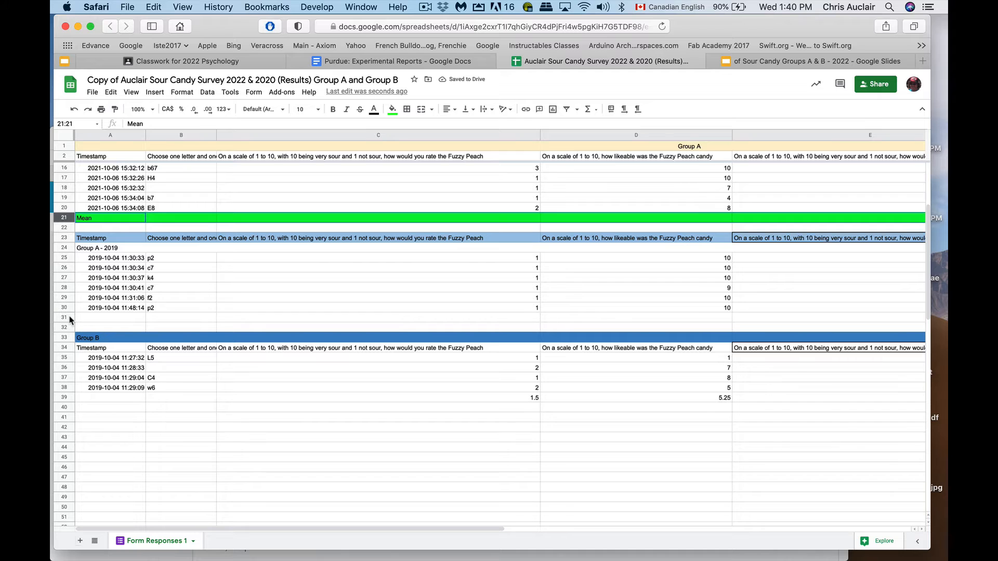
click(84, 318)
text(Me)
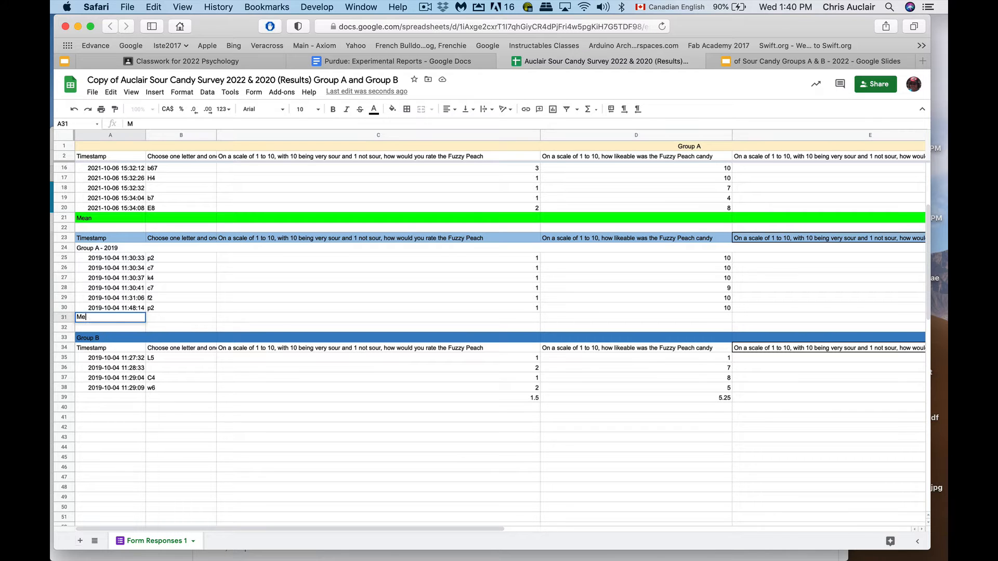
text(an)
click(61, 318)
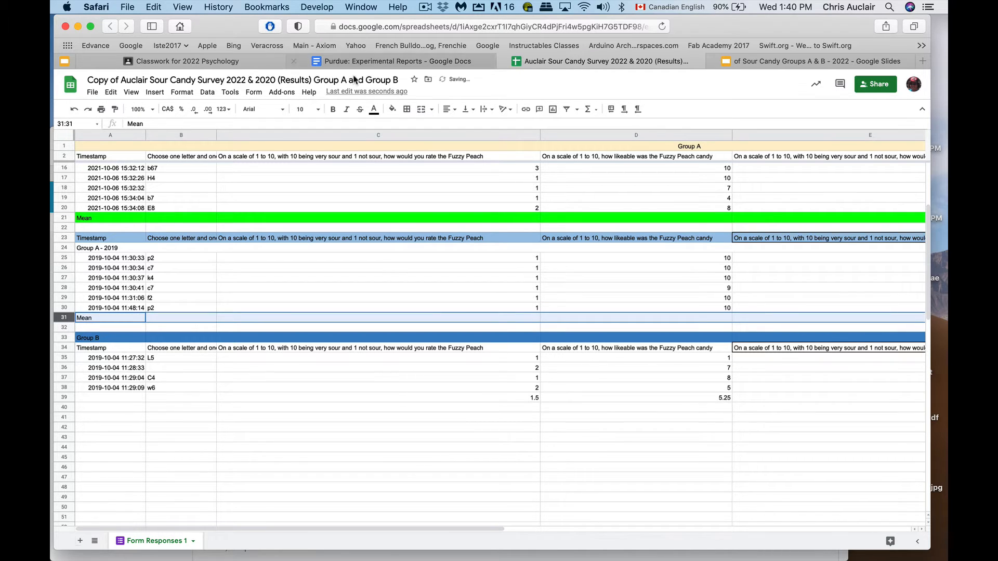
click(392, 110)
click(438, 152)
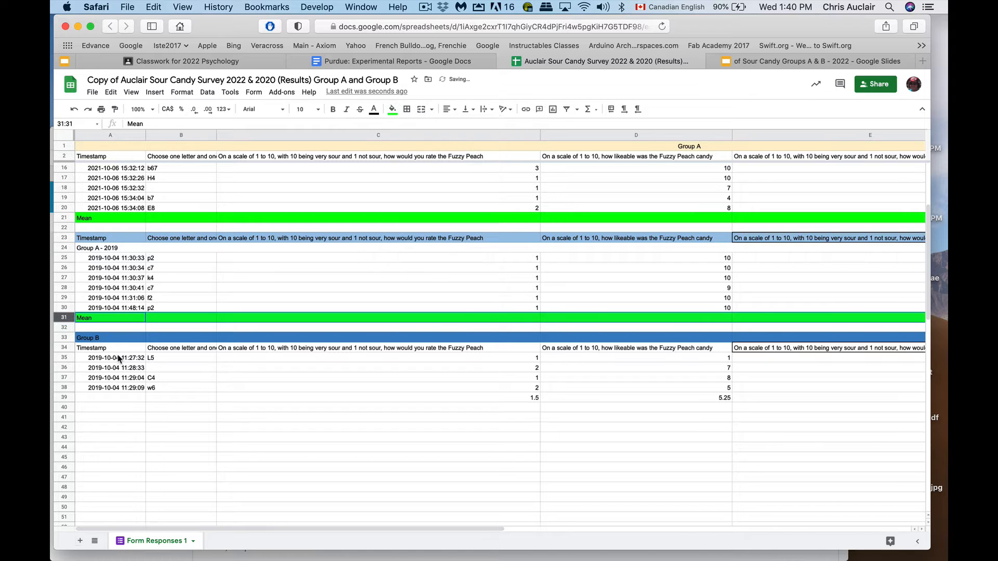
Step: Fill row 39 under the 2019 Group B data with bright green and enter Mean in cell A39
click(61, 399)
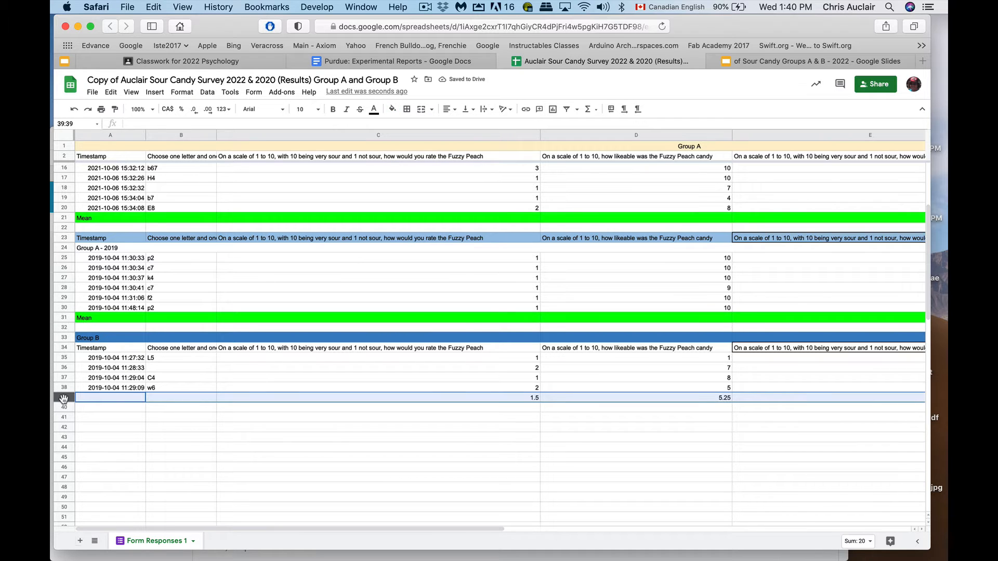
click(393, 109)
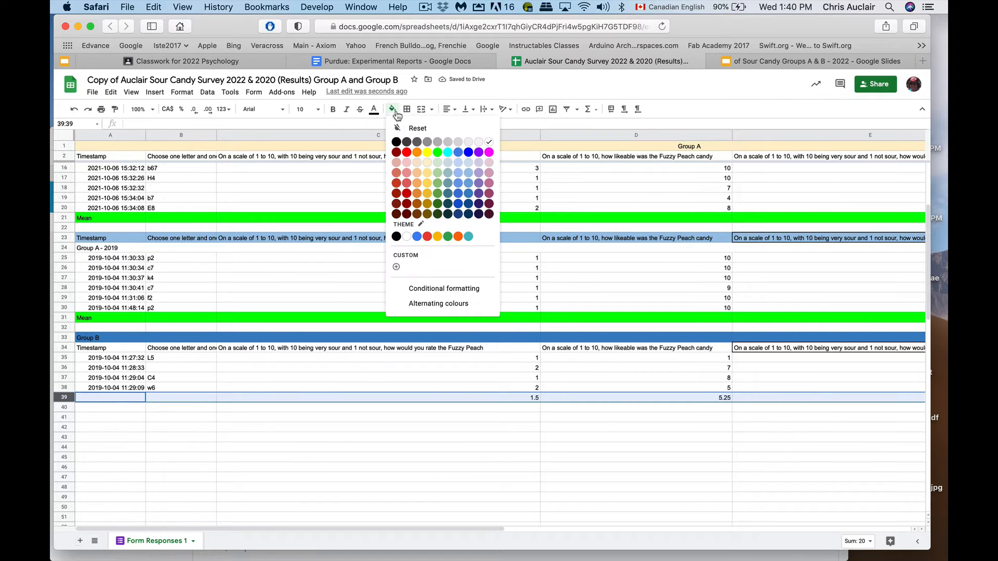
click(438, 152)
click(129, 395)
text(Mean)
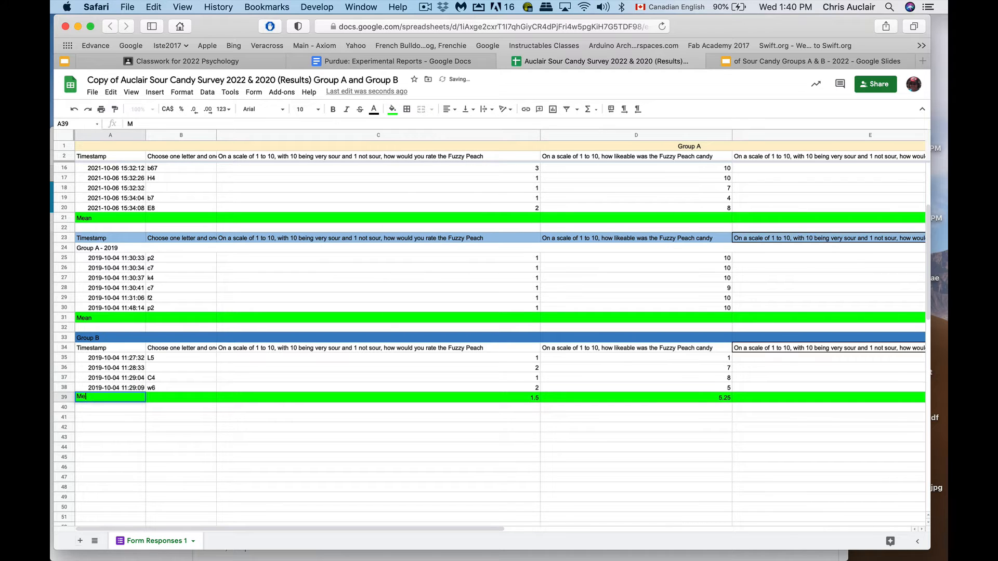
Step: Calculate the 2021 Group B mean for Fuzzy Peach sourness in C21 with the AVERAGE function over C15:C20
click(532, 218)
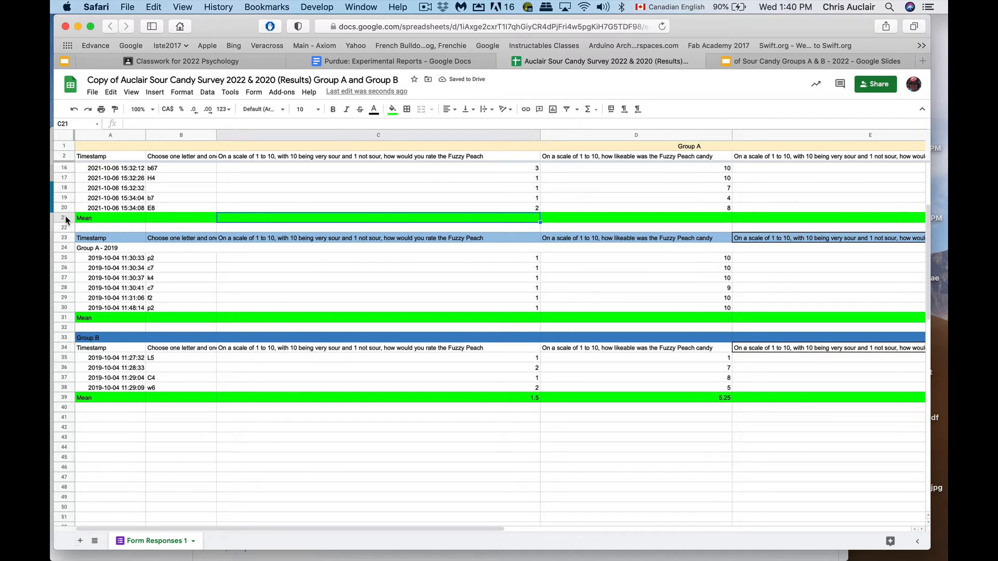
click(597, 110)
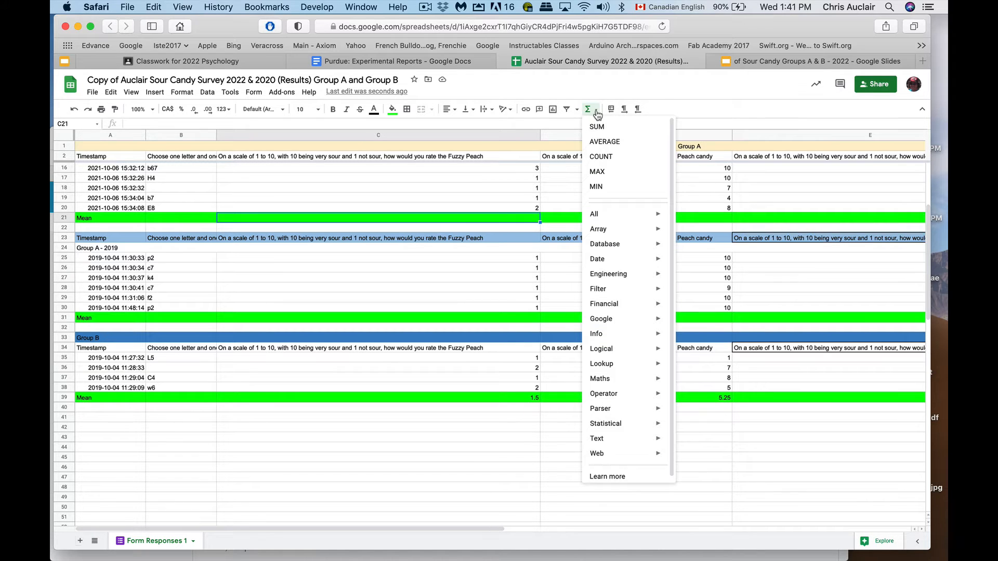
click(598, 142)
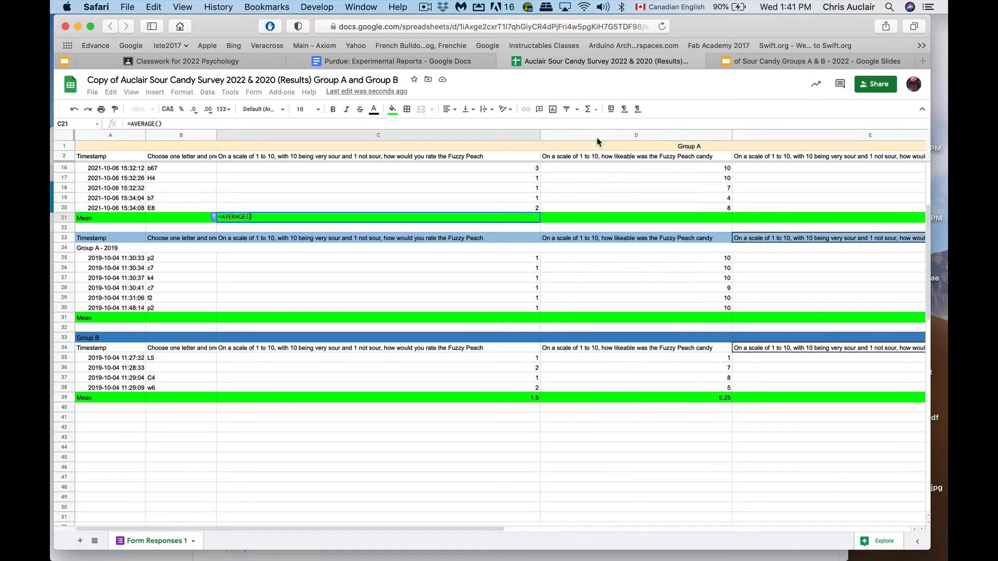
click(517, 210)
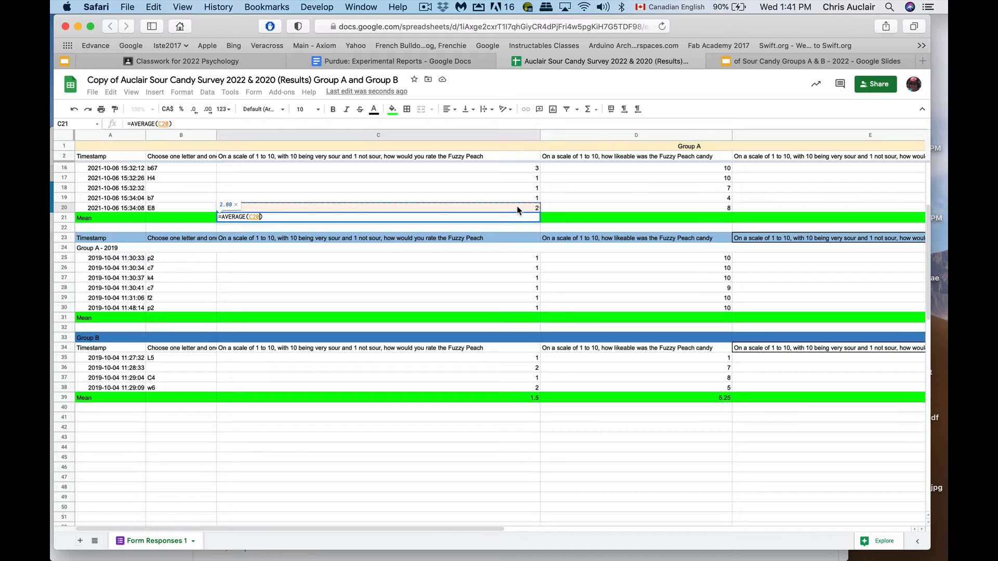
mouse_move(517, 210)
mouse_down()
mouse_move(517, 174)
mouse_move(518, 202)
mouse_up()
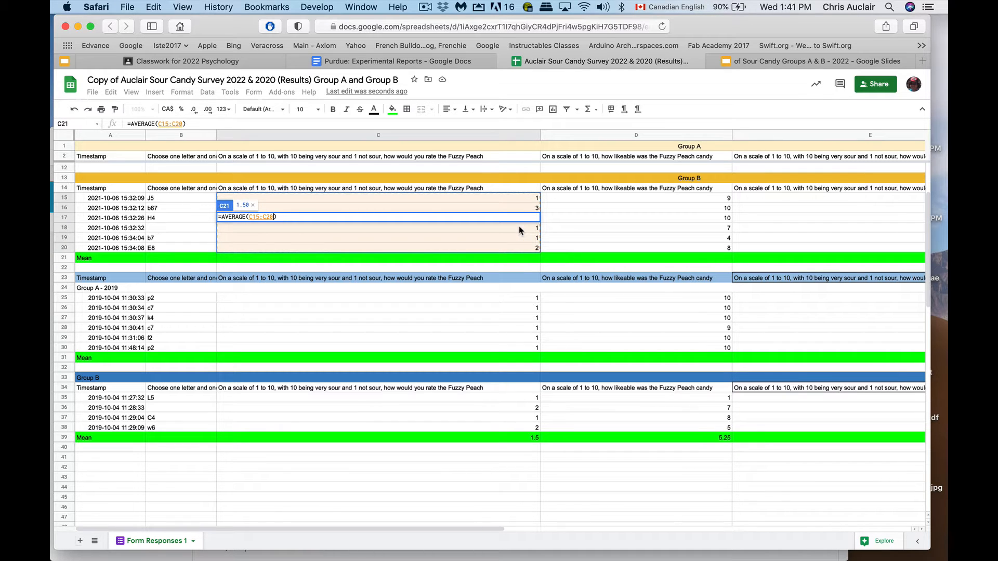
key(Return)
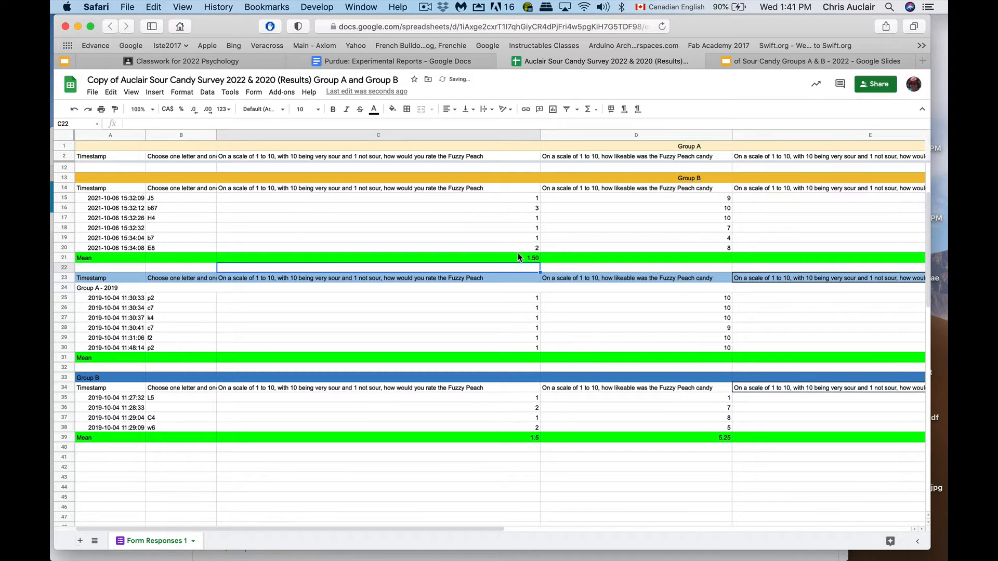
Step: Calculate the 2021 Group A mean for Fuzzy Peach sourness in C10 with the AVERAGE function over C3:C9
scroll(541, 190, up, 4)
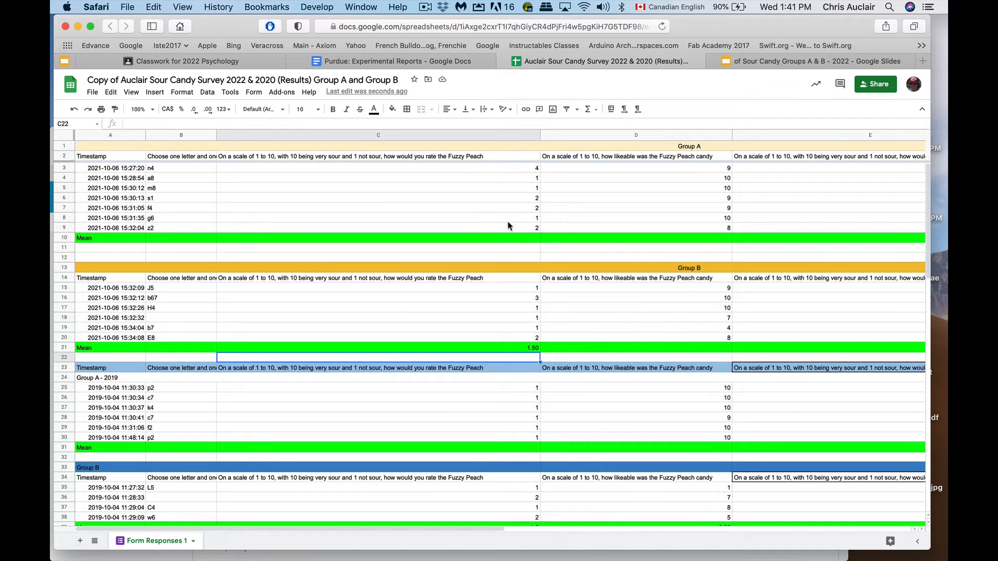
click(526, 238)
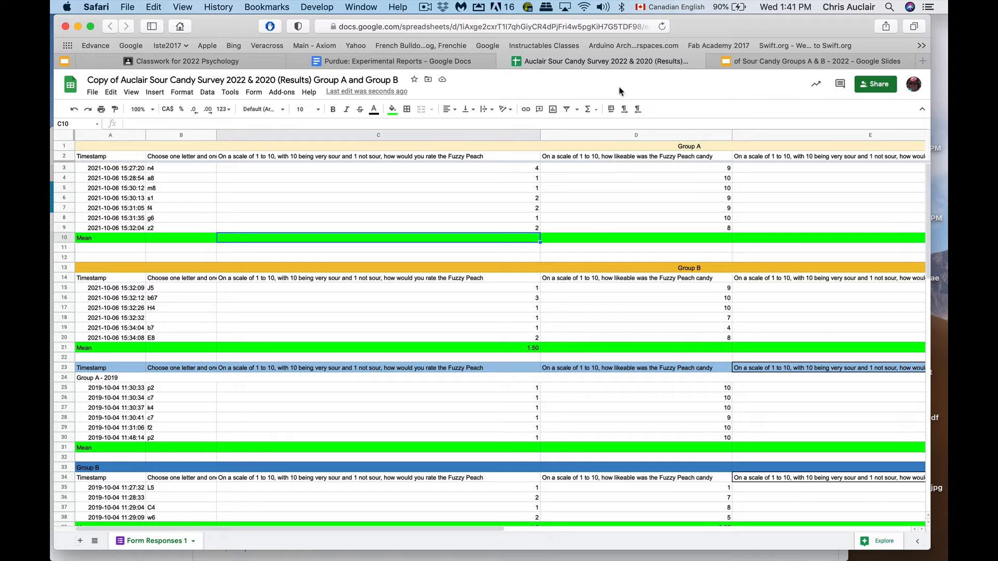
click(596, 109)
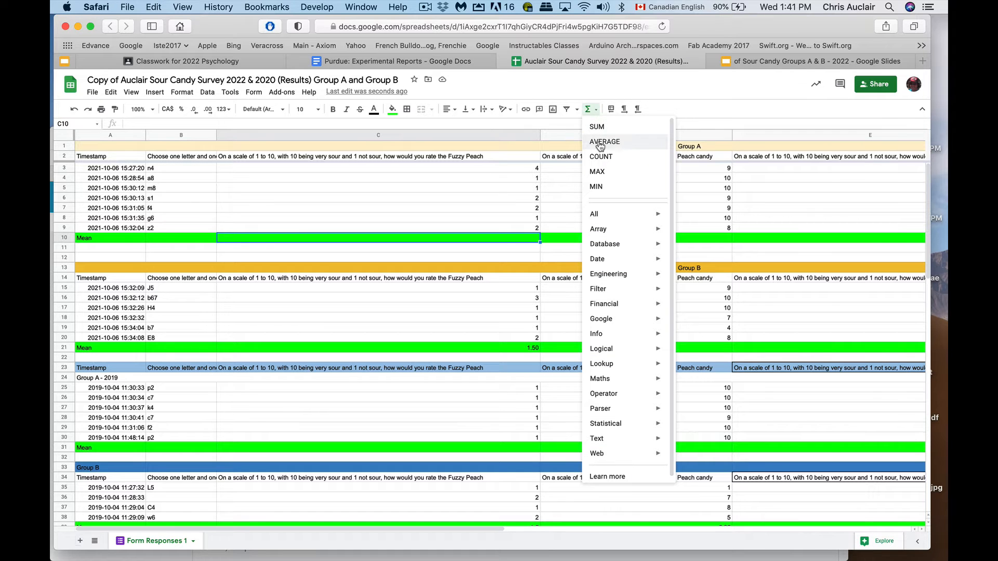
click(603, 142)
drag(529, 228, 525, 177)
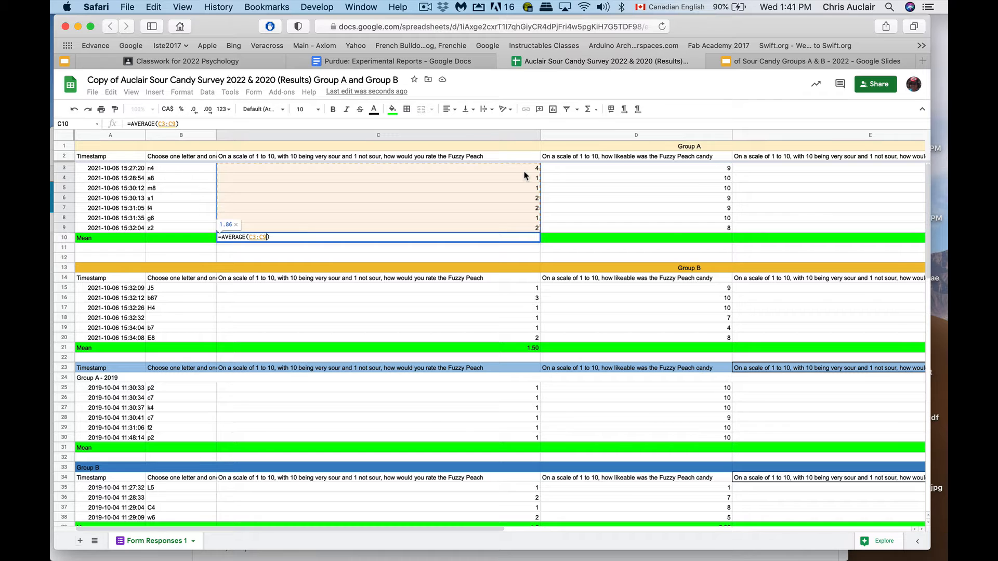
key(Return)
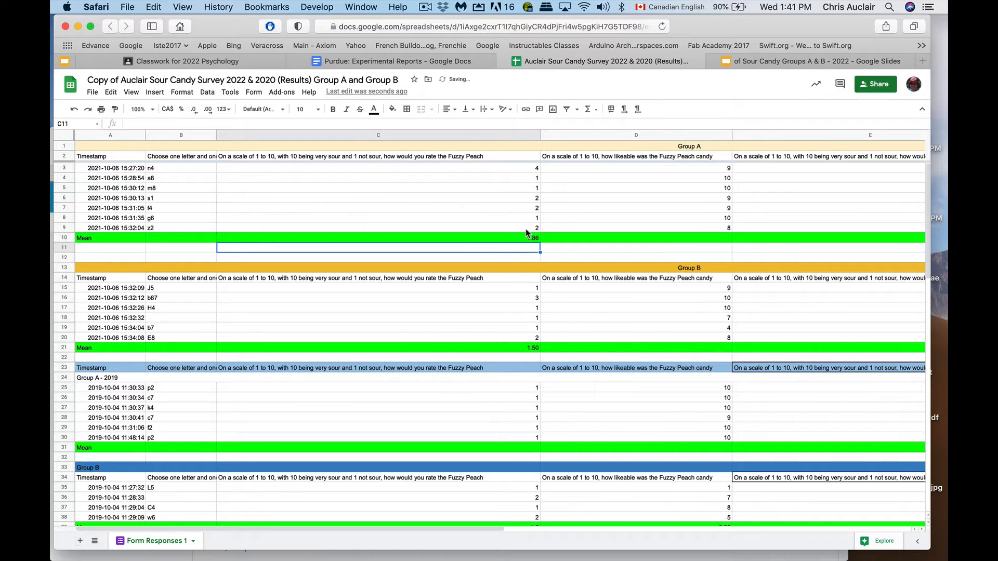
Step: Calculate the 2021 Group A mean for Fuzzy Peach likeability in D10 with the AVERAGE function over D3:D9
click(719, 239)
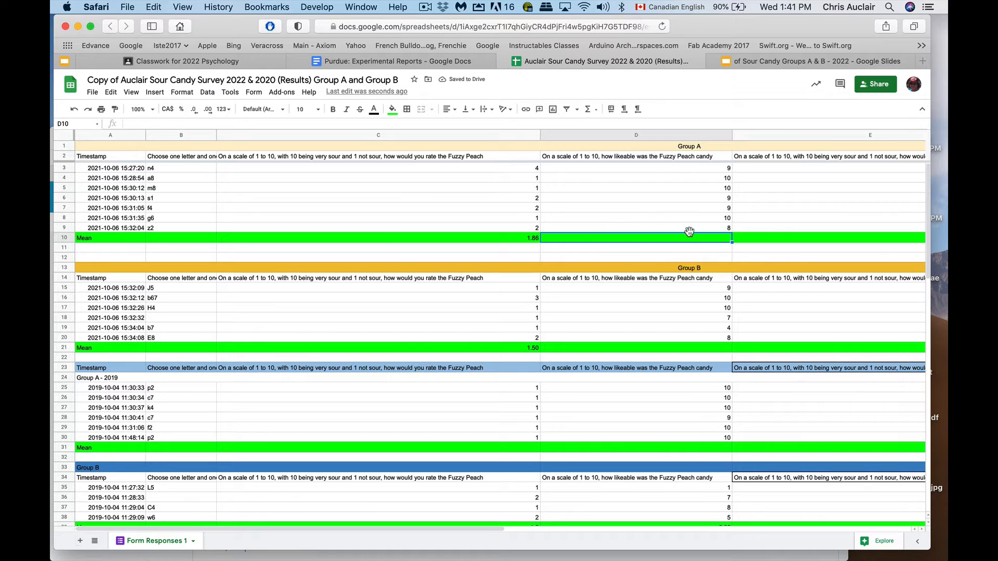
click(597, 116)
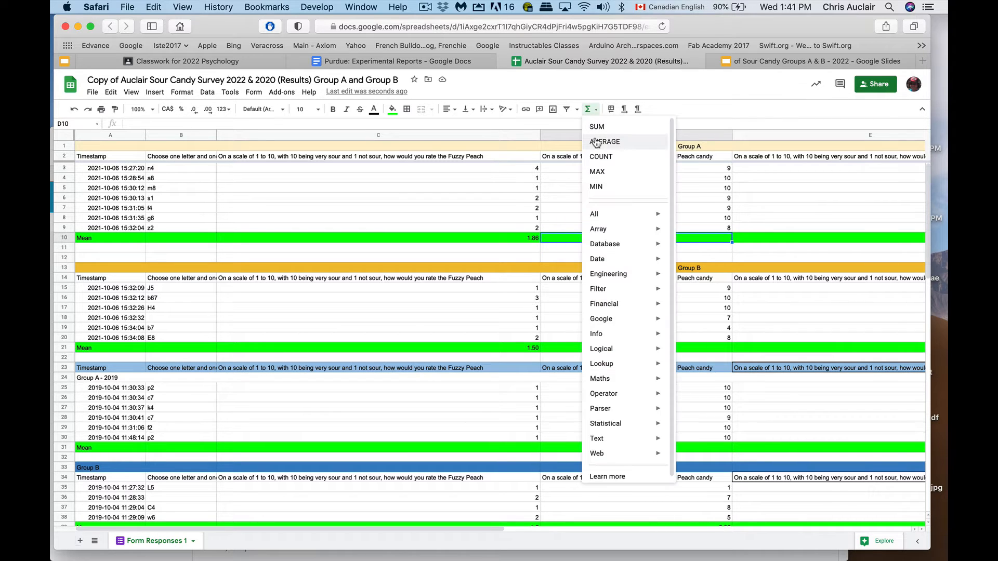
click(597, 143)
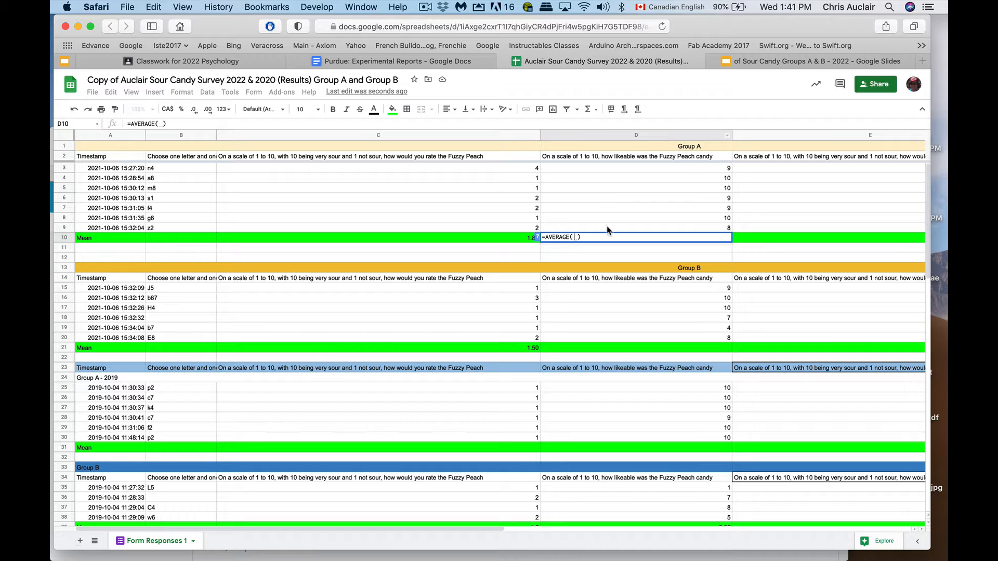
drag(608, 228, 604, 170)
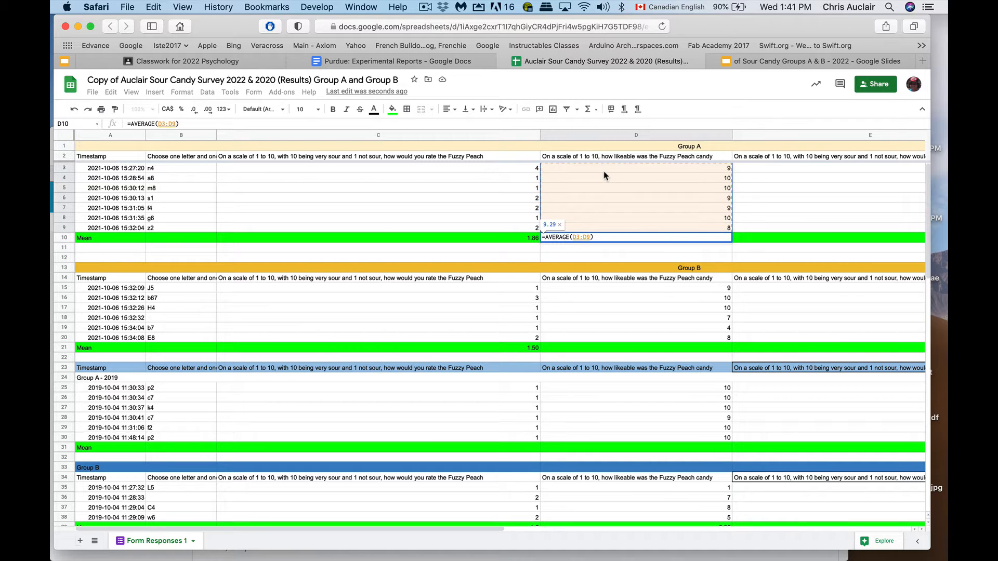
key(Return)
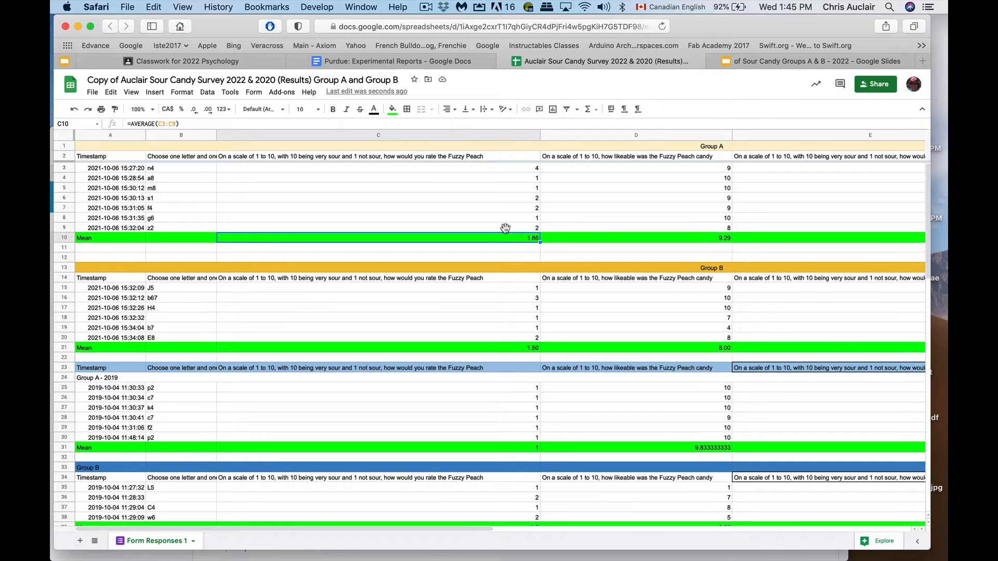
Step: Change the fill of the 2019 Group A and Group B Mean rows, 31 and 39, to a light muted green
scroll(167, 340, down, 3)
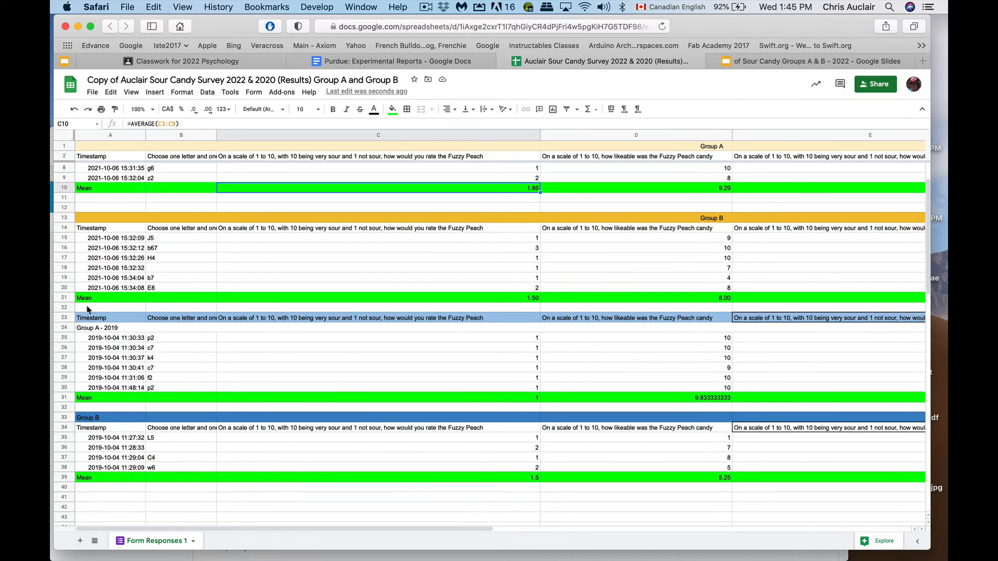
scroll(83, 403, down, 2)
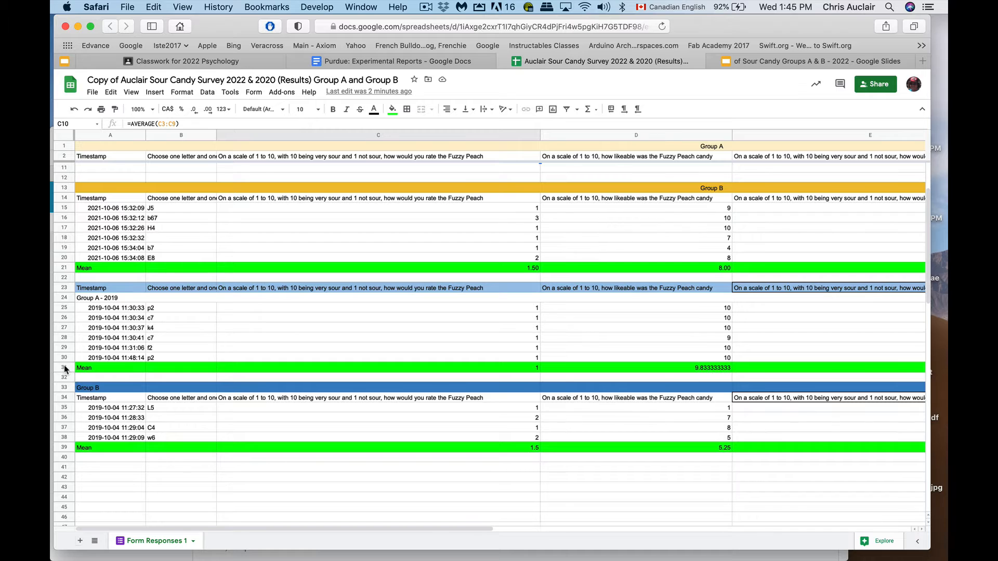
click(64, 366)
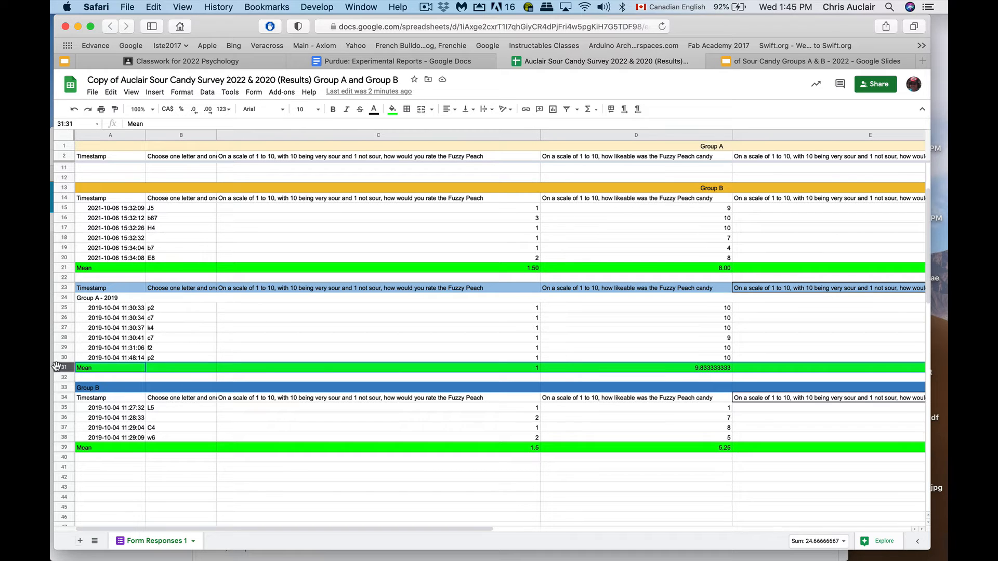
click(391, 109)
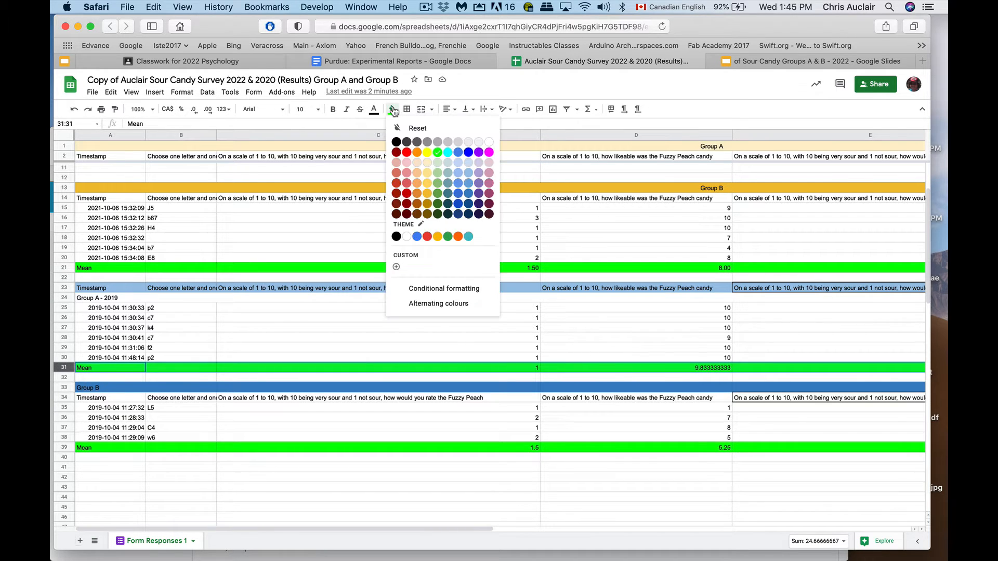
click(438, 177)
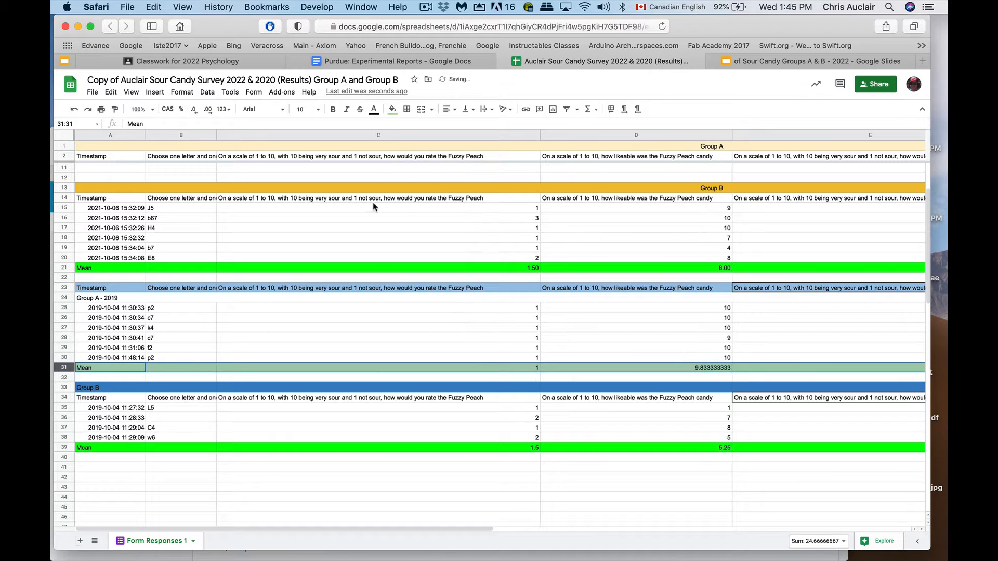
click(63, 447)
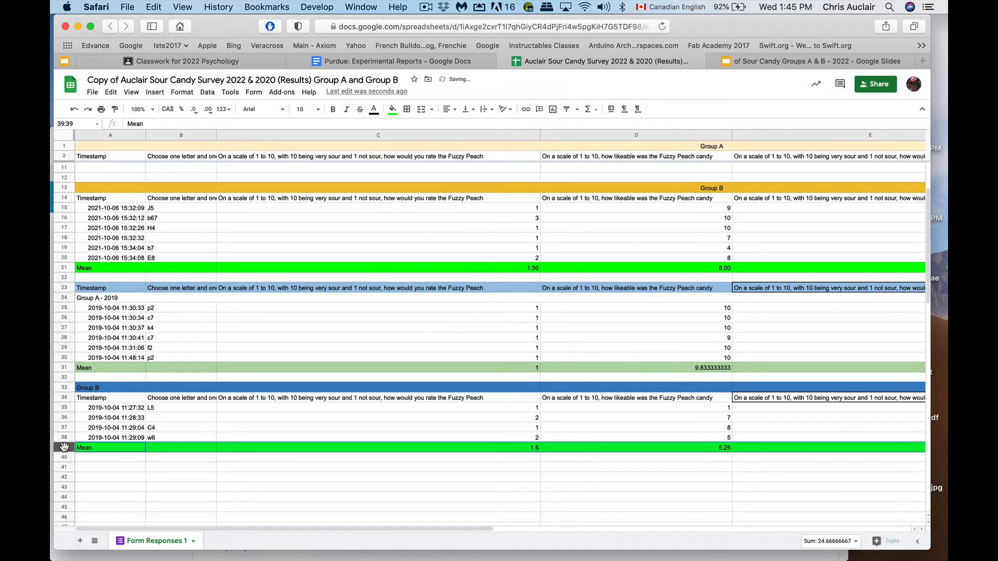
click(391, 109)
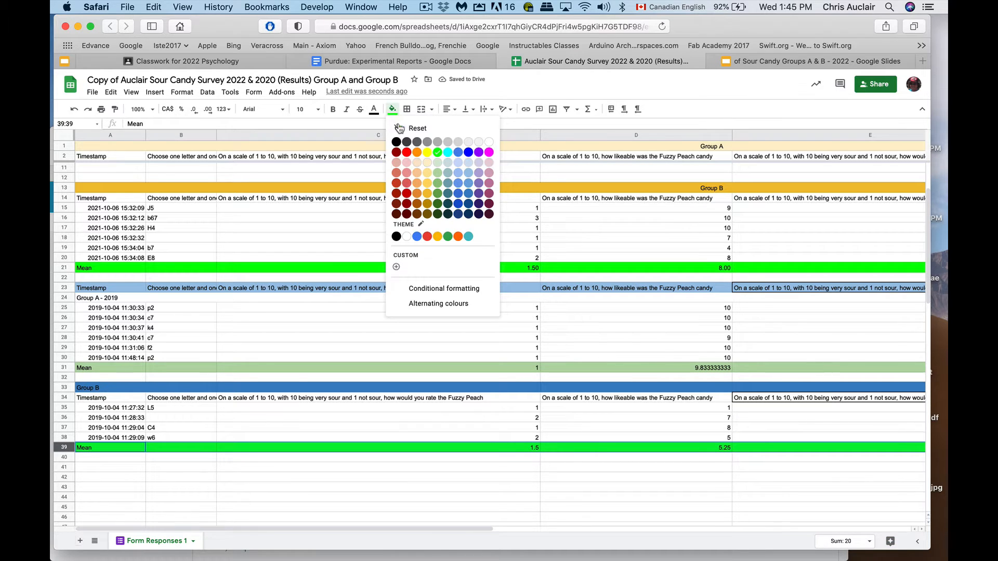
click(437, 174)
click(419, 420)
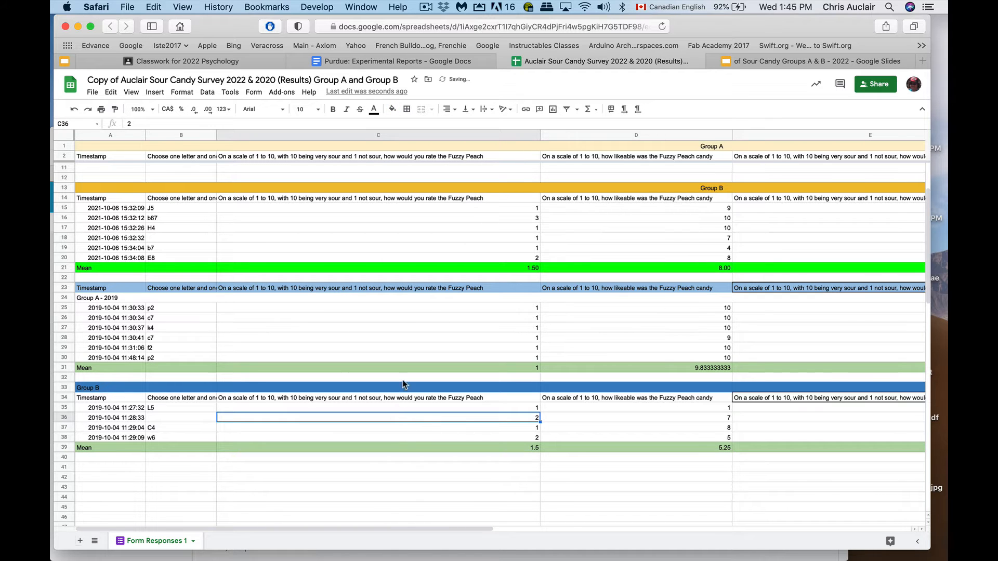
Step: Narrow column C to roughly a quarter of its width and make column D slightly narrower
scroll(409, 331, up, 3)
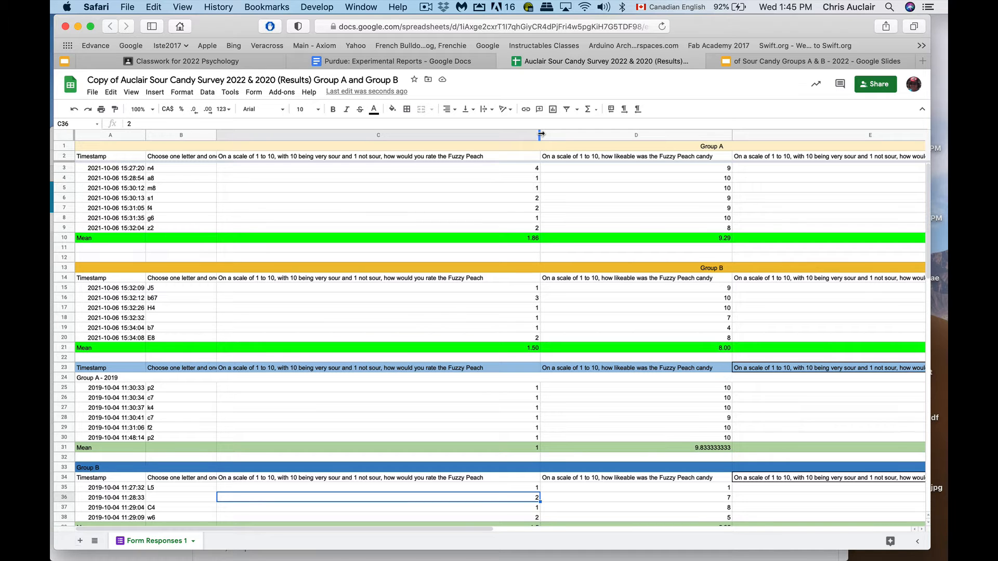
drag(541, 135, 281, 126)
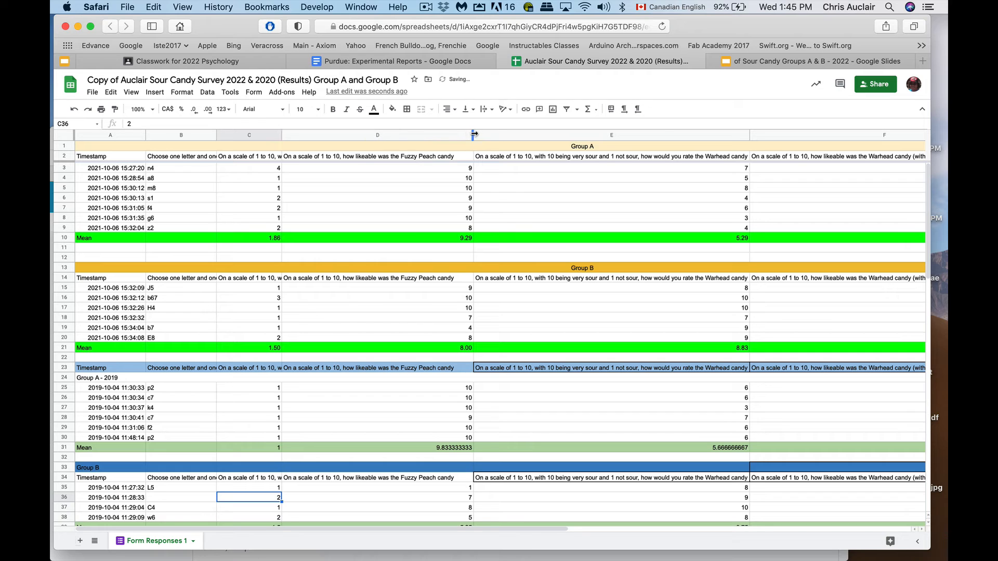
drag(473, 134, 431, 126)
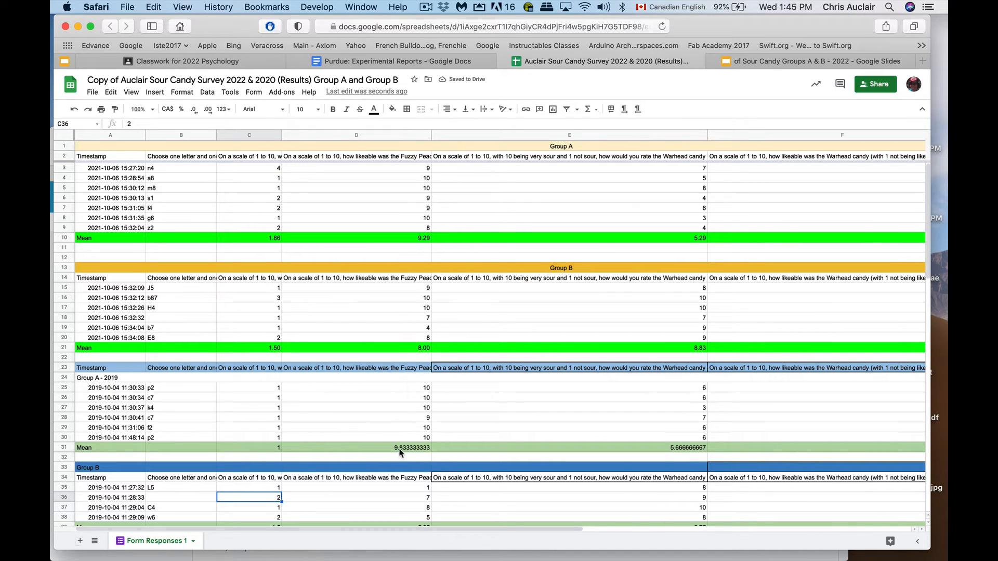
Step: Apply the Number format (1,000.12) to the 2019 Group A Fuzzy Peach likeability mean in D31
scroll(400, 447, down, 3)
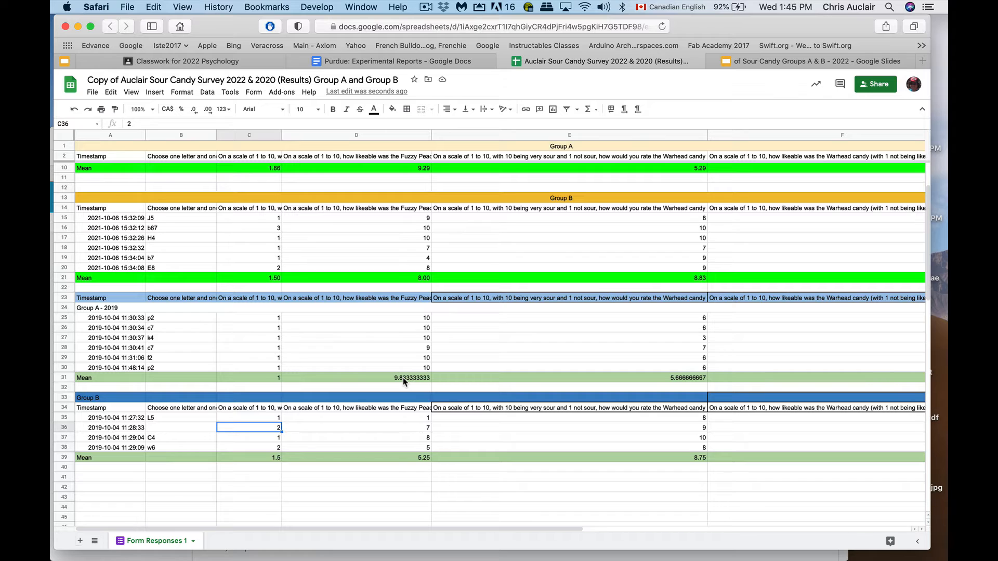
click(404, 381)
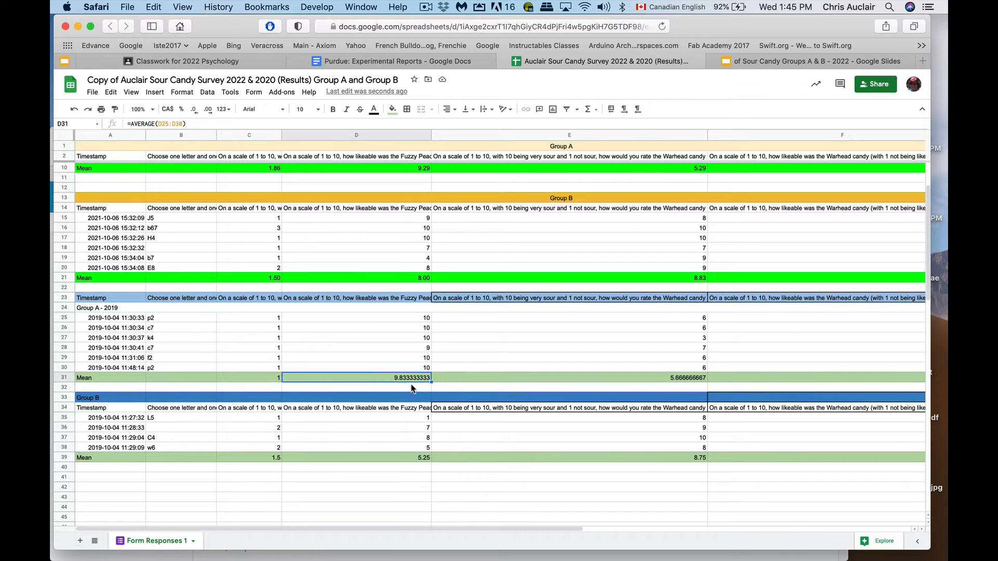
click(182, 93)
mouse_move(196, 155)
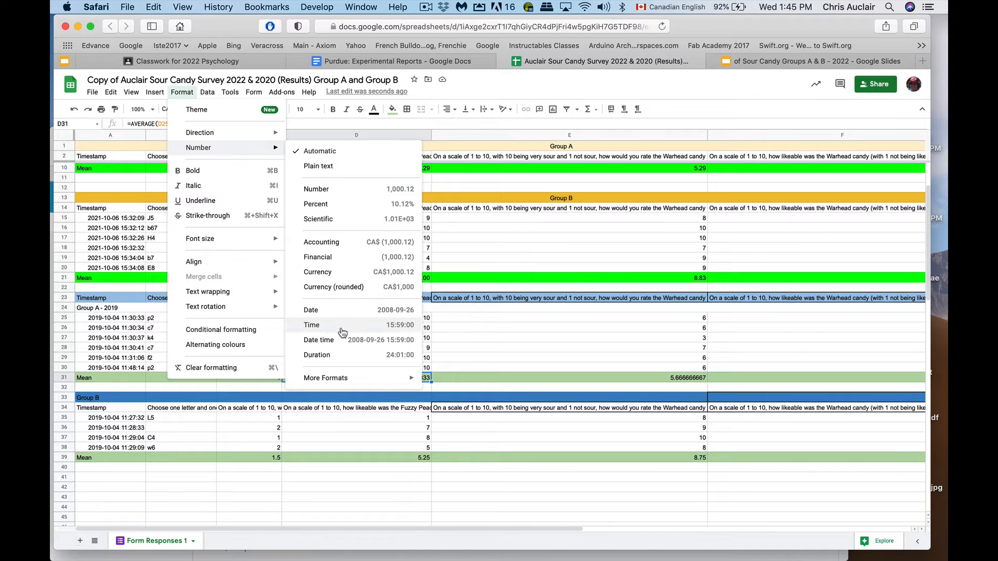
mouse_move(341, 377)
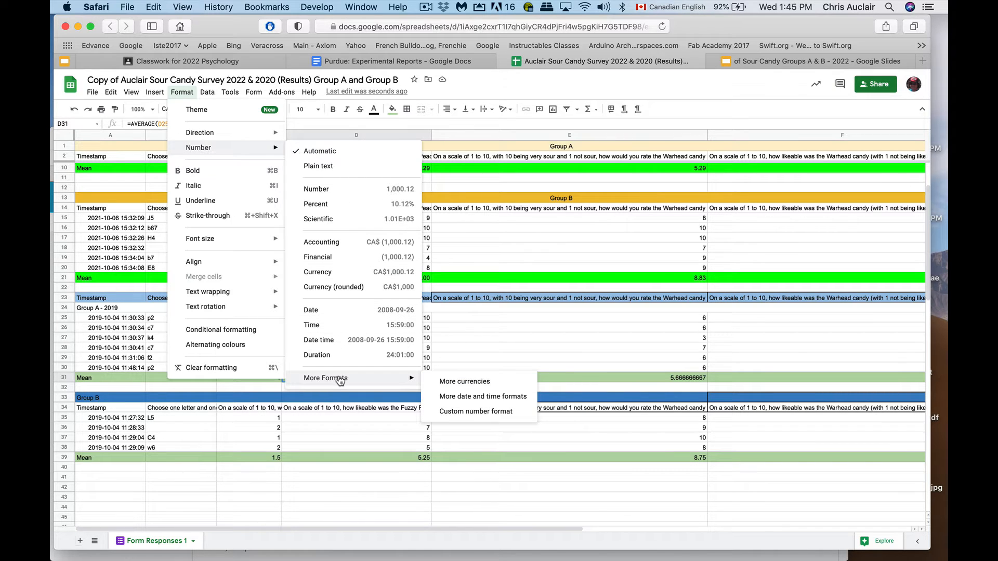
click(363, 191)
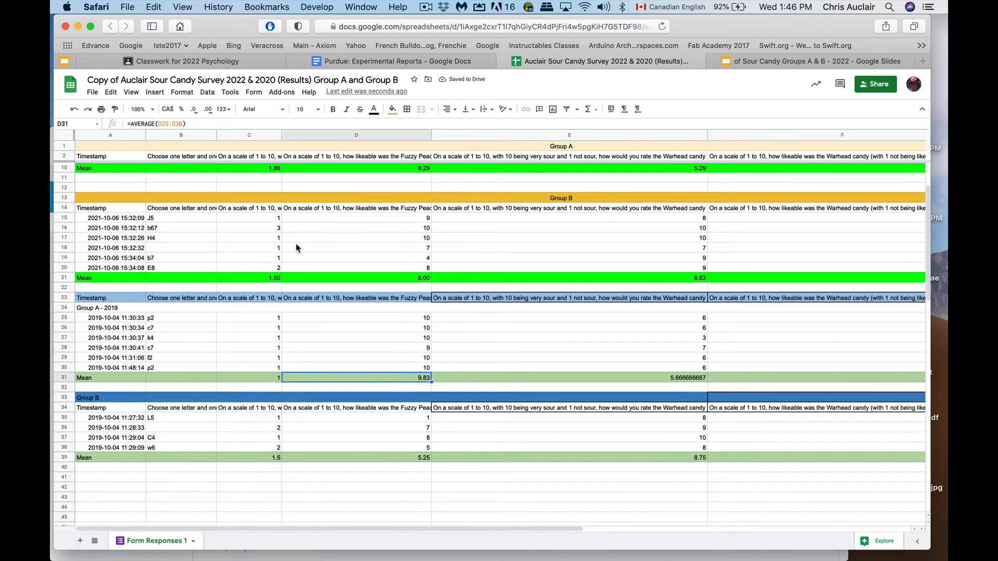
Step: Apply the Number format (1,000.12) to the means of all four groups together, in C10:F10, C21:F21, C31:F31 and C39:F39
scroll(339, 420, right, 5)
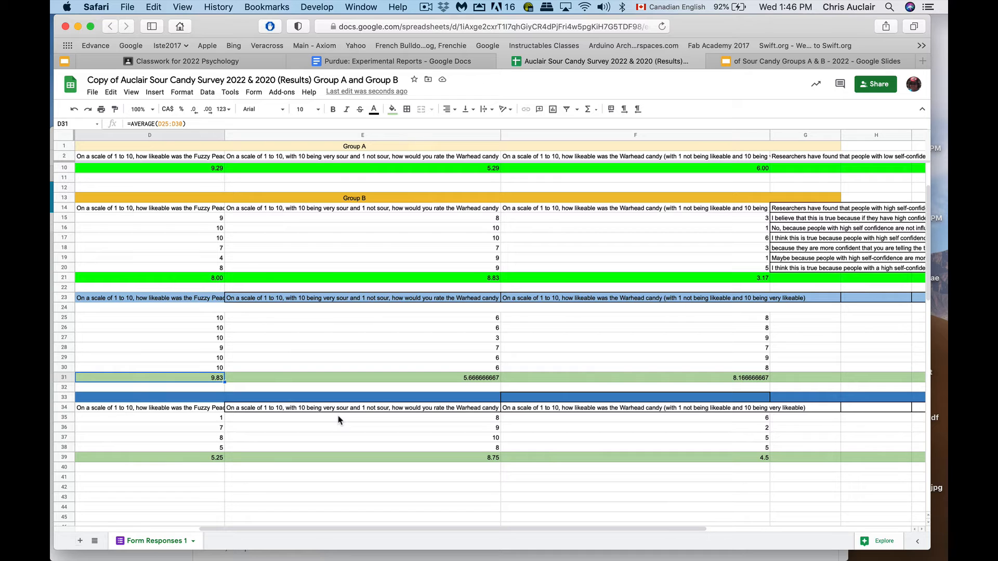
scroll(338, 420, left, 5)
scroll(338, 420, up, 3)
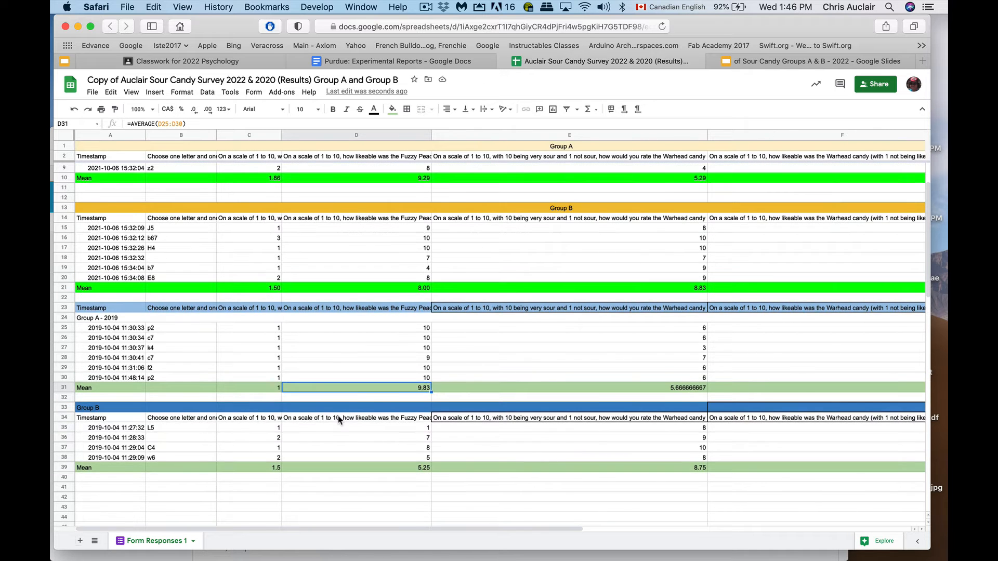
click(266, 219)
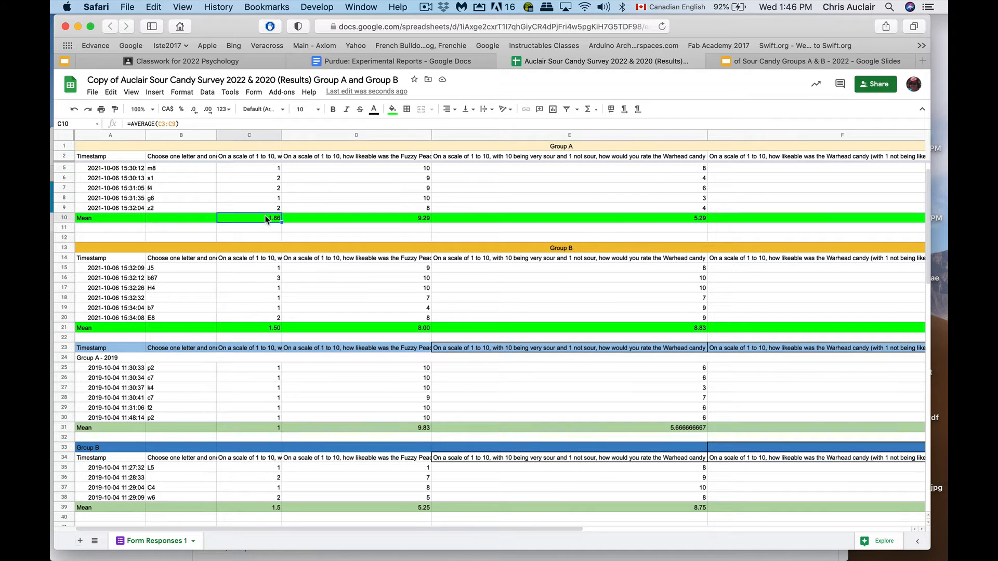
shift+click(392, 221)
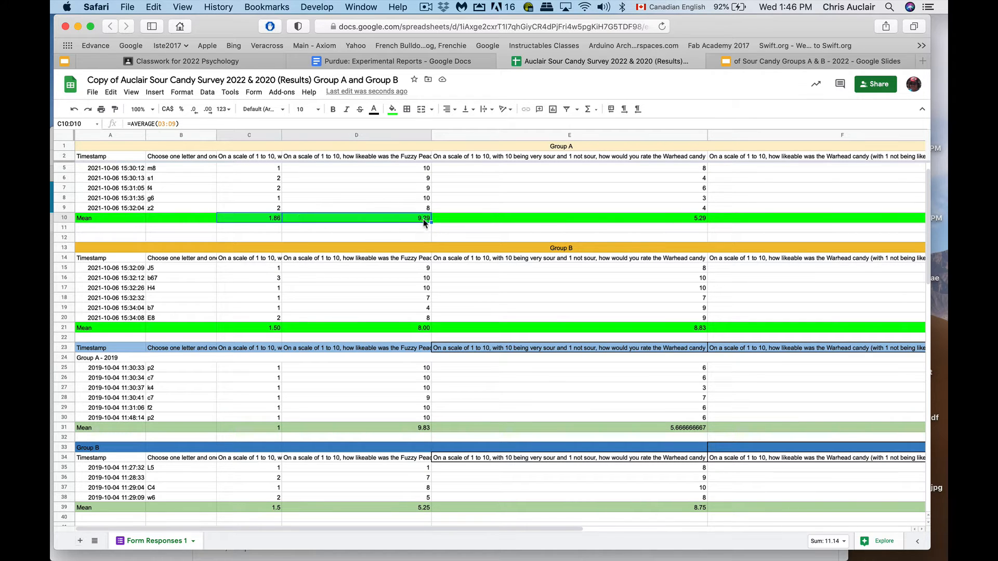
super+click(669, 211)
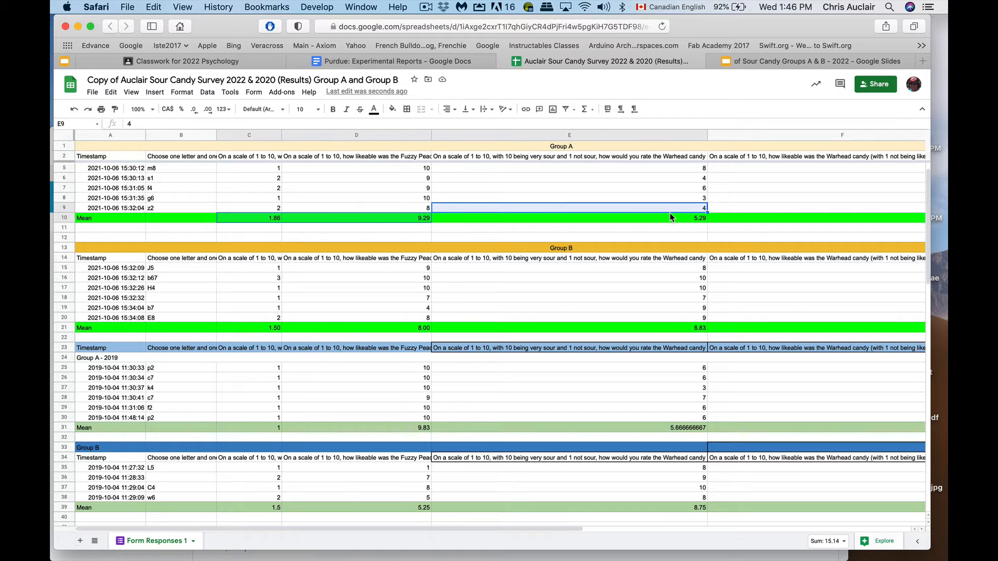
super+click(668, 209)
shift+click(667, 214)
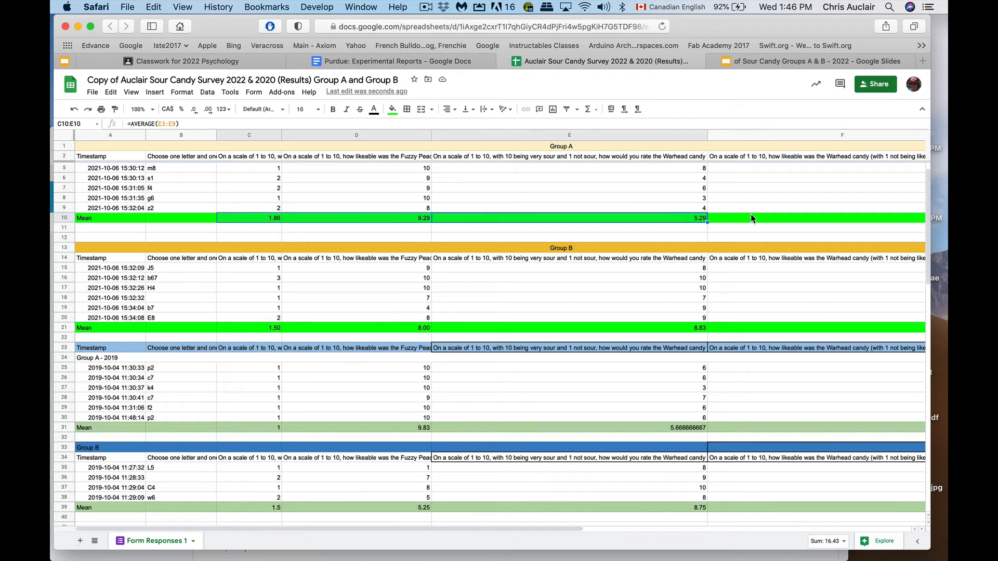
shift+click(756, 214)
drag(768, 328, 272, 333)
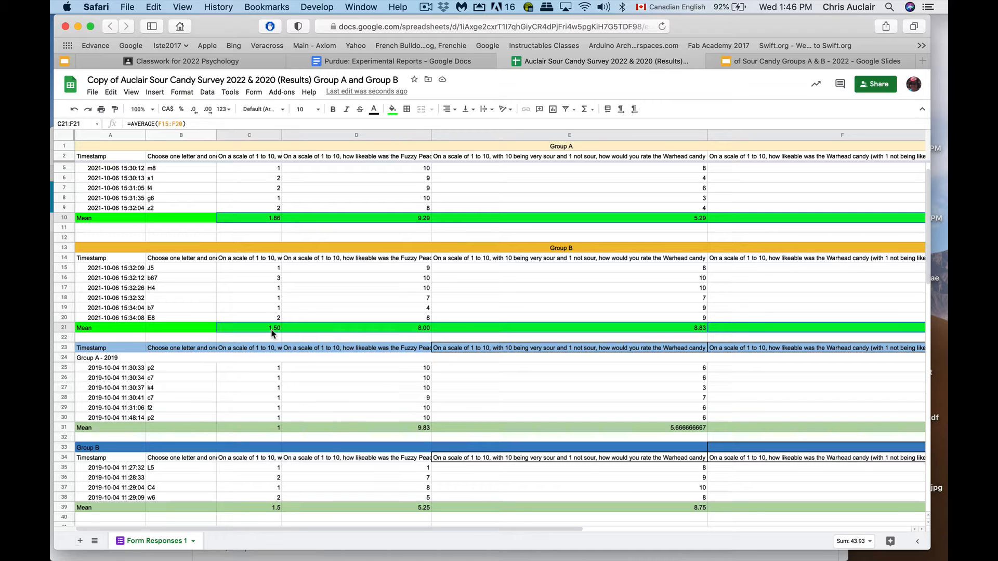
scroll(256, 455, down, 3)
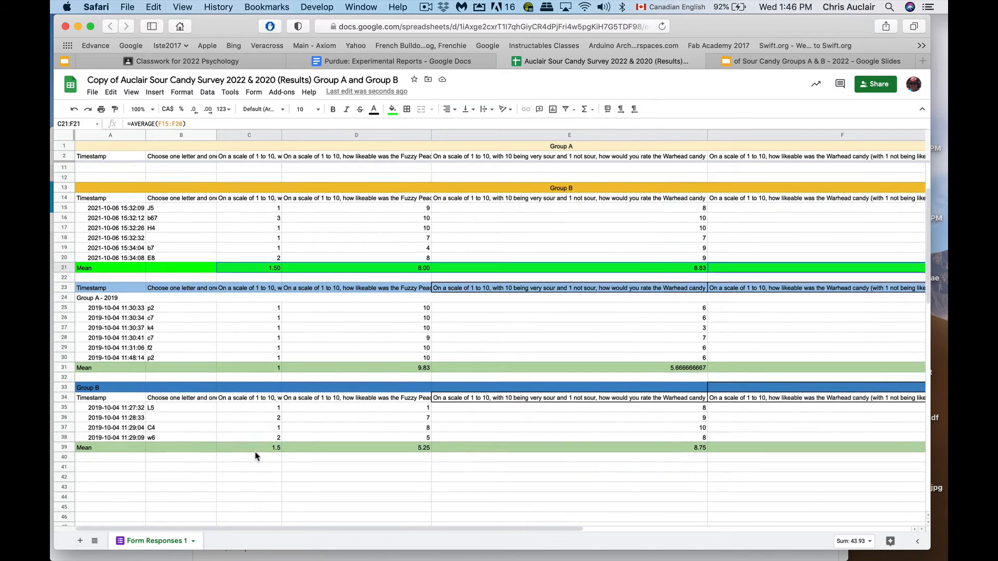
scroll(526, 393, right, 5)
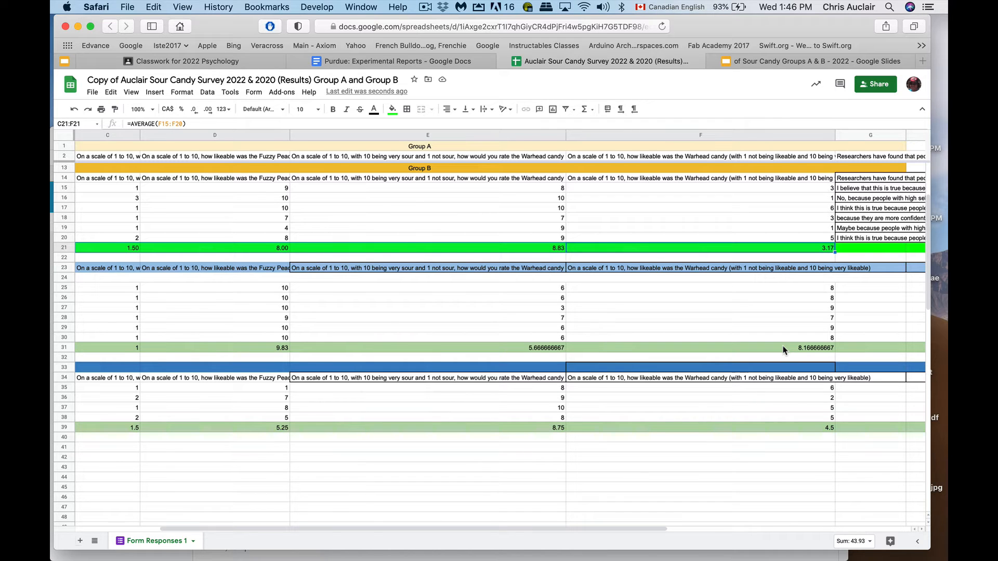
drag(785, 350, 135, 348)
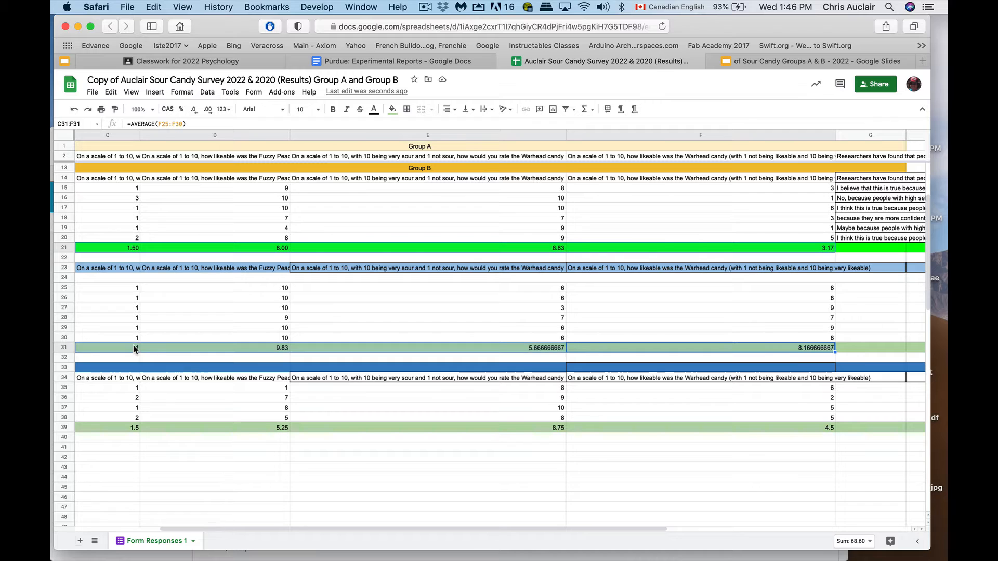
drag(831, 427, 128, 435)
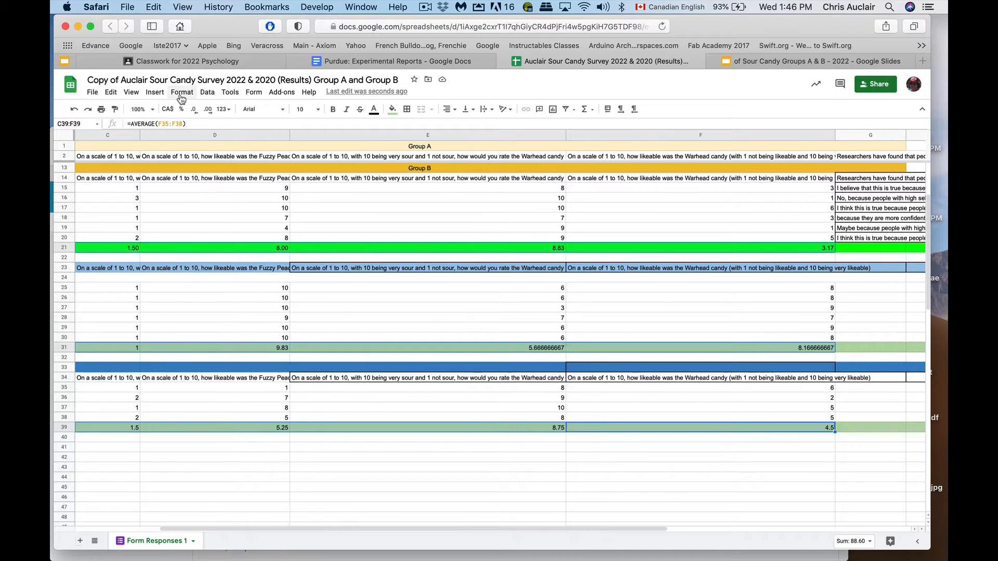
click(182, 93)
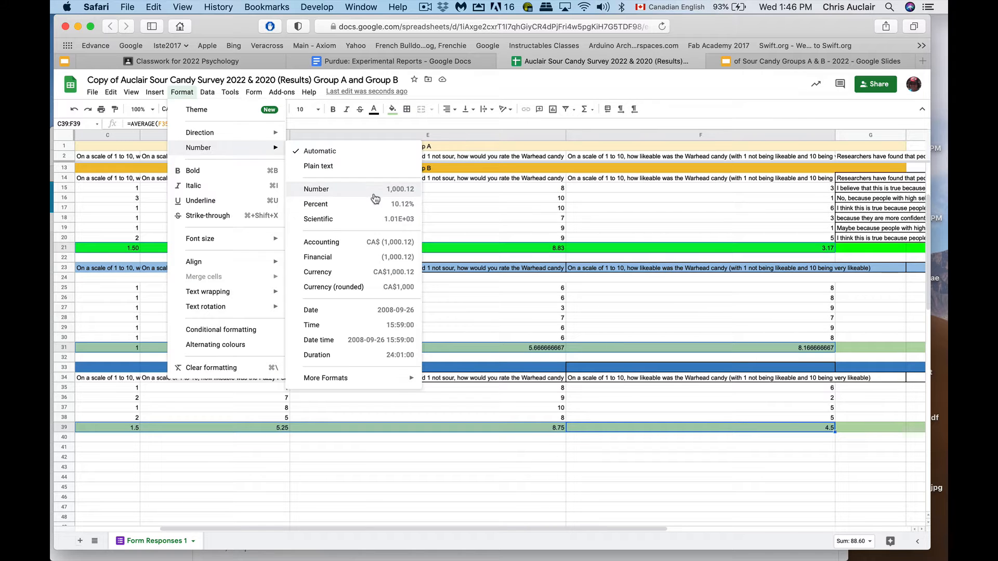
click(322, 190)
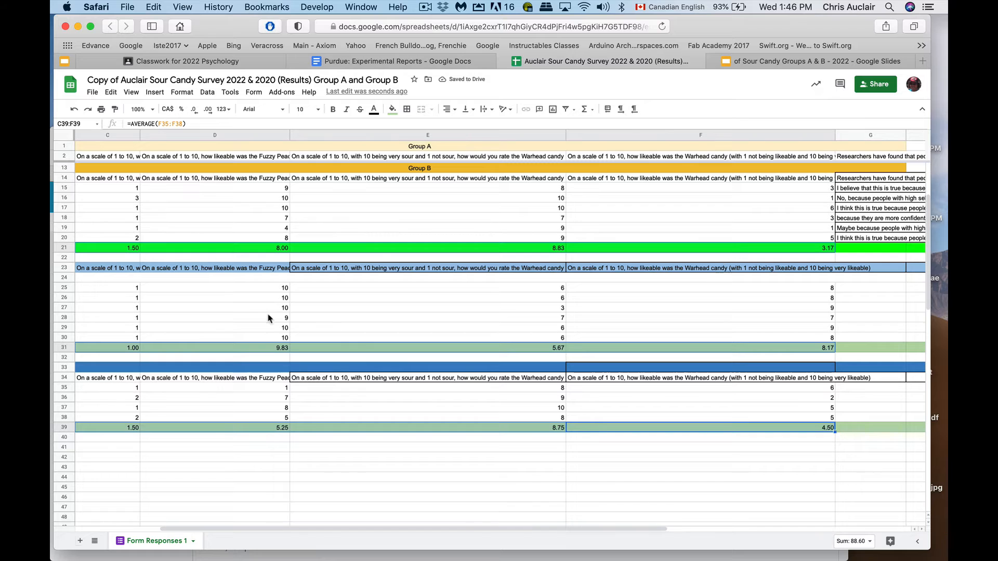
click(237, 299)
scroll(213, 307, left, 3)
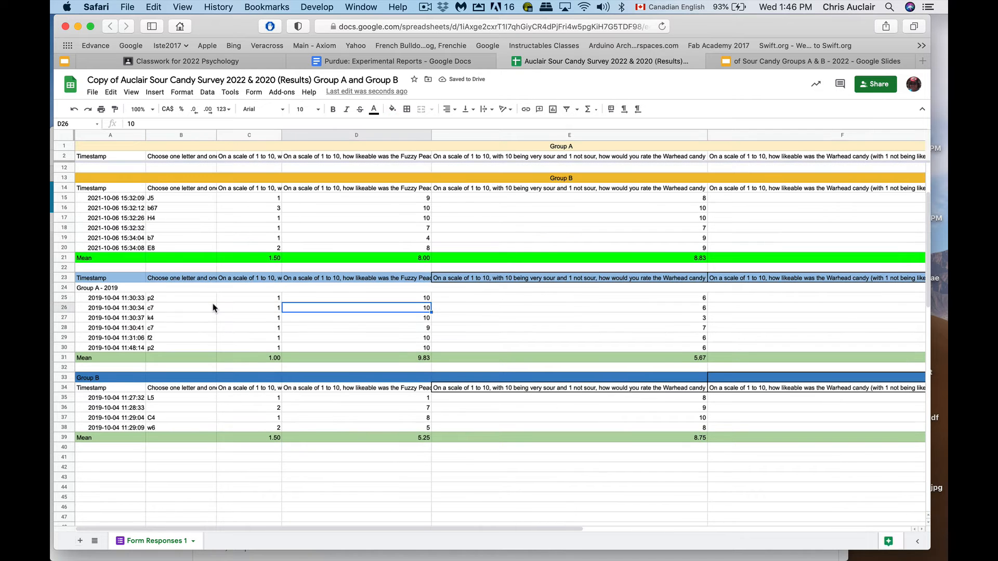
Step: Add a new blank sheet to the candy survey spreadsheet
scroll(212, 308, up, 2)
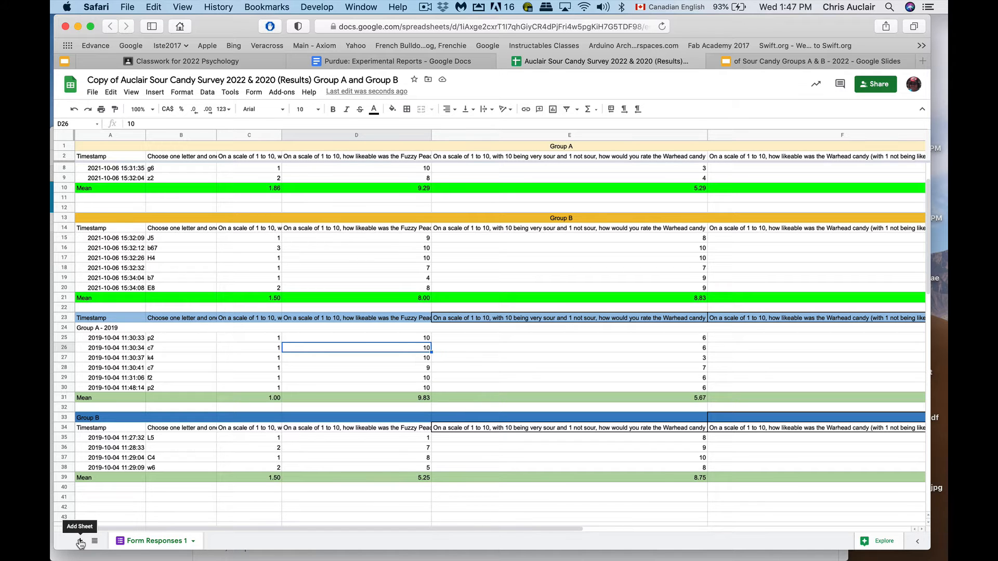
scroll(306, 264, down, 3)
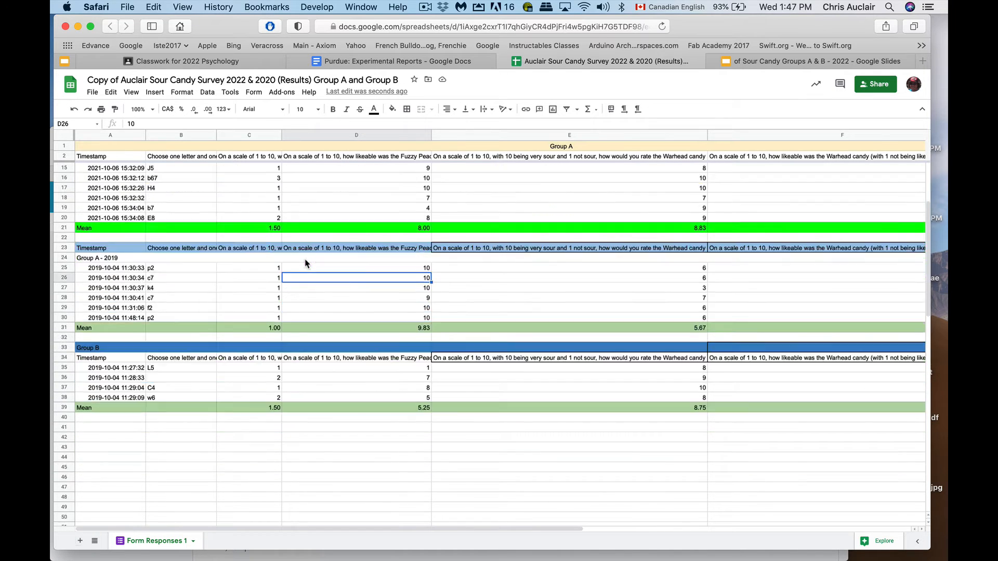
scroll(307, 263, down, 5)
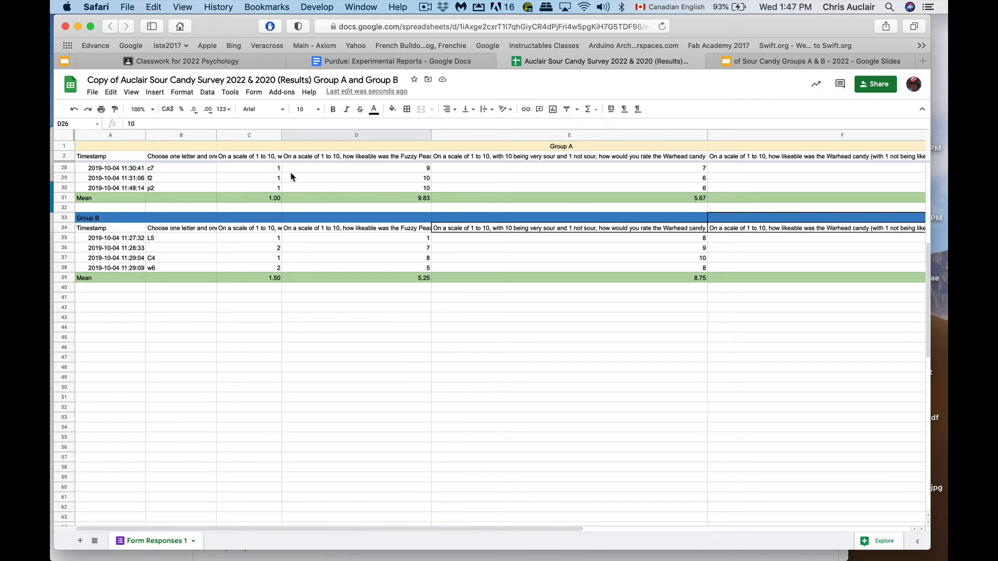
click(80, 542)
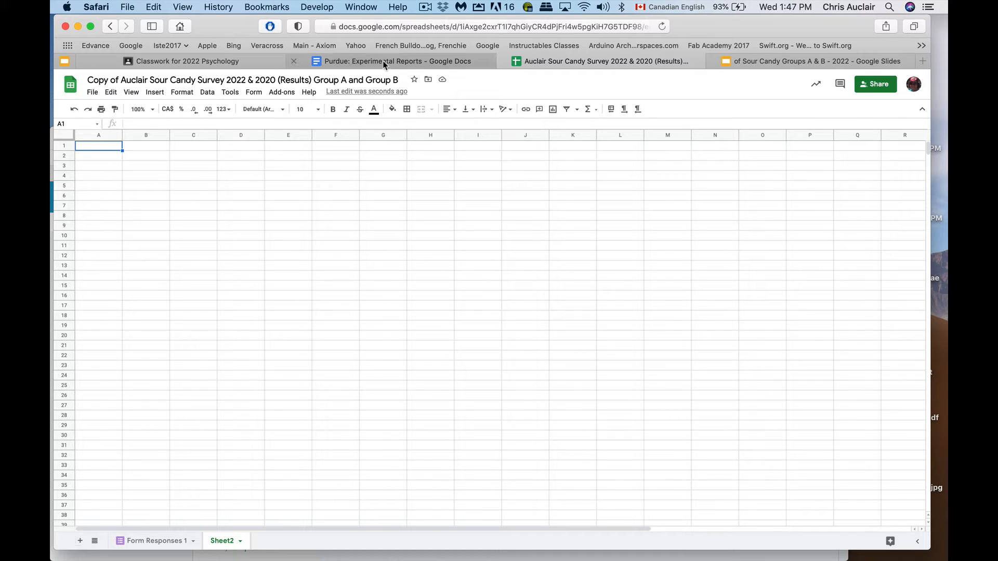
mouse_move(385, 65)
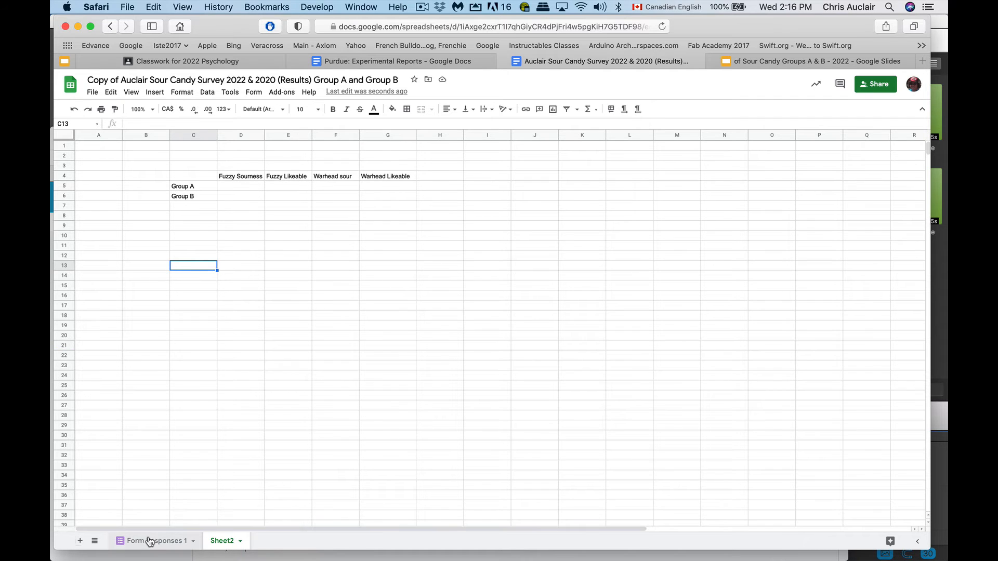
Step: On Form Responses 1, narrow column C to roughly three quarters of its width and make column D slightly wider
click(149, 541)
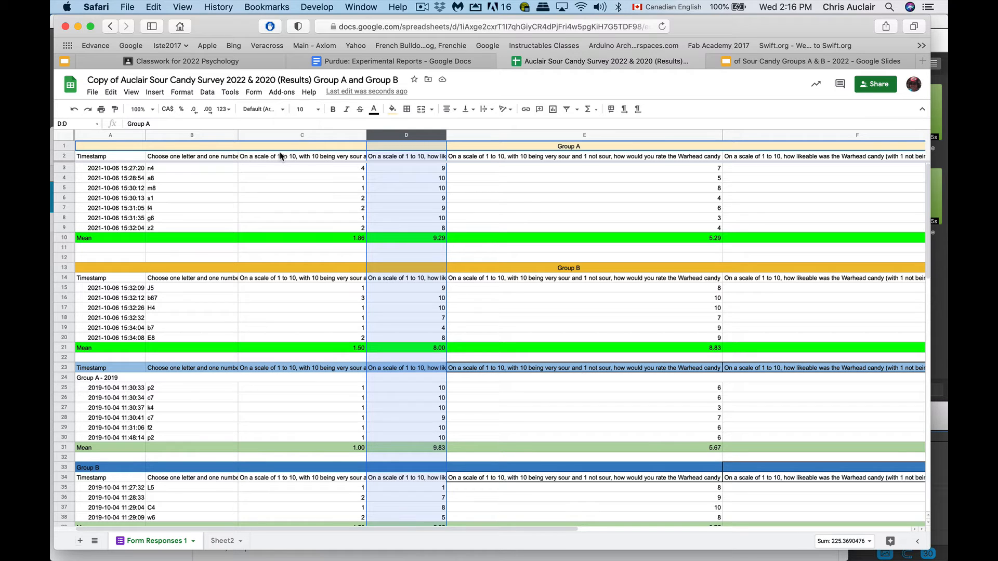
drag(367, 136, 522, 136)
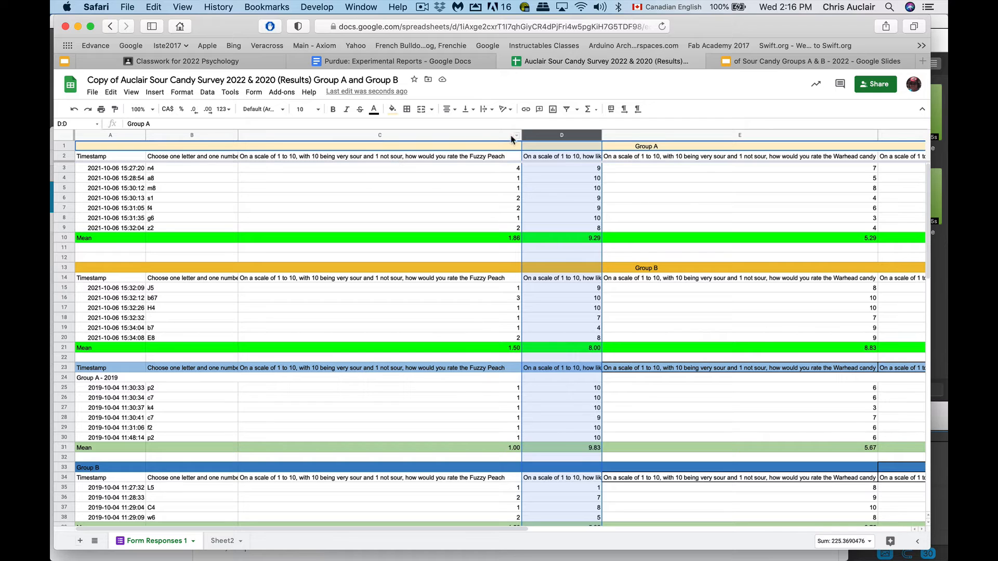
drag(522, 134, 331, 134)
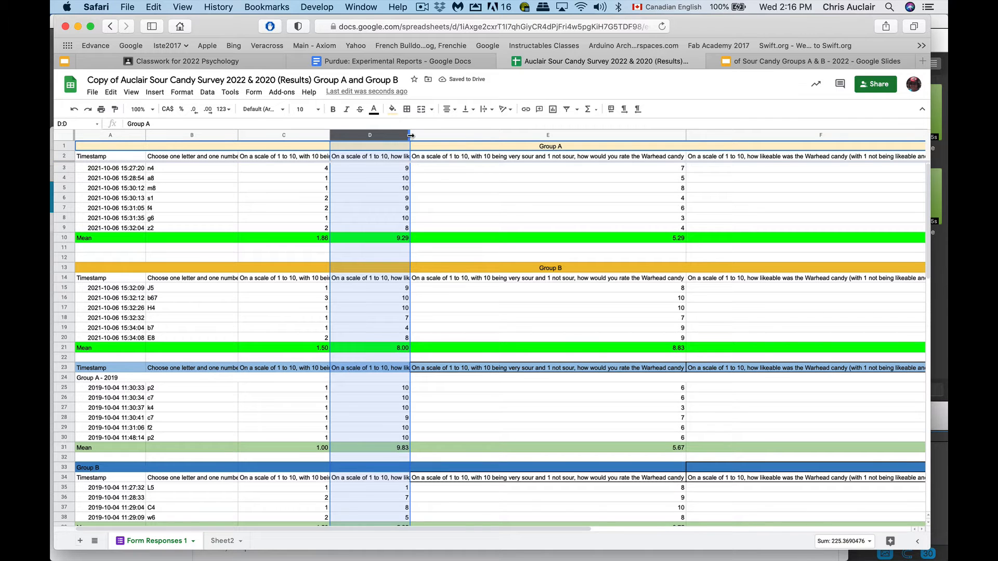
mouse_move(411, 135)
mouse_down()
mouse_move(554, 134)
mouse_move(421, 129)
mouse_up()
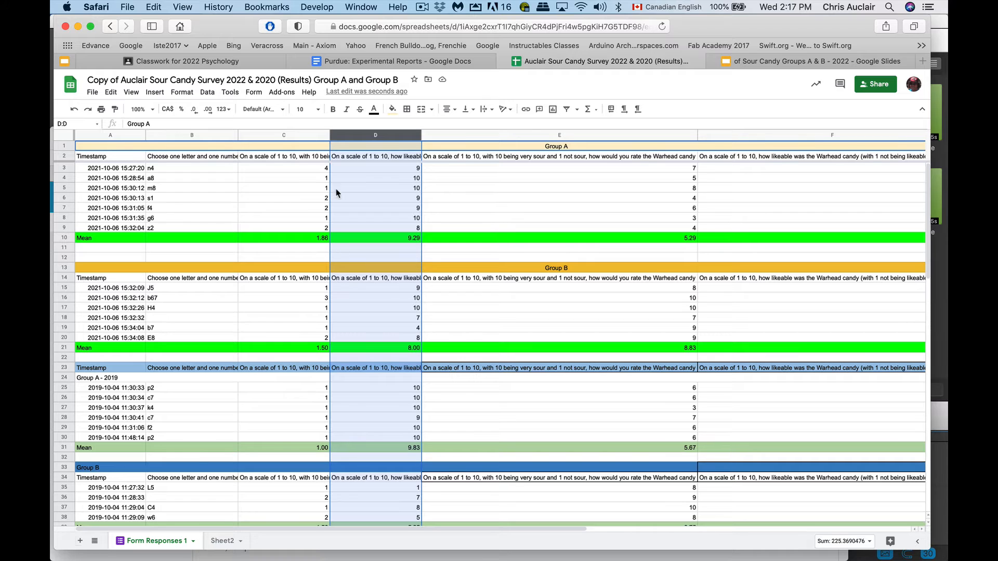
Step: On Sheet2, merge C3:G3 above the candy rating headers and enter 2021 as the table's heading
click(222, 541)
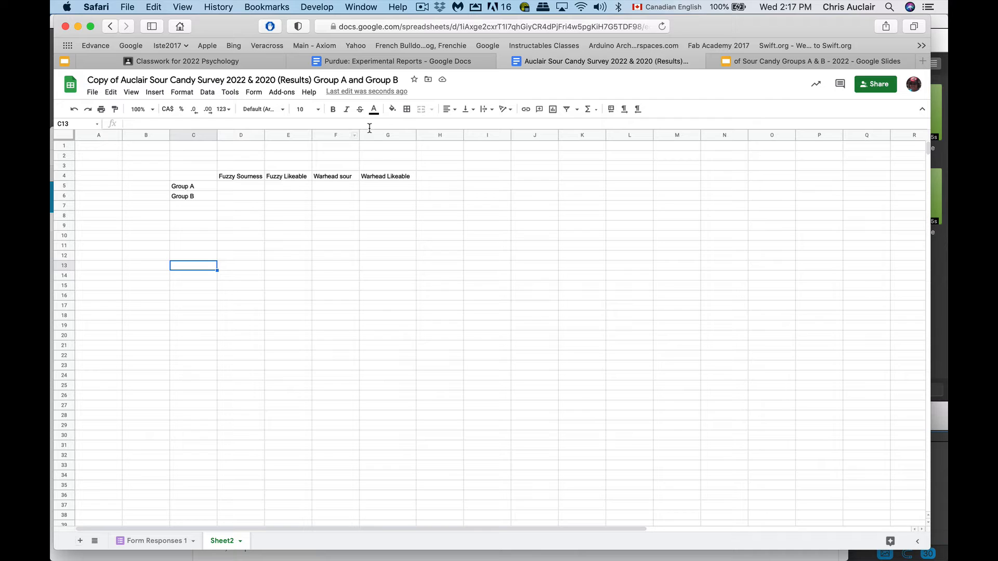
drag(392, 166, 210, 168)
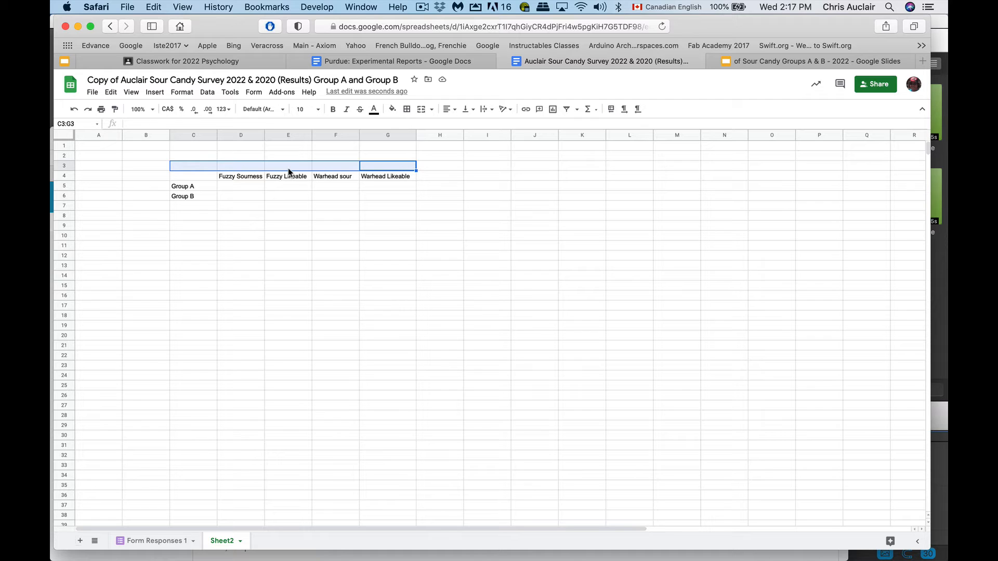
click(421, 110)
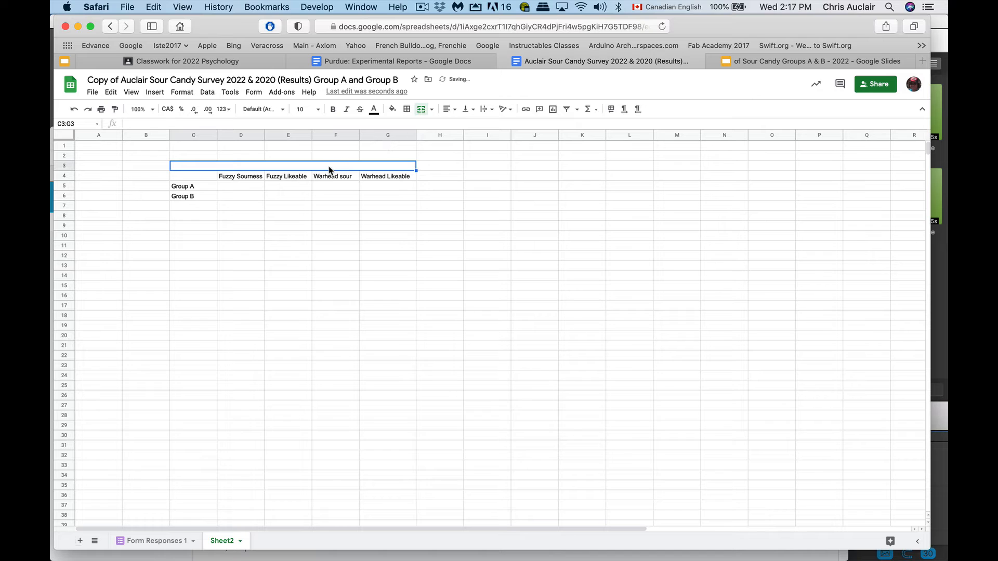
text(20)
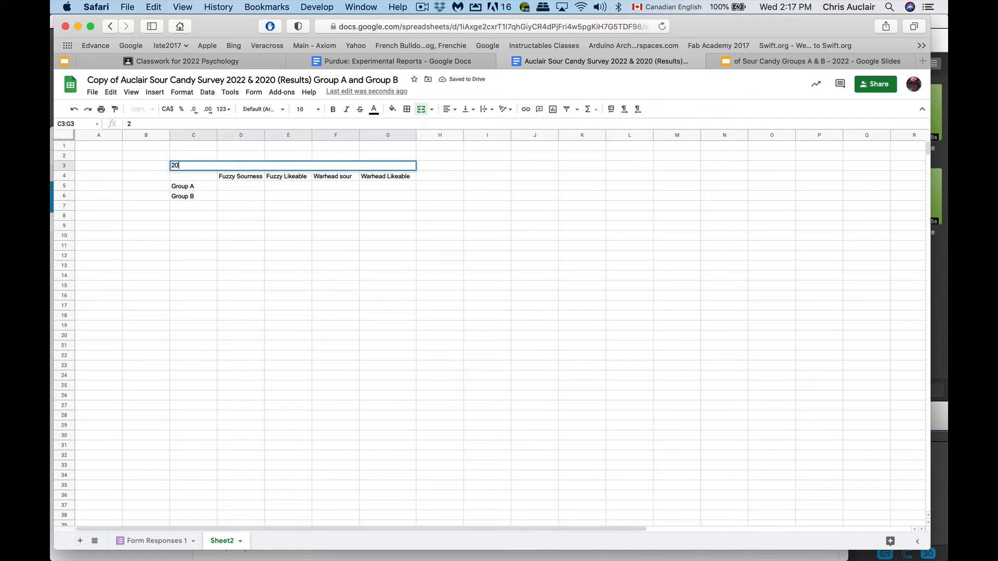
text(21)
key(Return)
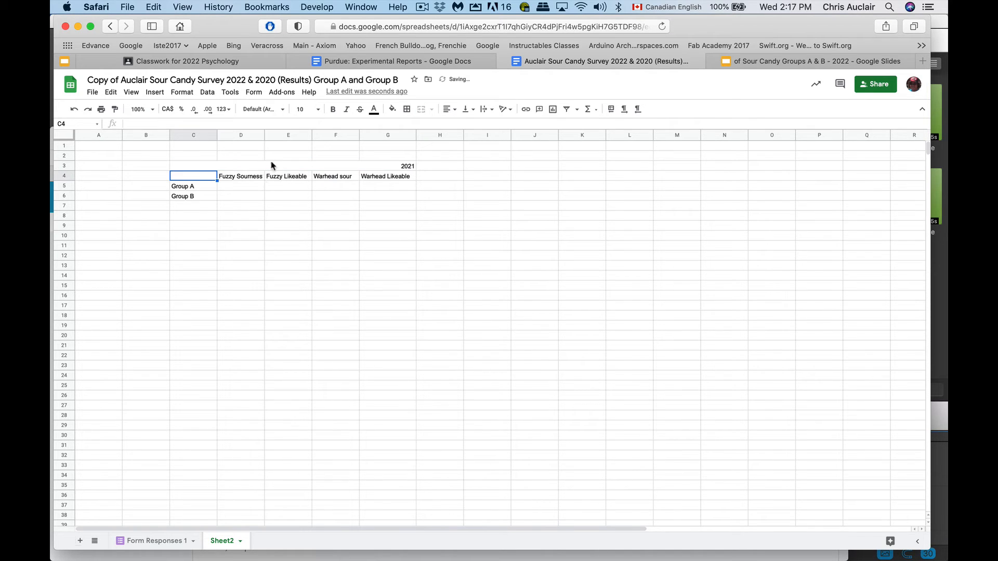
Step: Centre the 2021 heading horizontally in the merged cell C3:G3
click(301, 157)
click(329, 166)
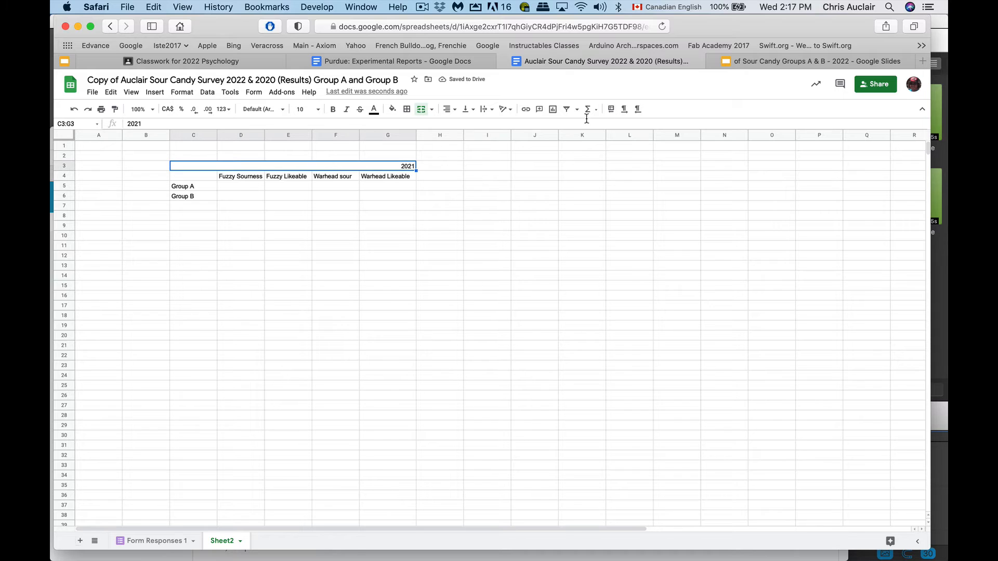
click(457, 114)
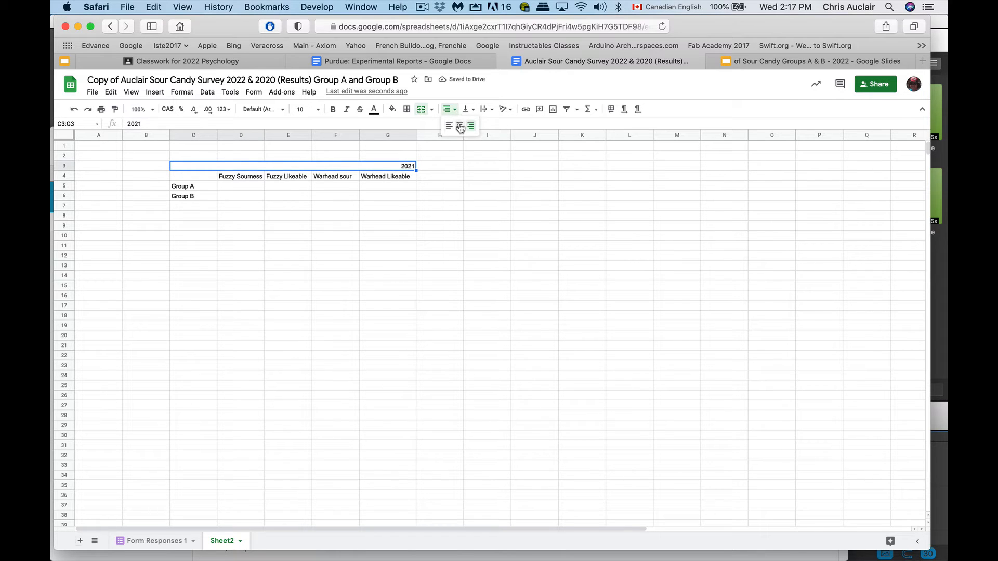
click(460, 127)
click(285, 236)
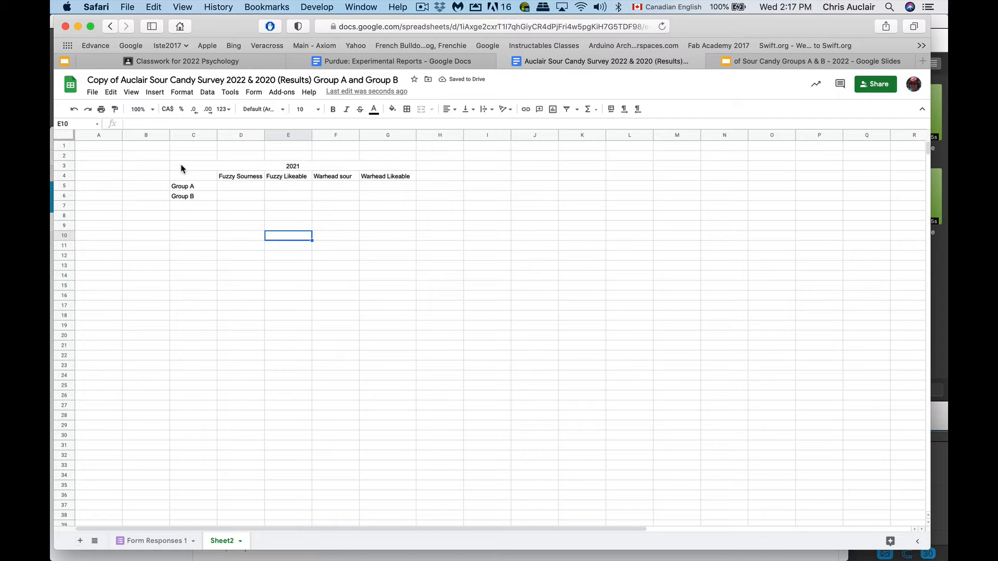
Step: Duplicate the 2021 table in C3:G6 further down the sheet, starting at C14
drag(181, 169, 278, 201)
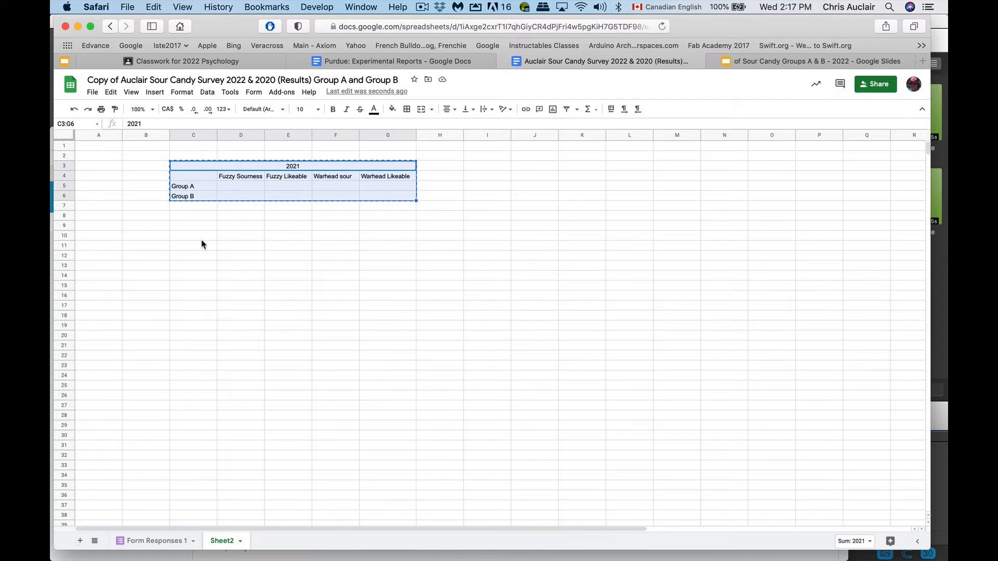
click(186, 239)
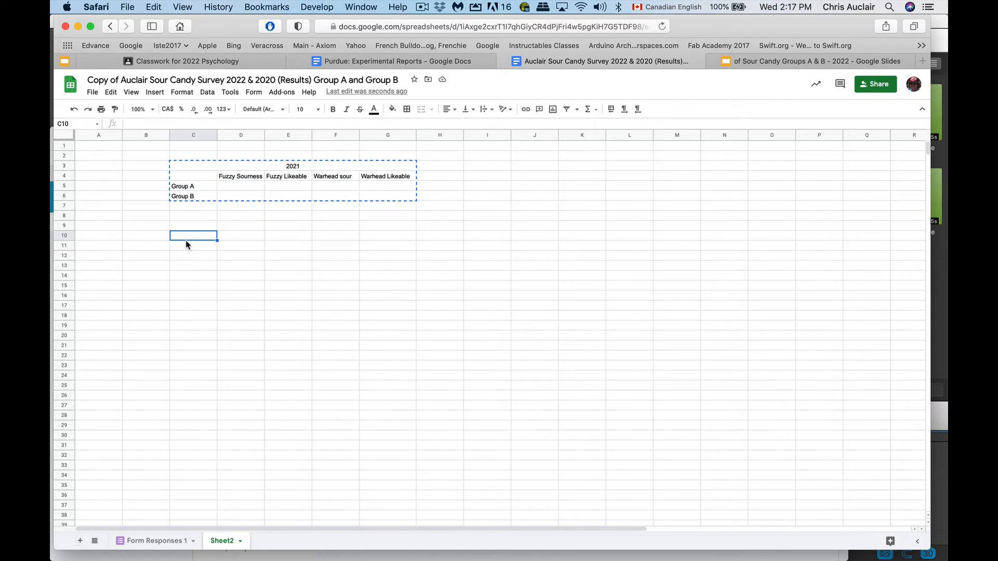
click(182, 278)
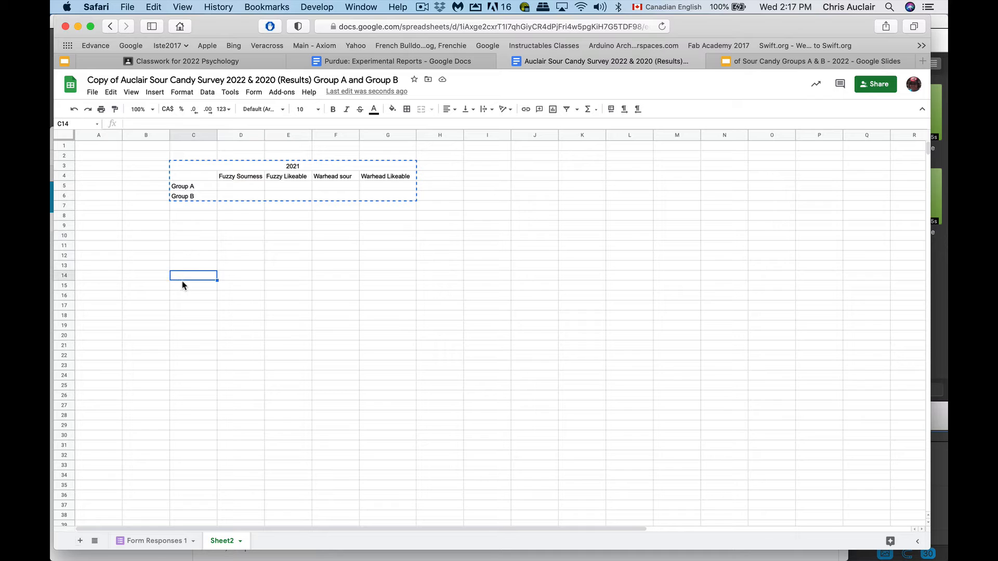
key(ctrl+v)
click(233, 348)
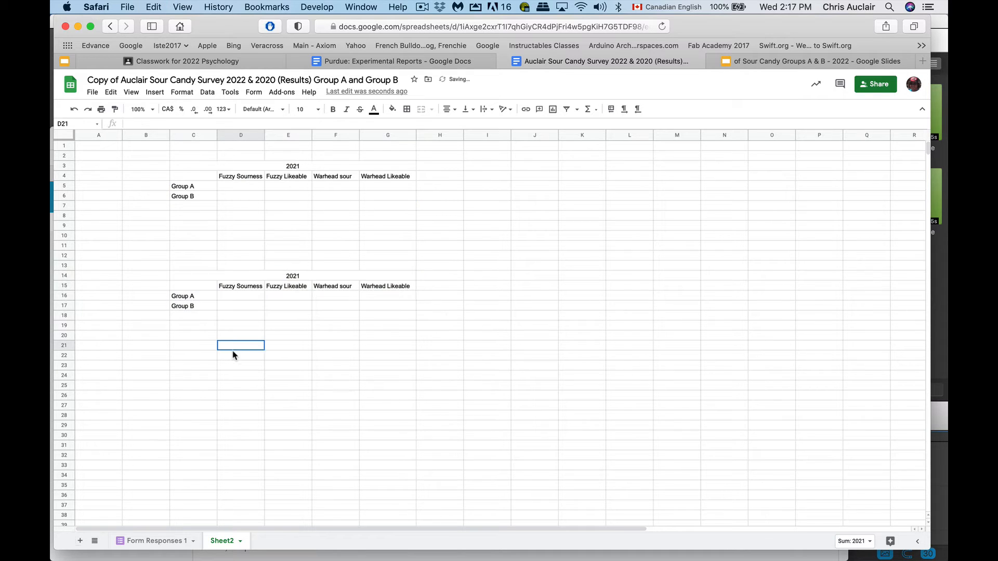
Step: Change the heading of the duplicated table in C14:G14 to 2019
click(289, 277)
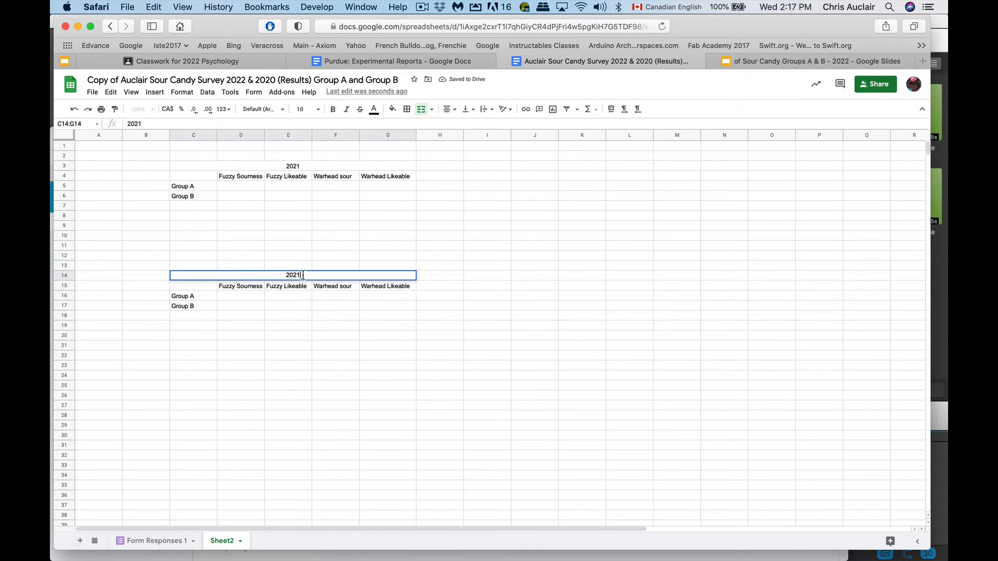
double_click(307, 275)
key(BackSpace)
key(BackSpace)
text(10)
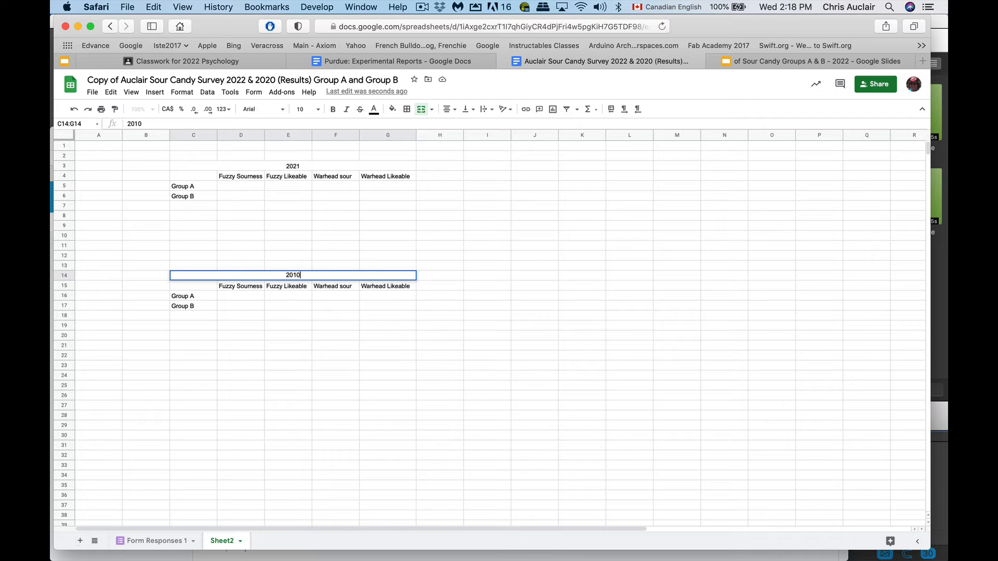
click(385, 403)
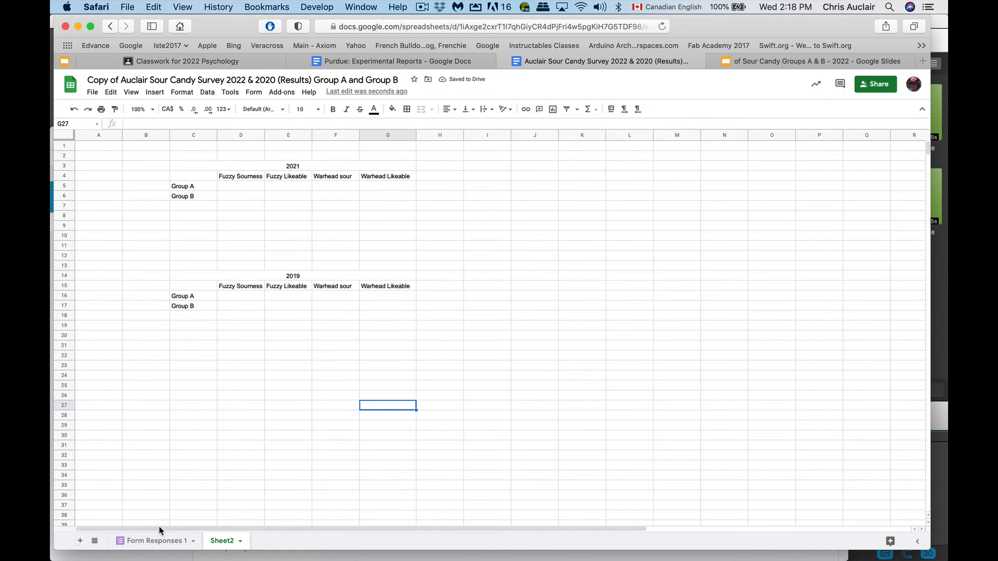
Step: On Form Responses 1, narrow column E to about a third and column F to about a fifth of their widths
click(157, 541)
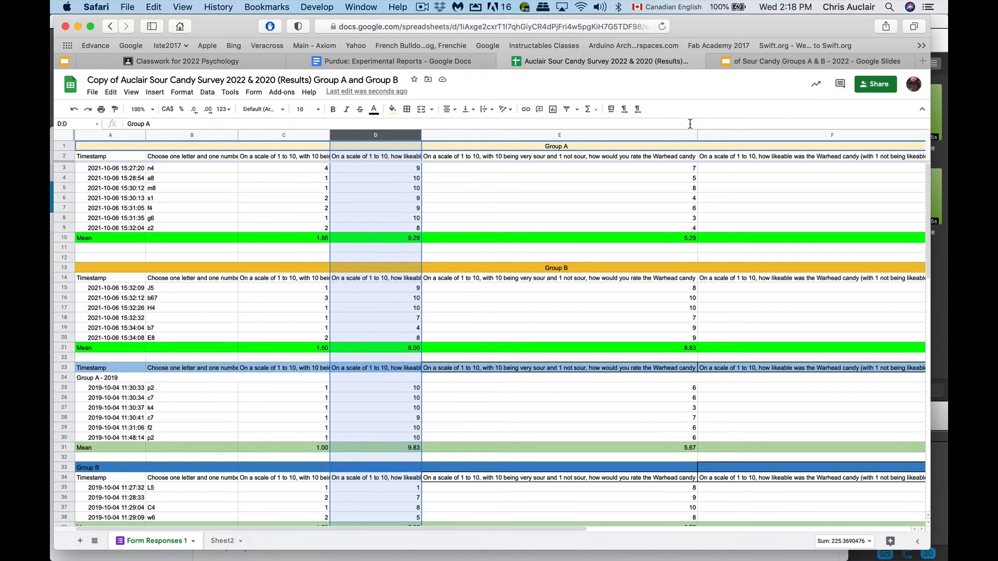
drag(697, 135, 509, 134)
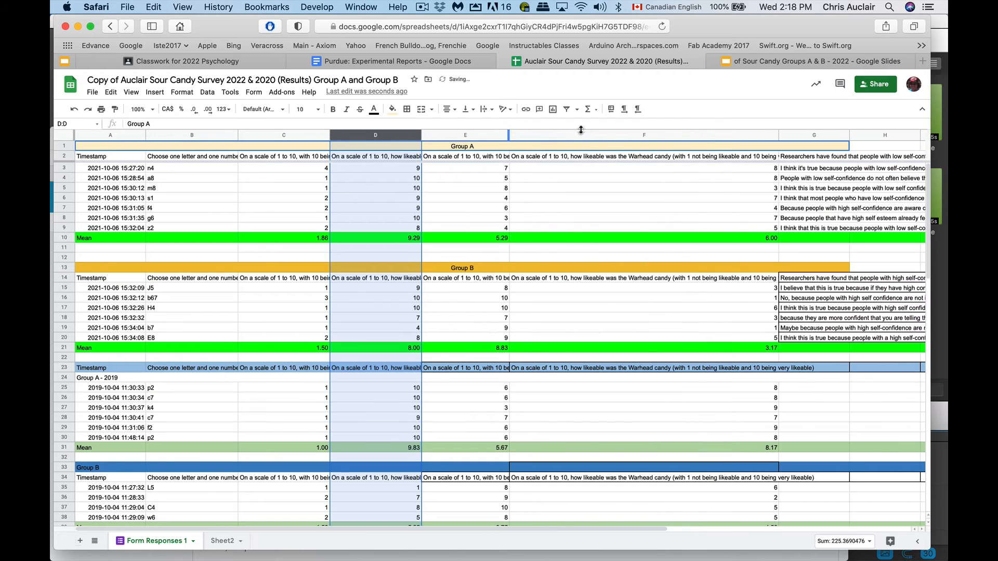
drag(779, 134, 557, 135)
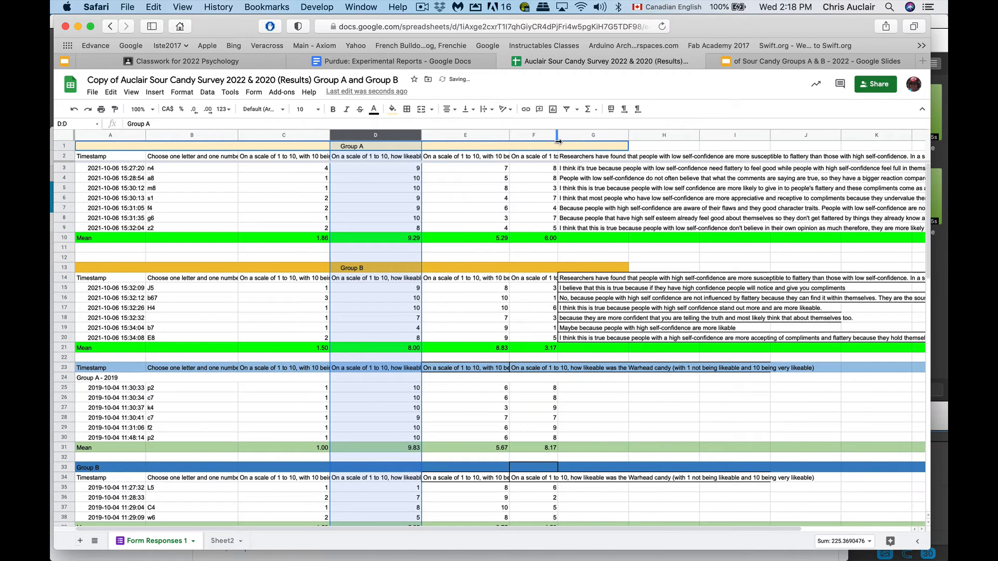
Step: Copy the 2021 Group A means in C10:F10 and select D5 on Sheet2 as their destination
drag(308, 238, 525, 242)
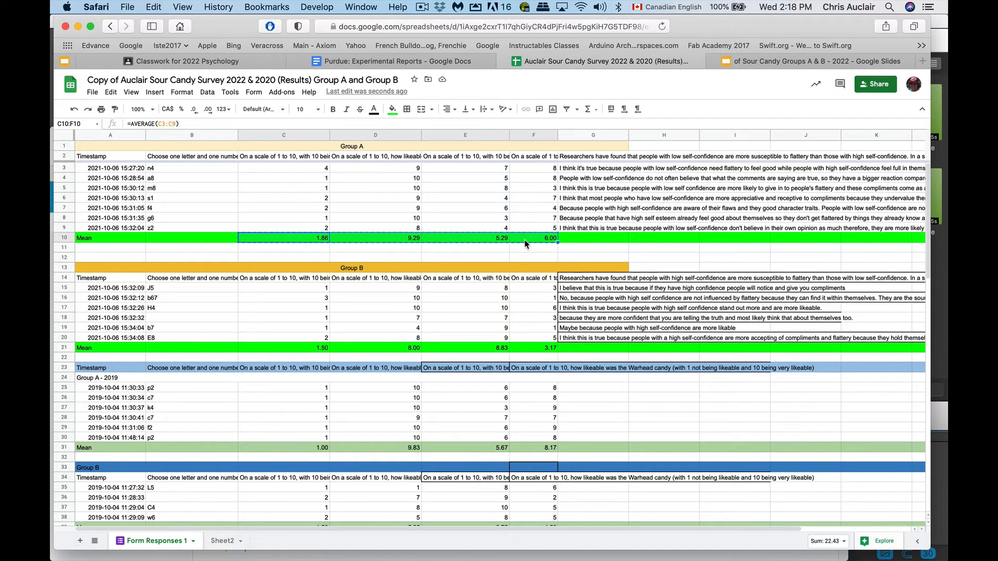
key(super+c)
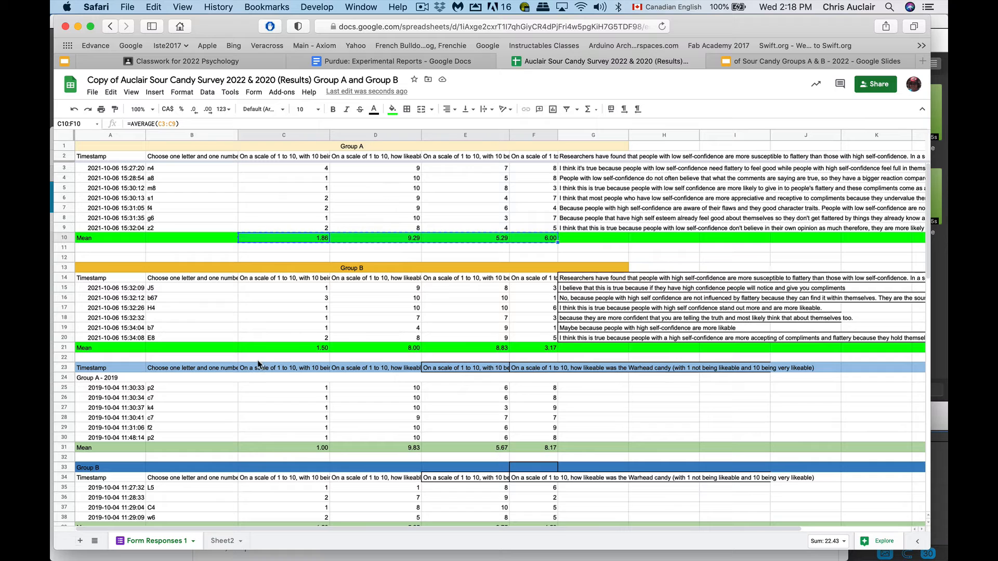
click(221, 541)
click(232, 188)
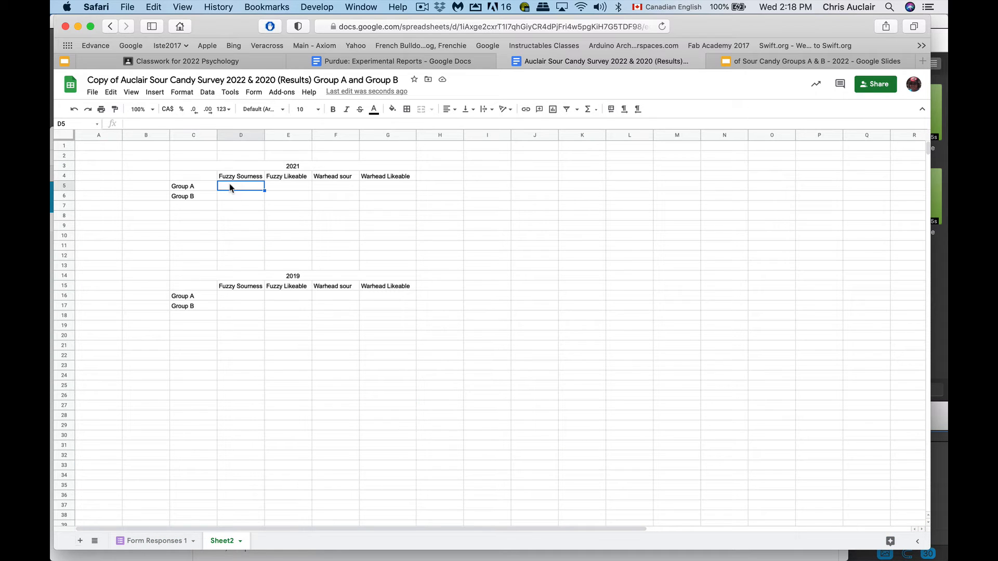
Step: Try a regular paste of the copied means at D5, check the source formula in C10, and undo the paste
key(super+v)
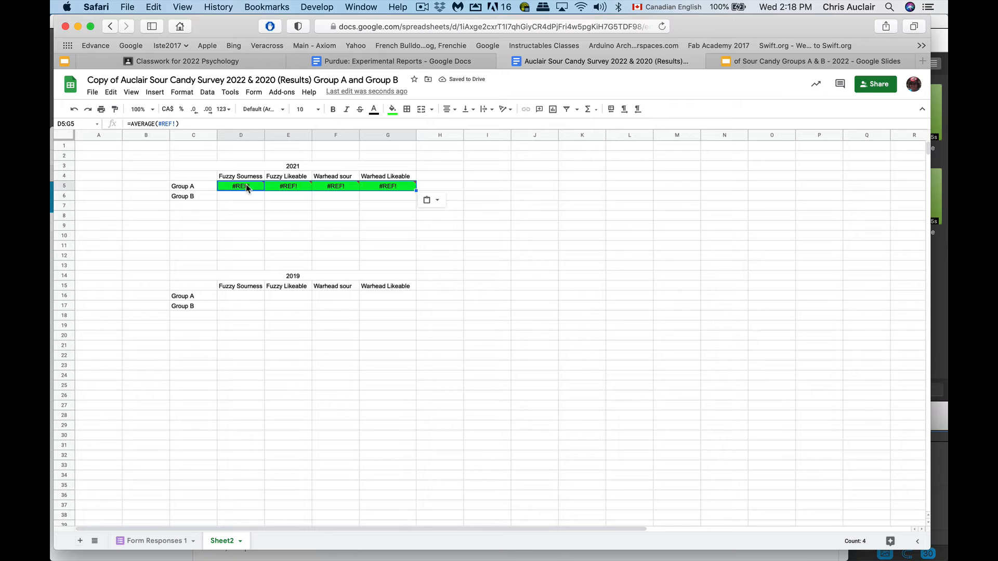
mouse_move(241, 187)
click(158, 542)
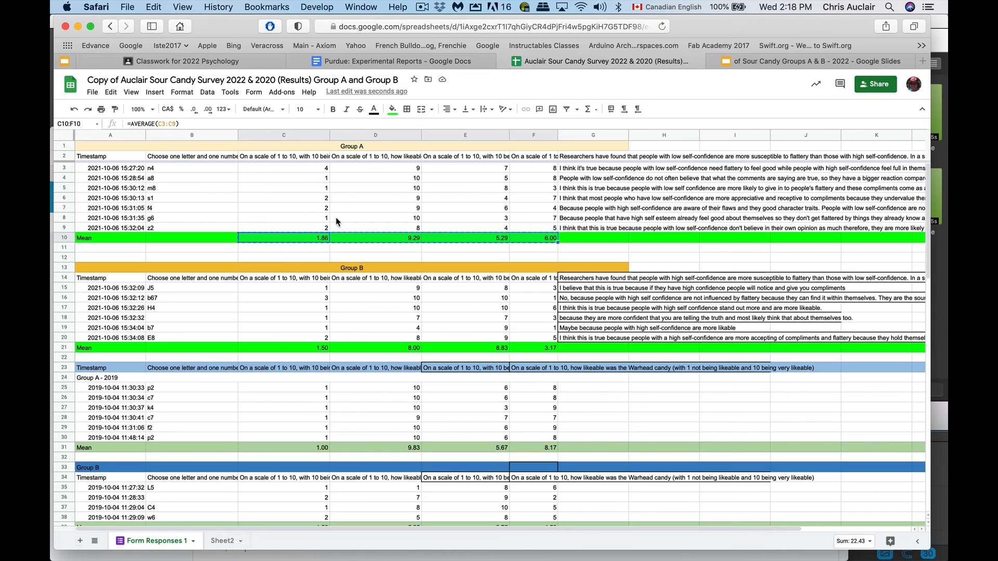
click(314, 235)
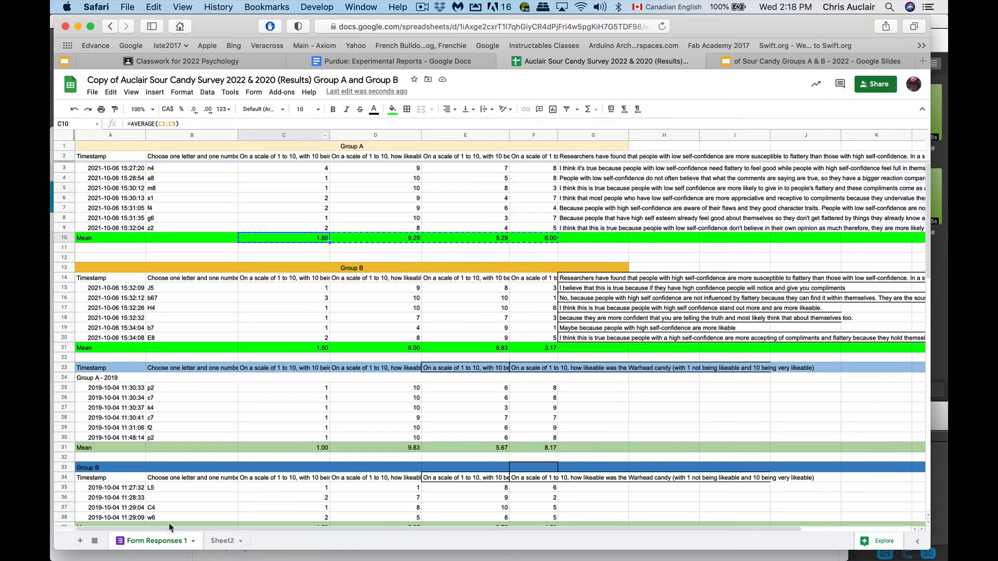
click(222, 540)
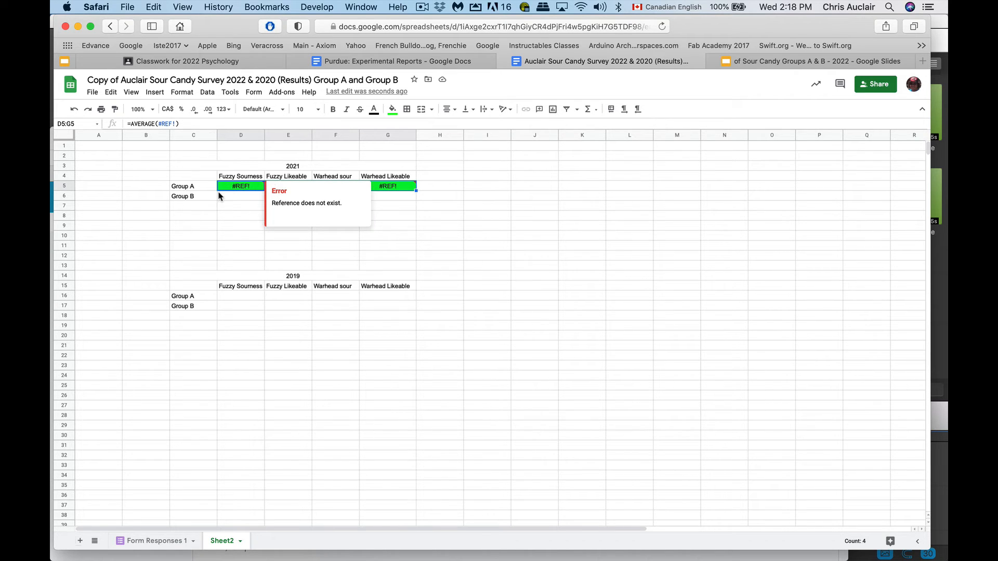
key(super+z)
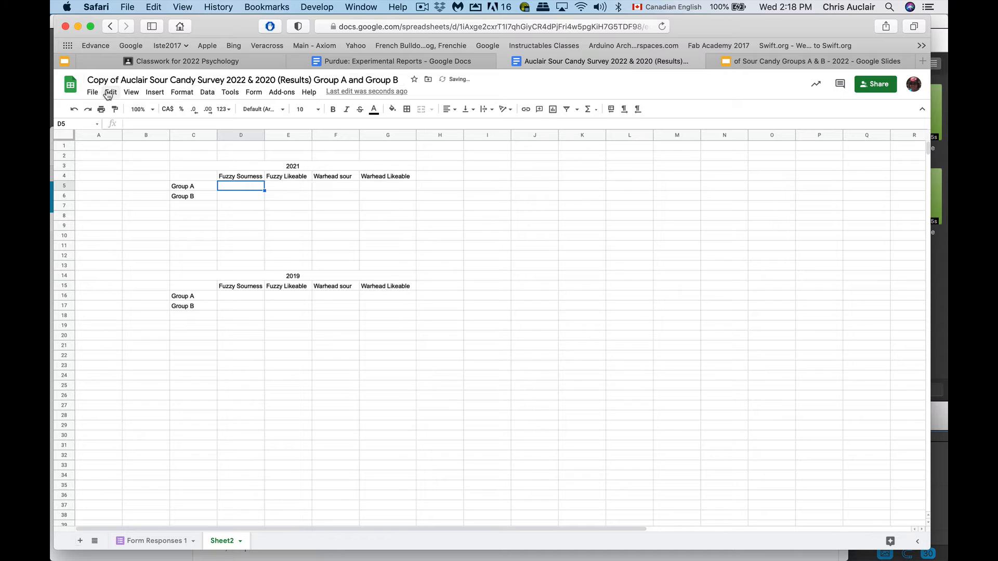
Step: Paste the copied 2021 Group A means as values only into D5:G5 and apply the two-decimal Number format
click(110, 93)
mouse_move(147, 192)
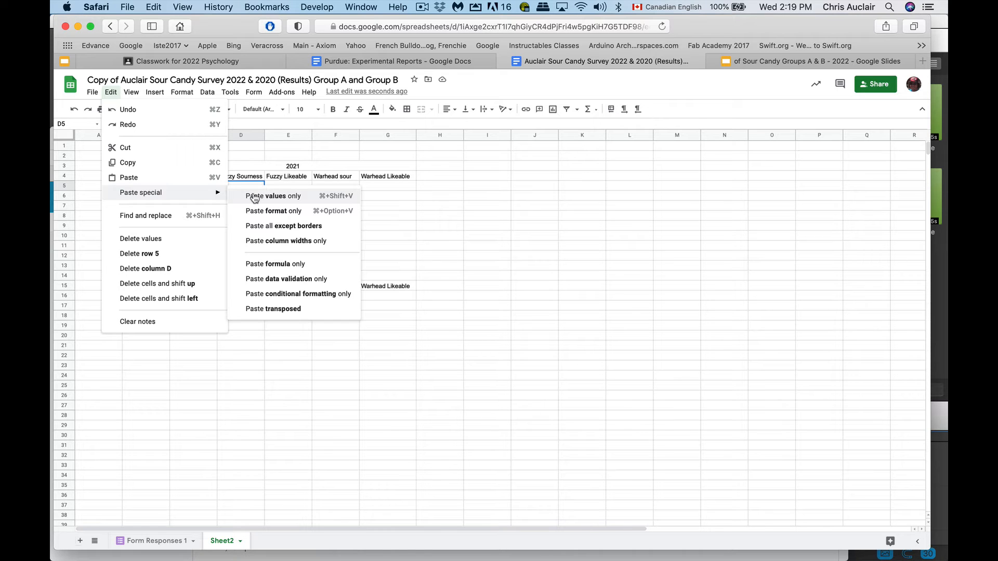
click(254, 196)
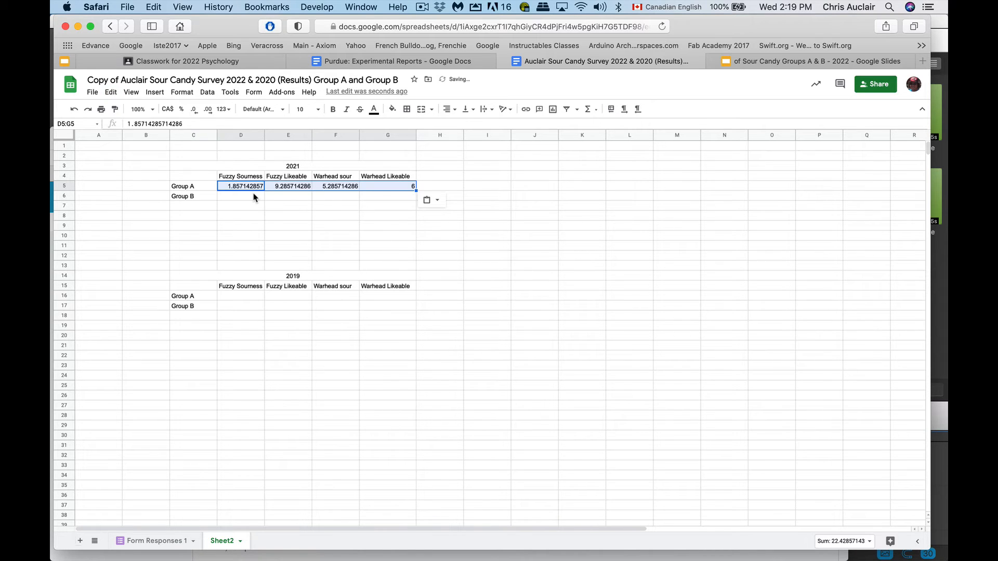
drag(240, 191, 379, 193)
click(178, 96)
mouse_move(226, 154)
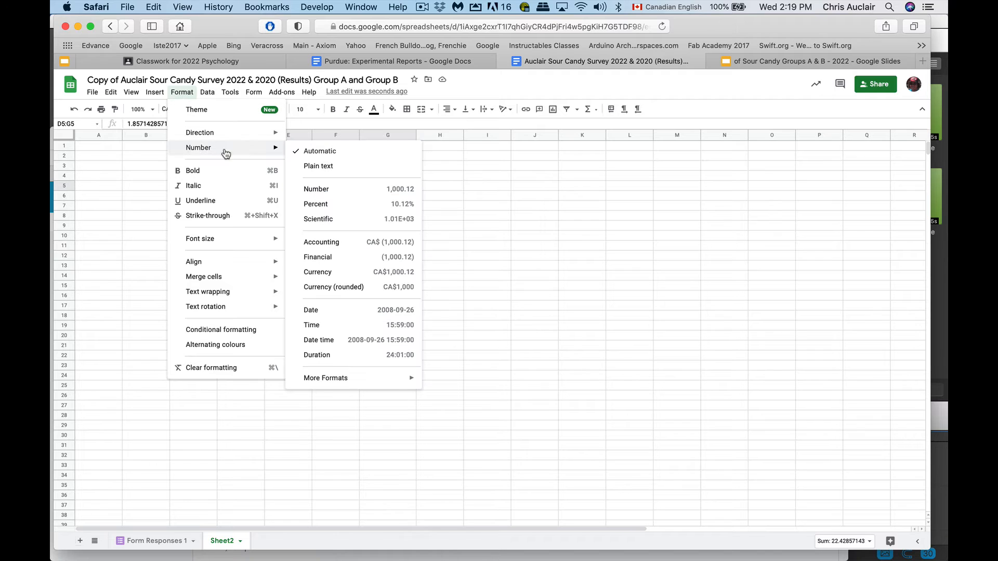
click(323, 189)
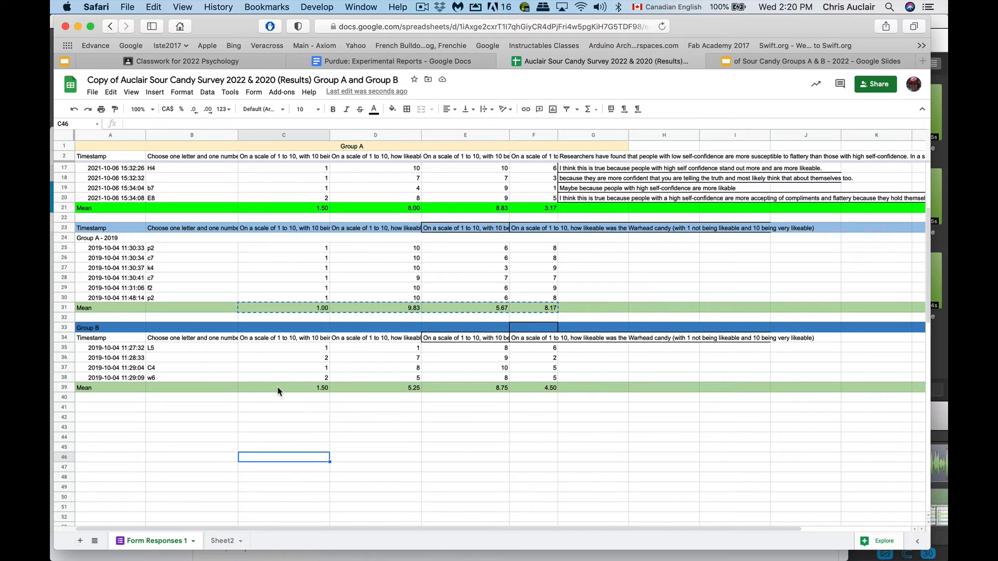
Step: Copy the 2019 Group B means in C39:F39 on Form Responses 1 and select D17 on Sheet2 as their destination
click(316, 389)
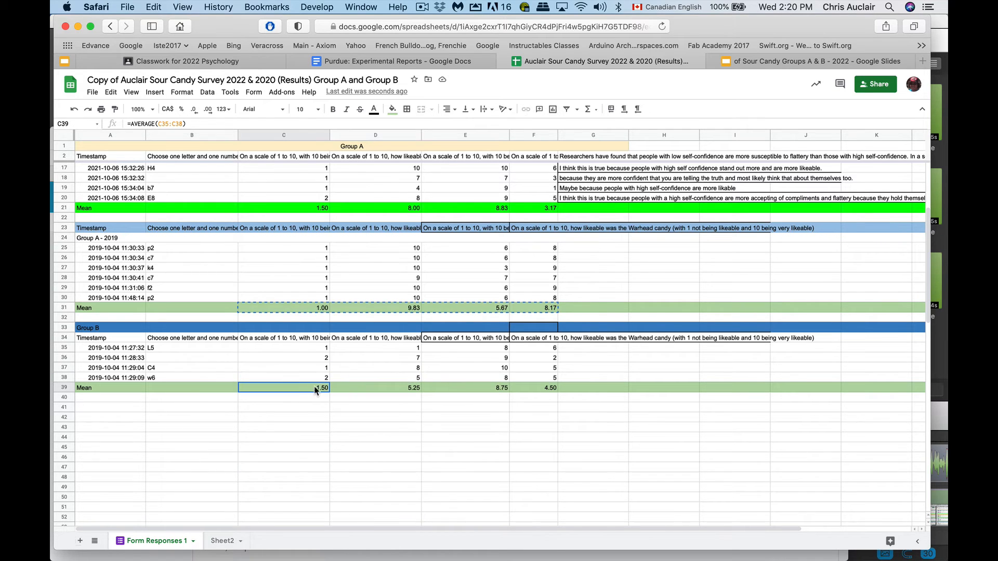
drag(316, 389, 529, 391)
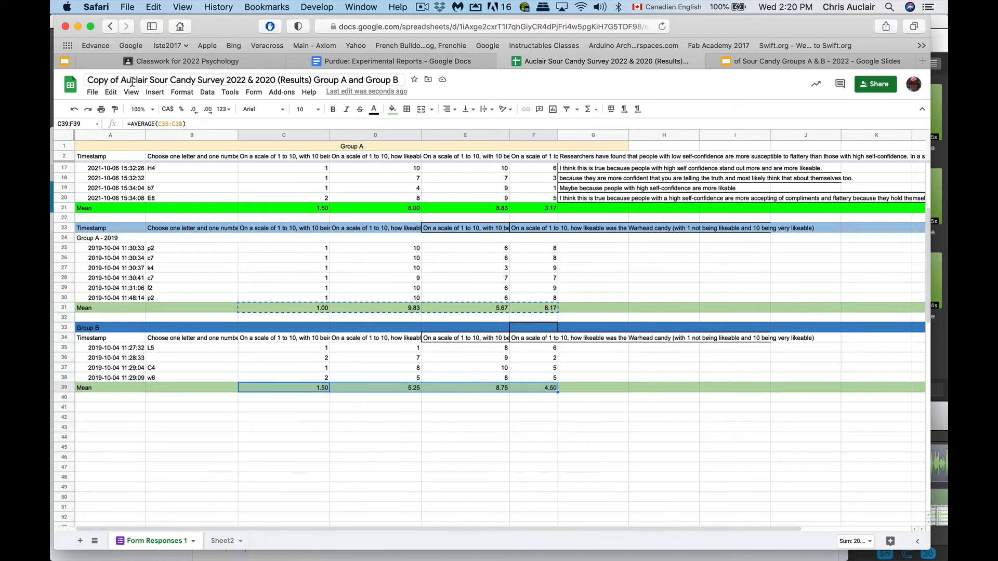
key(super+c)
click(223, 542)
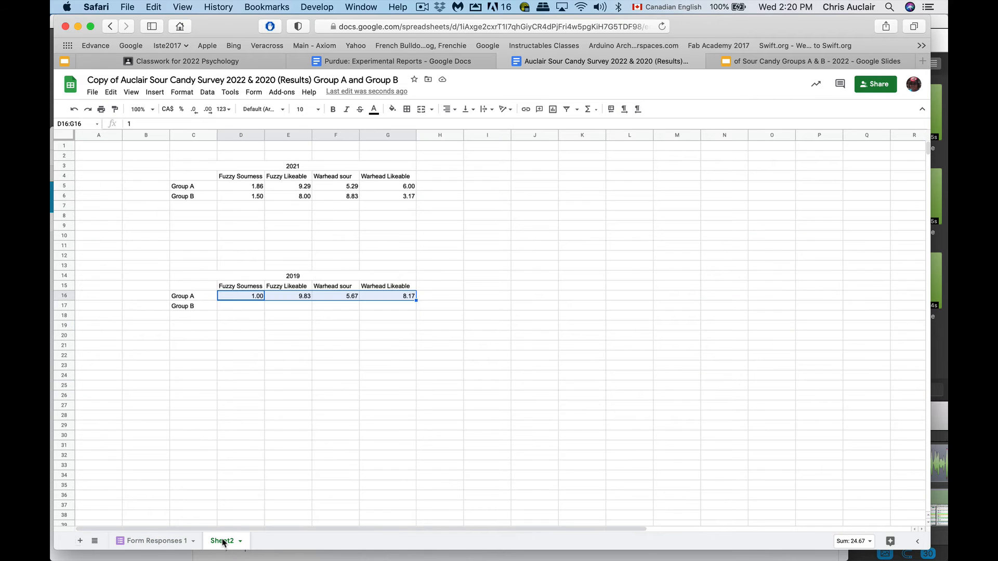
click(233, 309)
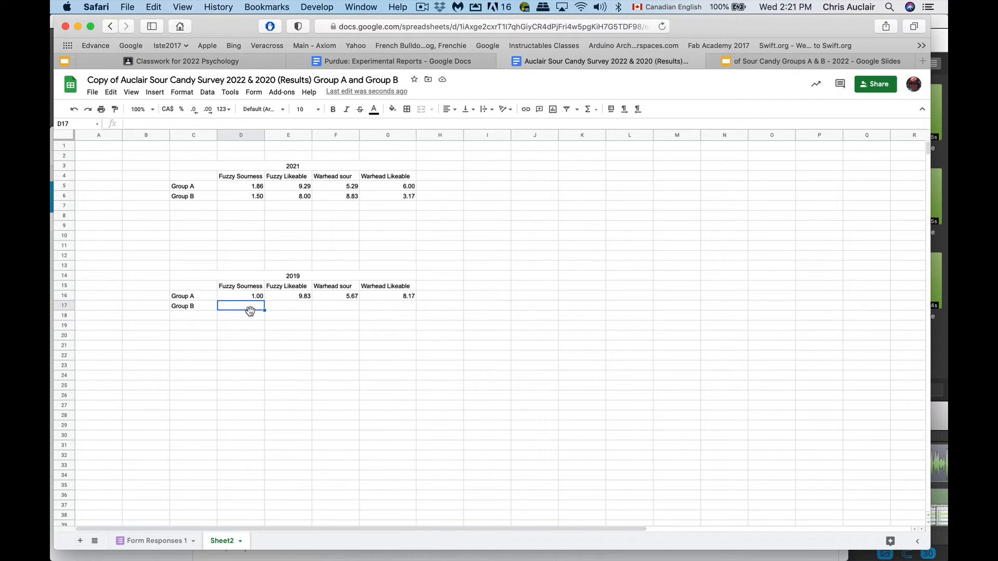
Step: Paste the copied 2019 Group B means as values only into D17:G17 and apply the two-decimal Number format
click(164, 541)
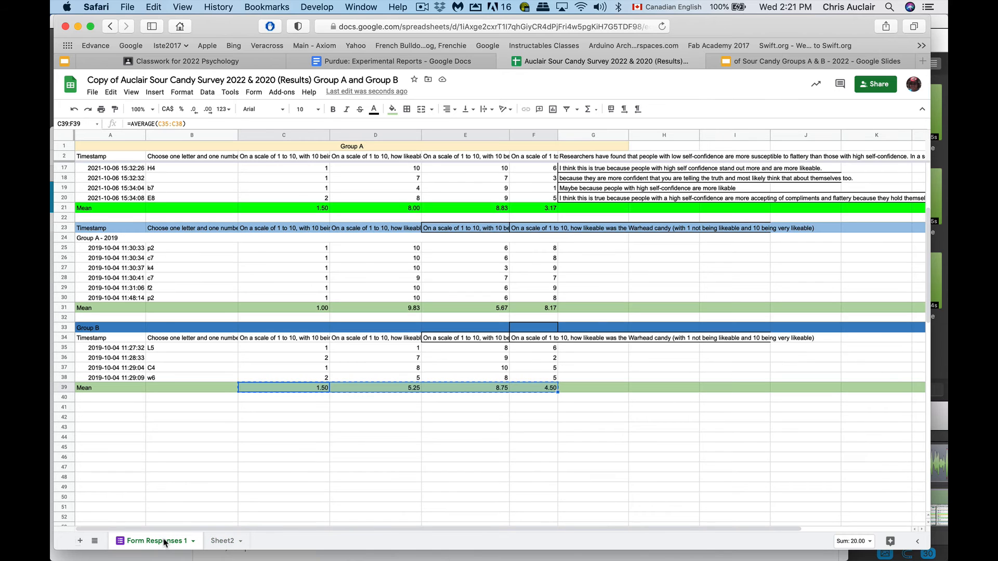
click(224, 541)
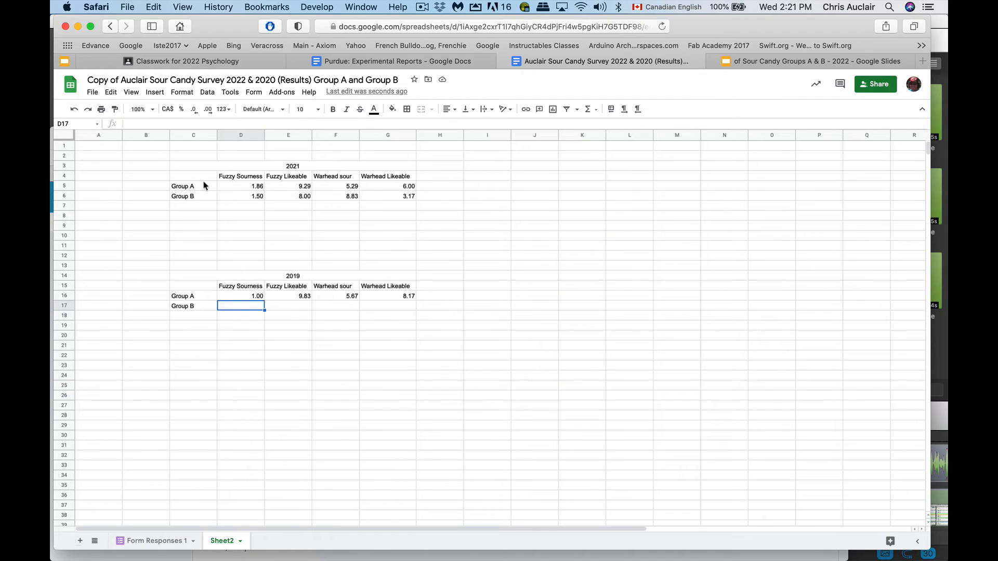
click(111, 92)
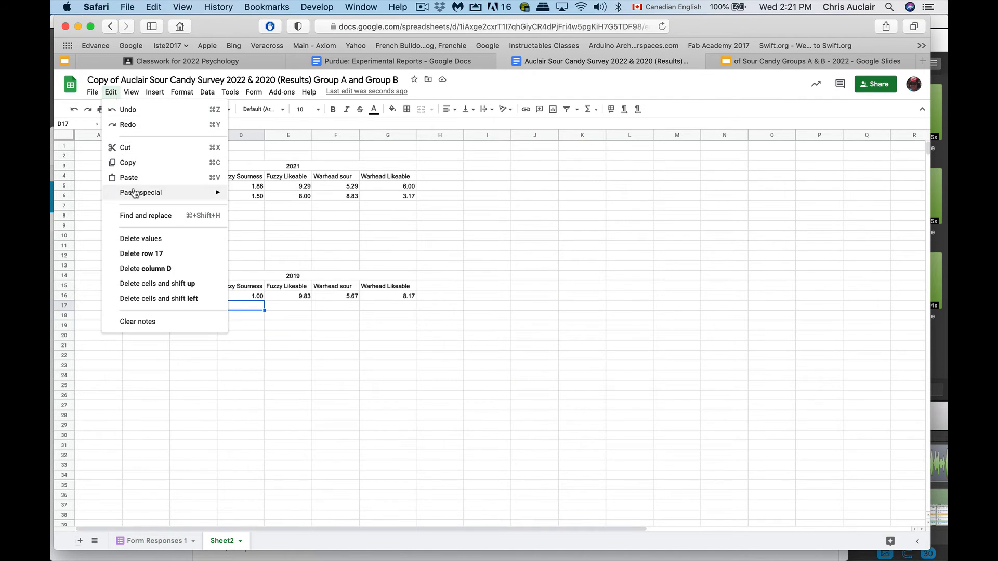
mouse_move(137, 193)
click(263, 198)
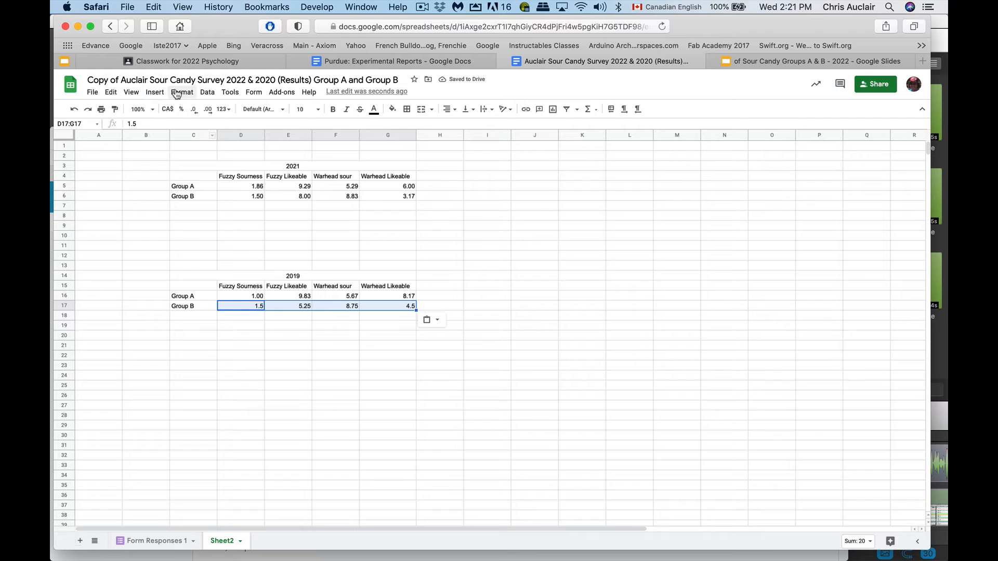
click(182, 92)
mouse_move(198, 149)
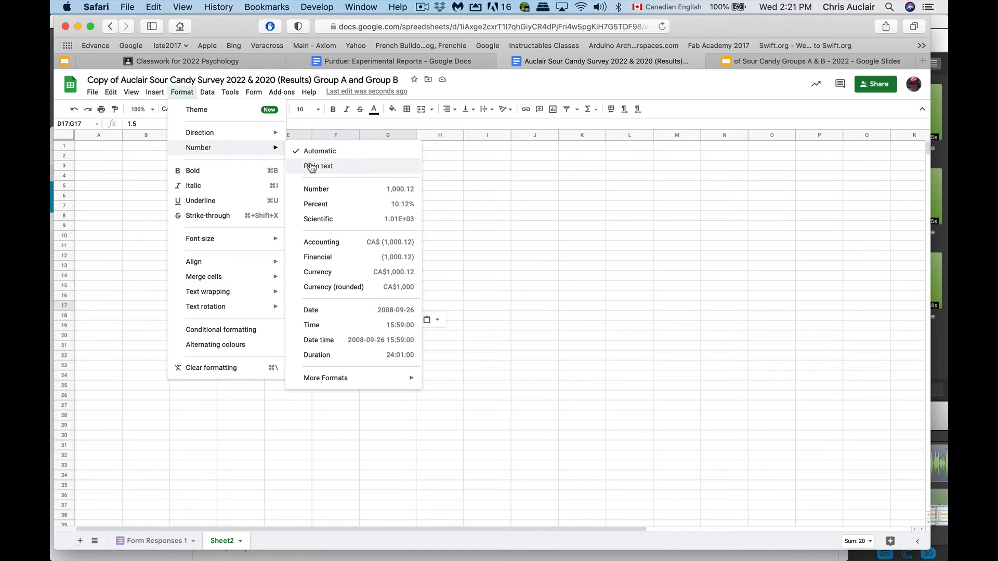
click(318, 189)
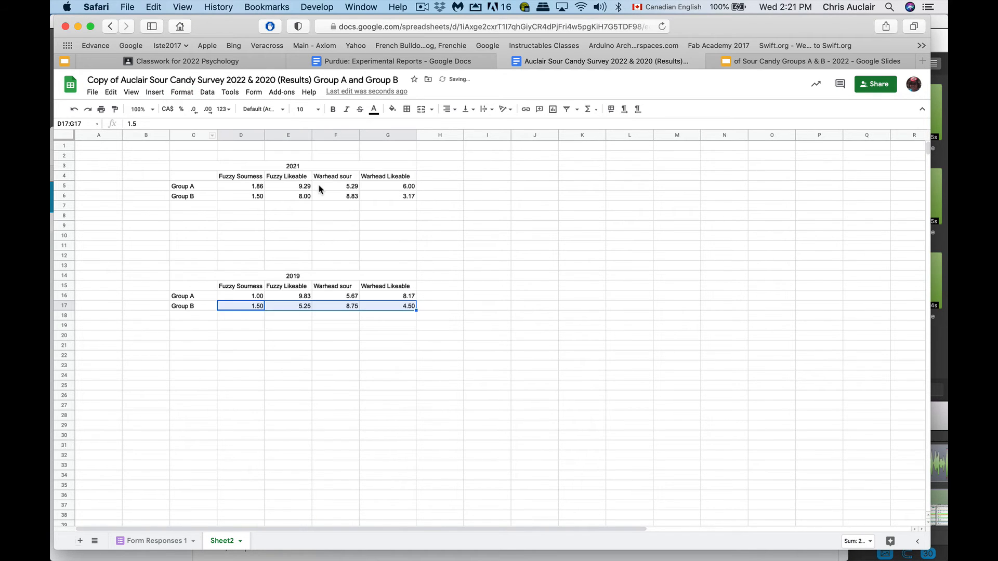
click(307, 387)
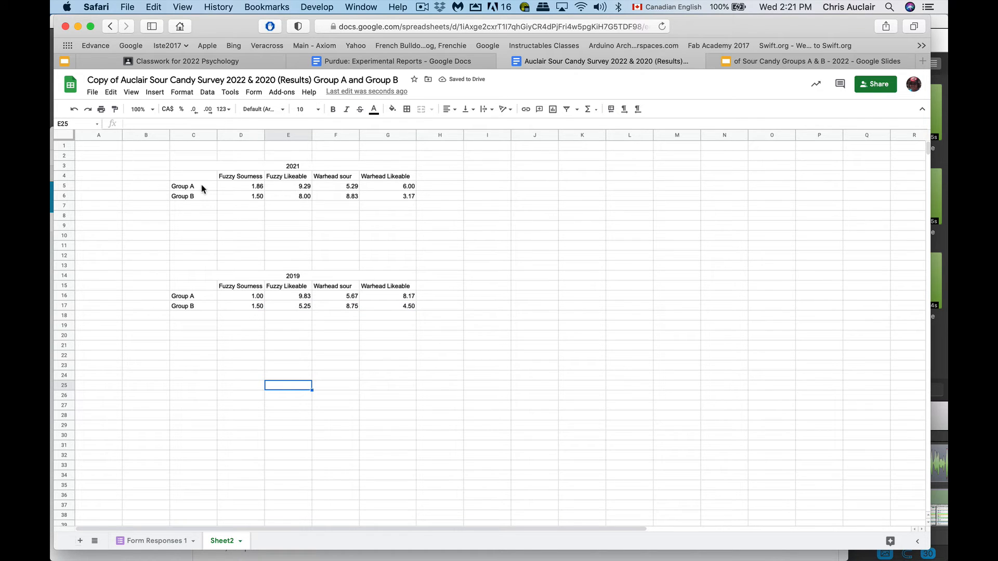
click(319, 167)
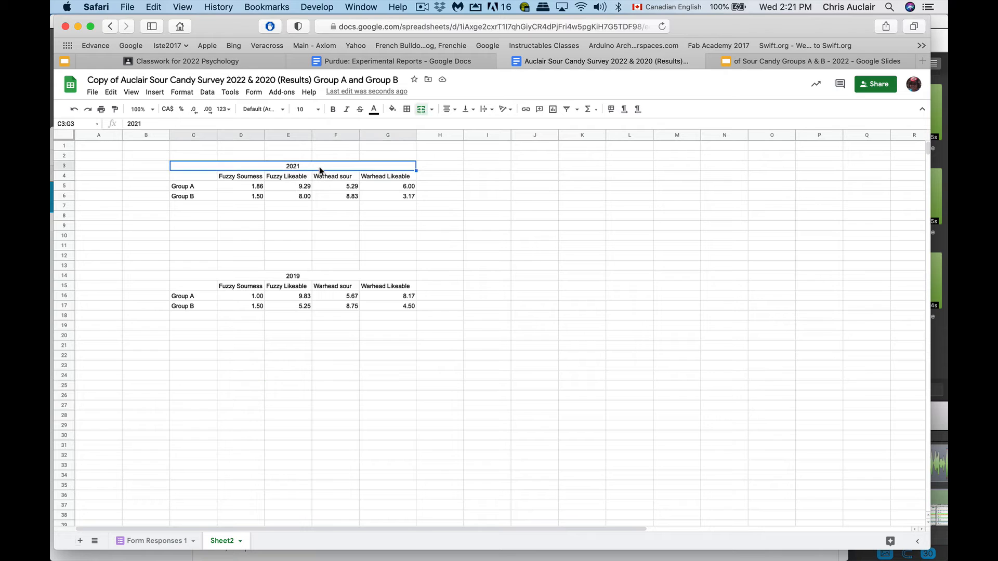
click(394, 110)
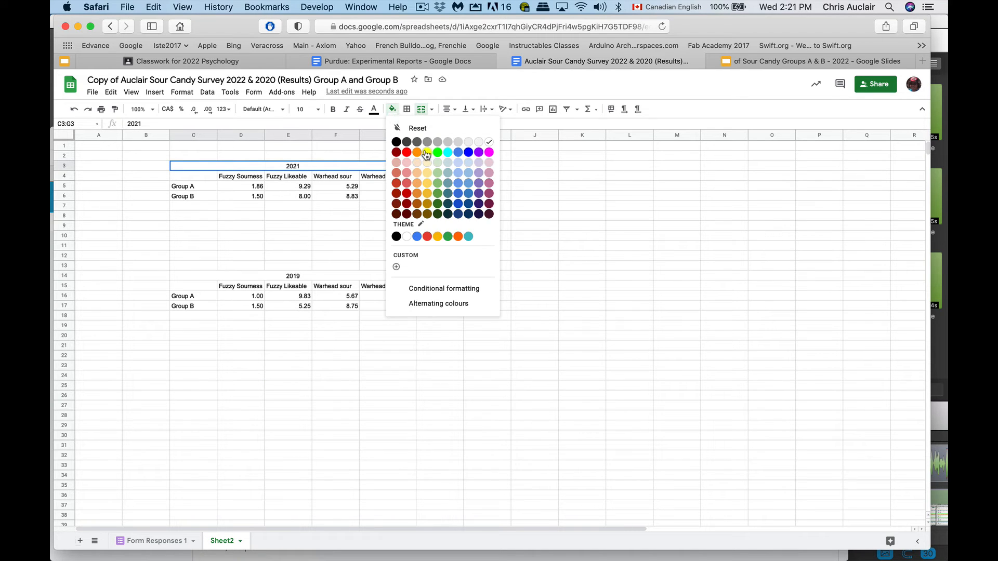
click(193, 247)
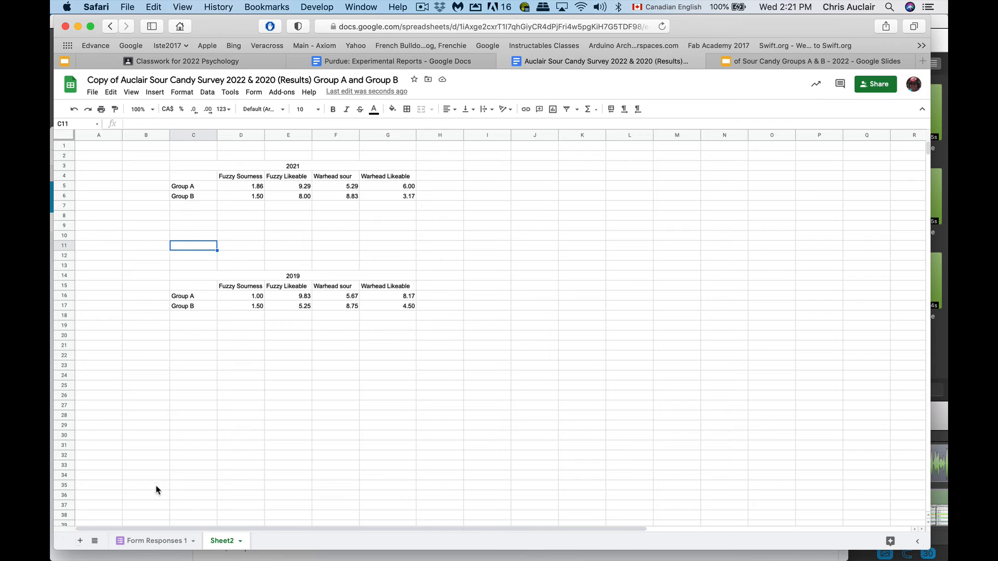
Step: Check the heading colours on Form Responses 1 and fill the 2021 heading in C3:G3 on Sheet2 with golden yellow
click(155, 541)
scroll(346, 192, up, 5)
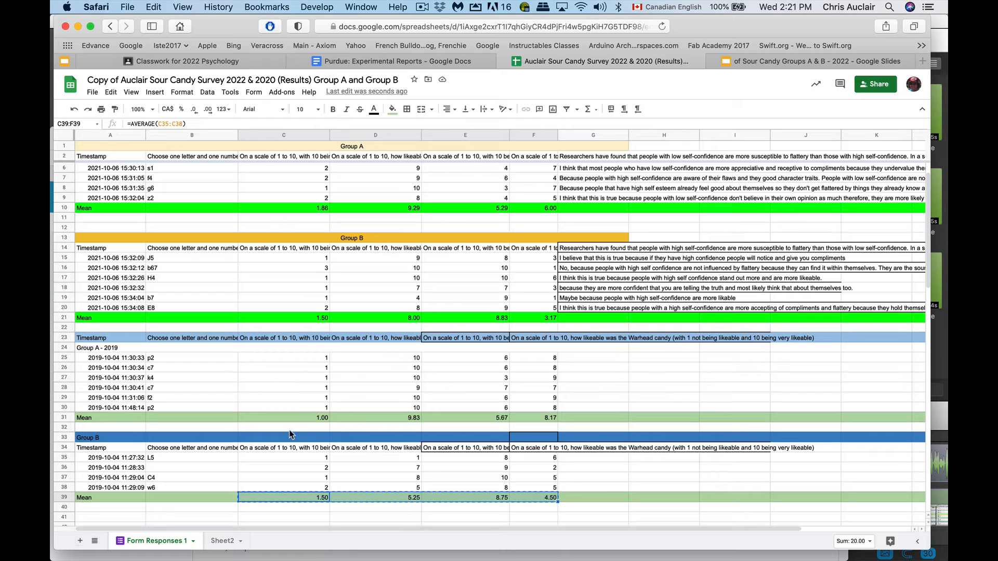
click(218, 543)
click(323, 169)
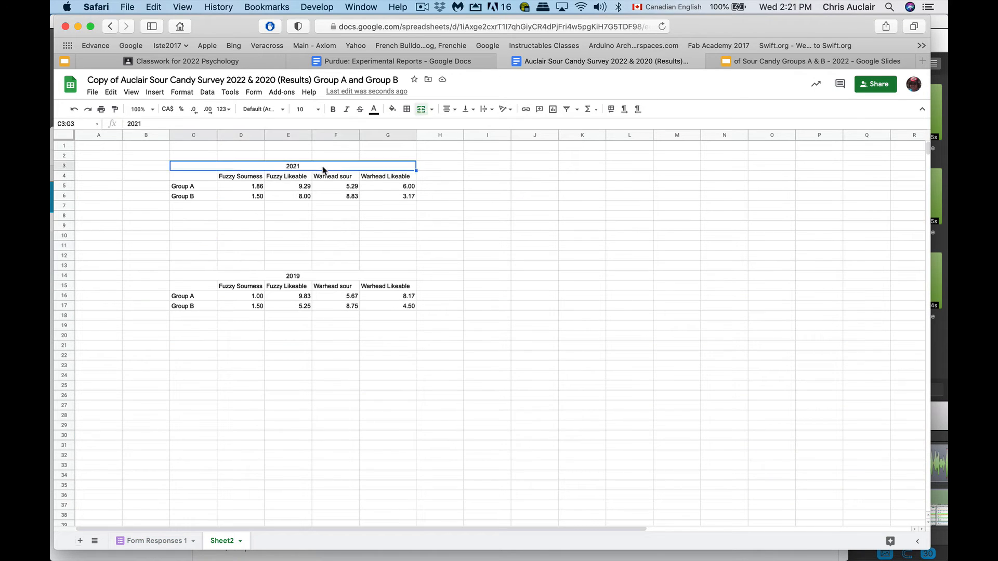
click(393, 109)
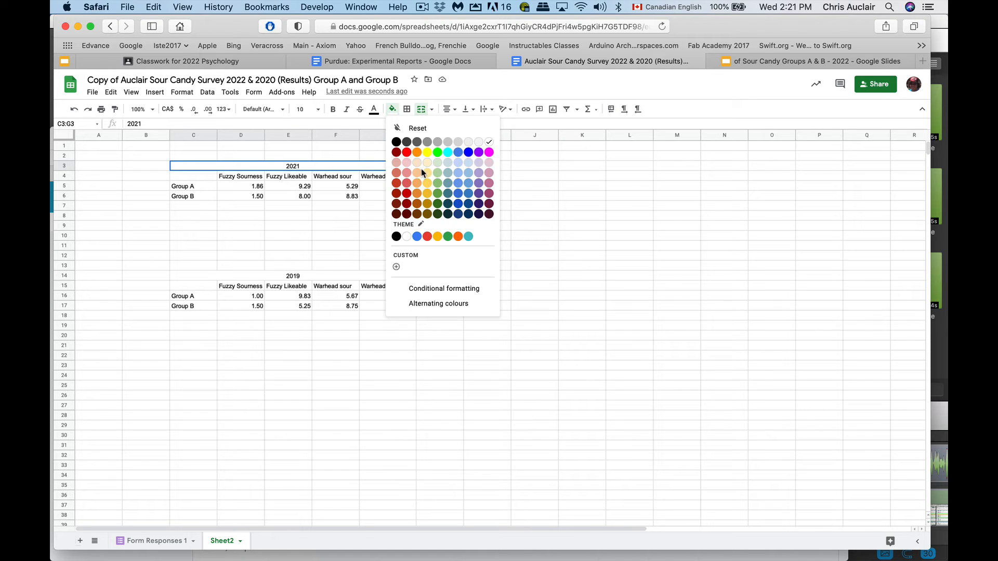
click(427, 182)
Step: Fill the 2019 heading in C14:G14 with light blue
click(292, 278)
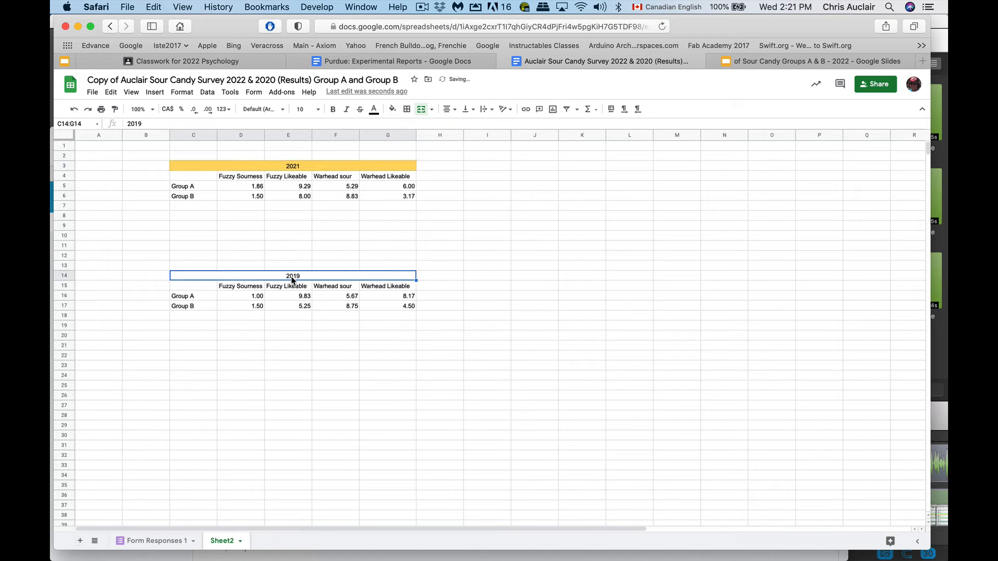
click(393, 109)
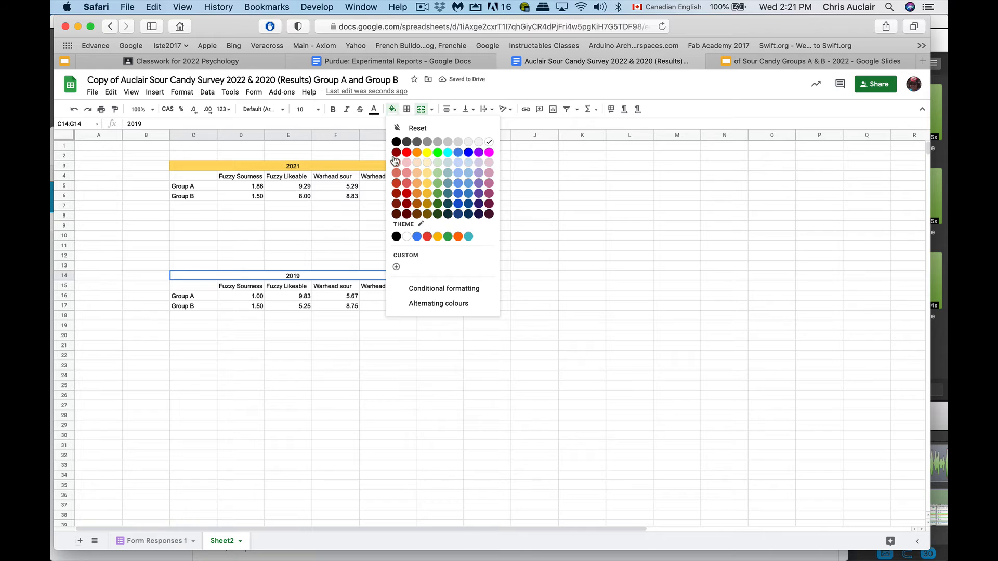
click(459, 168)
click(462, 327)
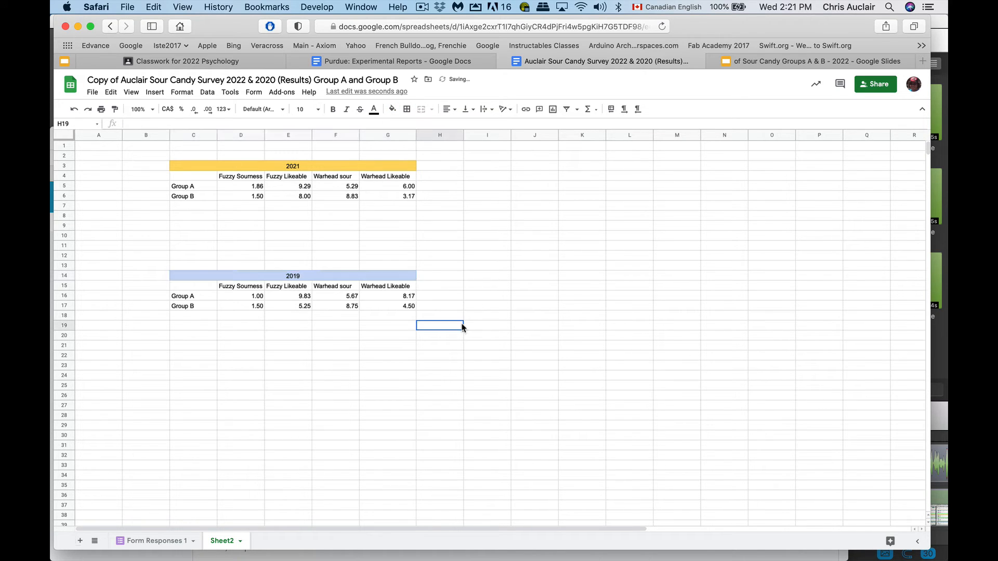
Step: Apply all borders to the 2021 table in C3:G6 and the 2019 table in C14:G17
drag(179, 165, 276, 203)
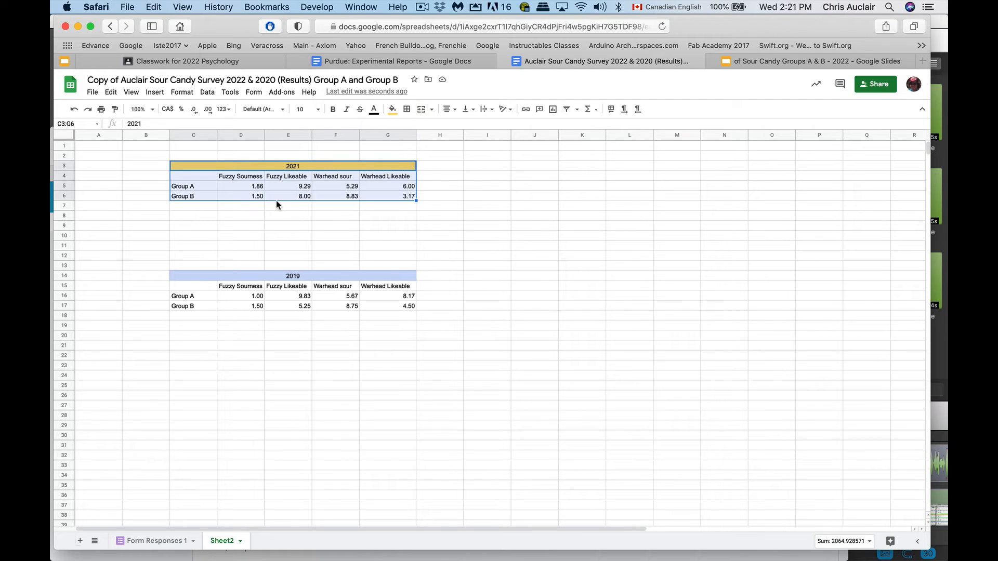
click(408, 110)
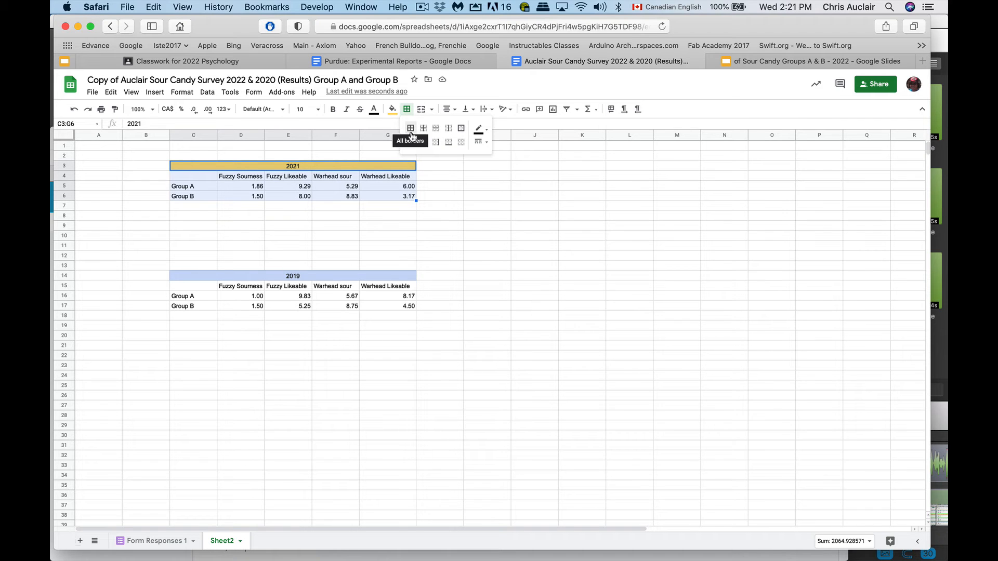
click(411, 130)
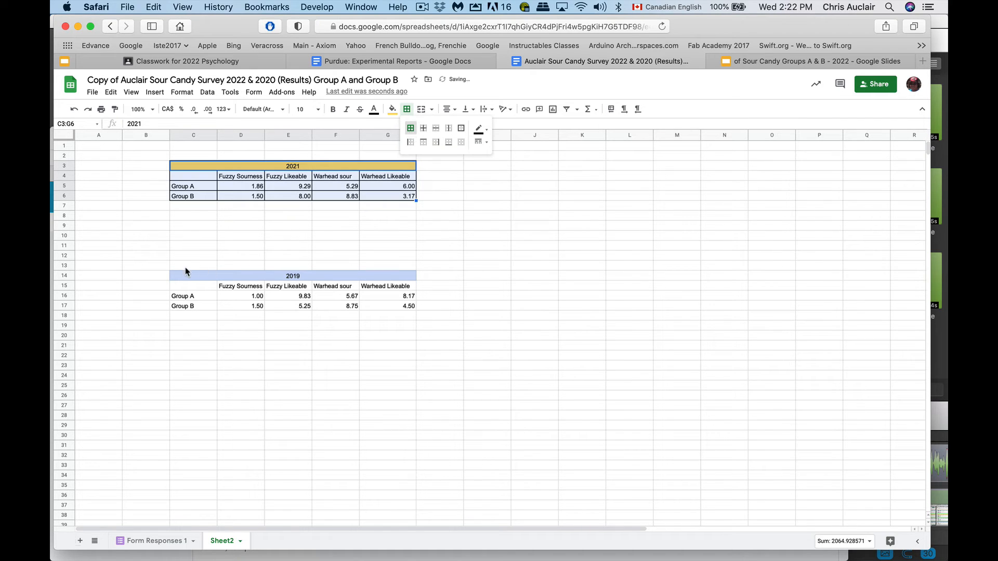
drag(185, 277, 354, 307)
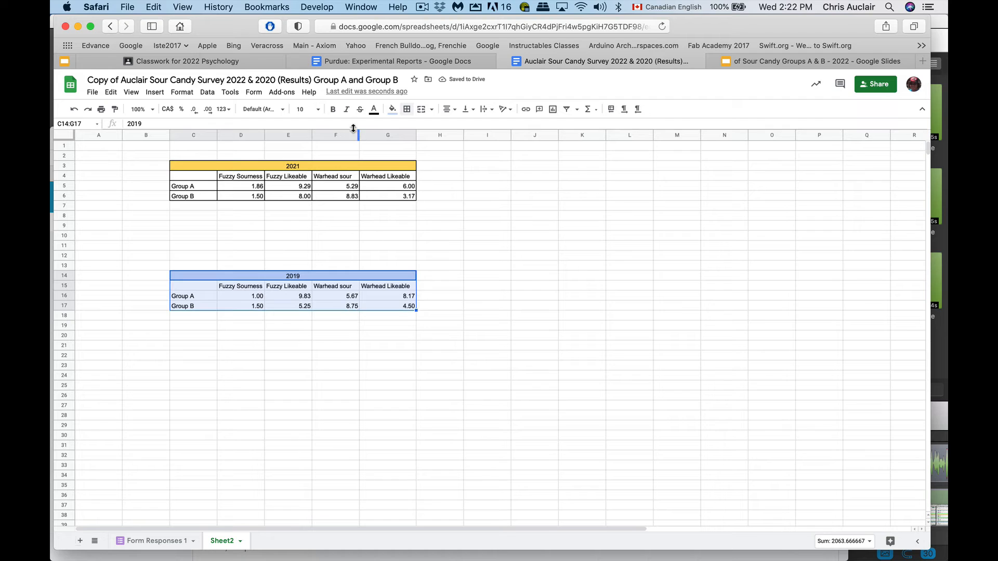
click(407, 109)
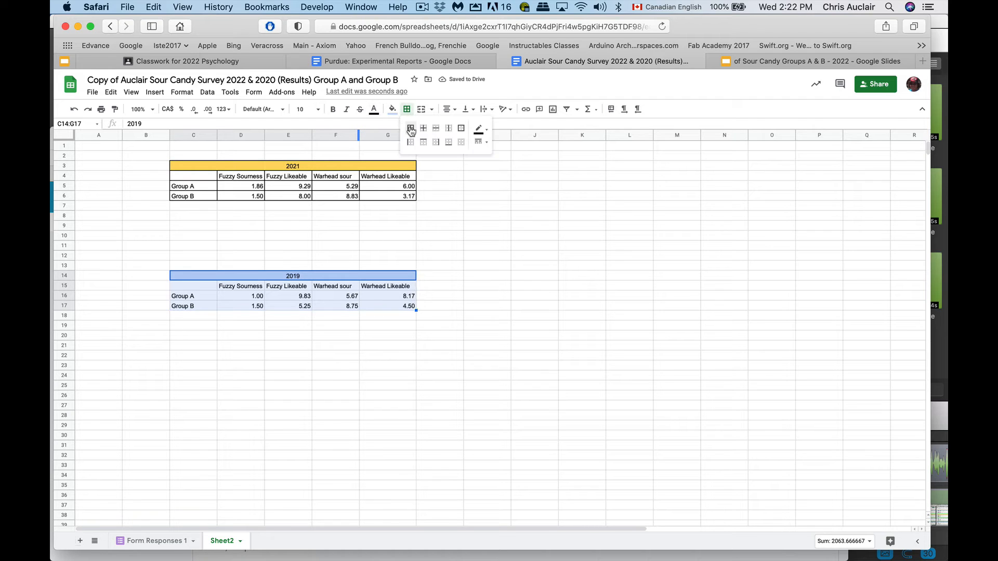
click(409, 132)
click(333, 351)
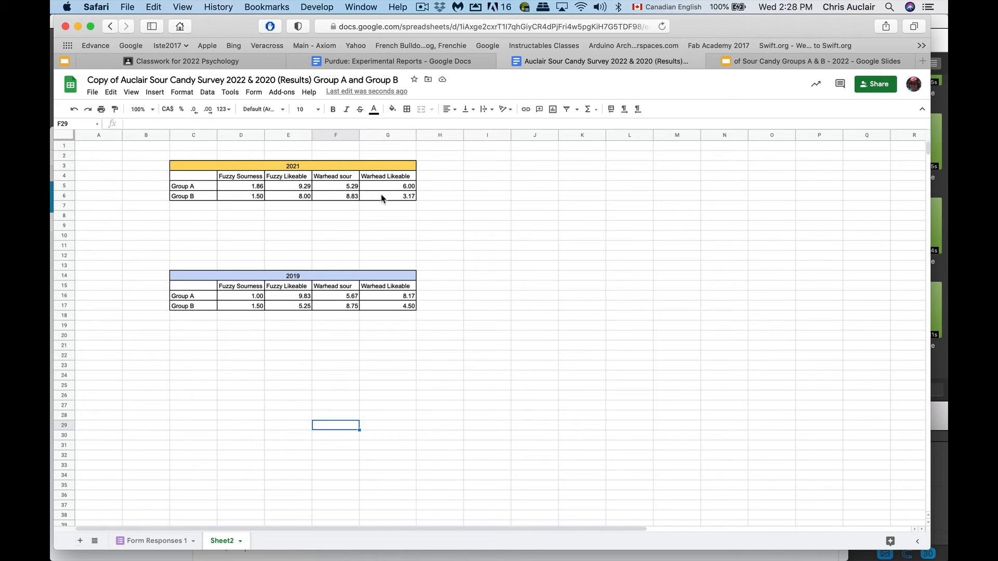
Step: Insert a column chart of C4:G6 with rows and columns switched, placed to the right of the summary tables
drag(384, 198, 205, 181)
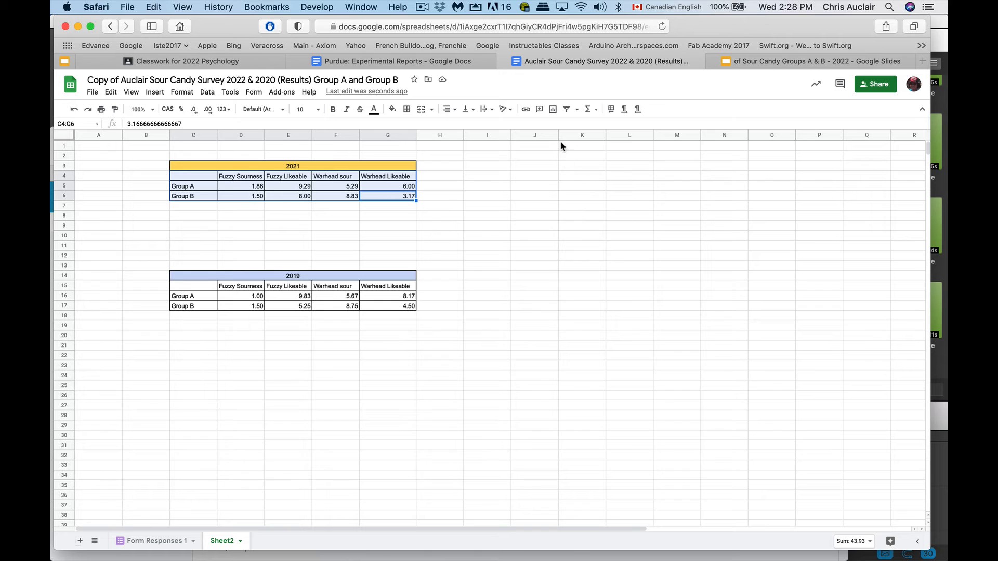
click(155, 93)
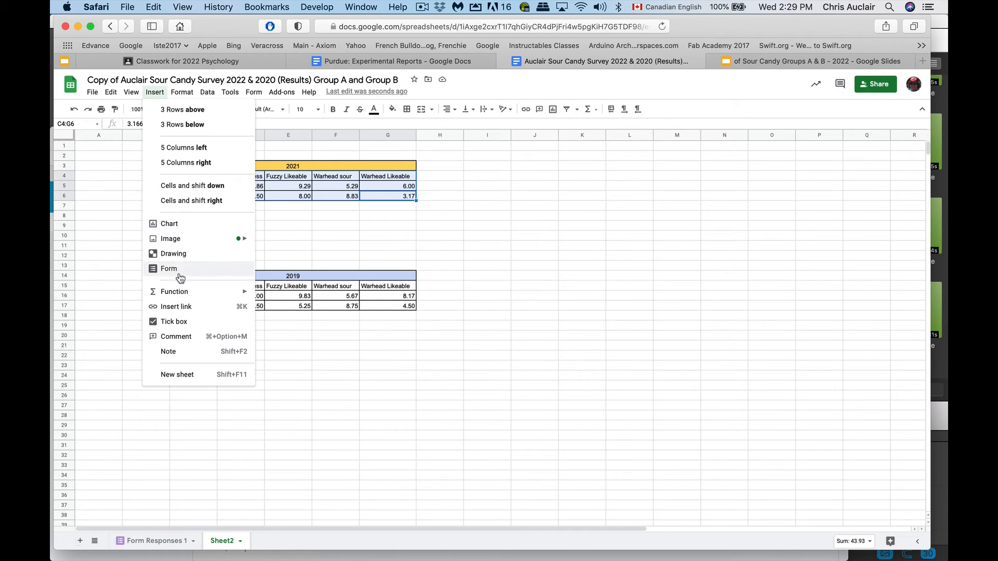
click(179, 223)
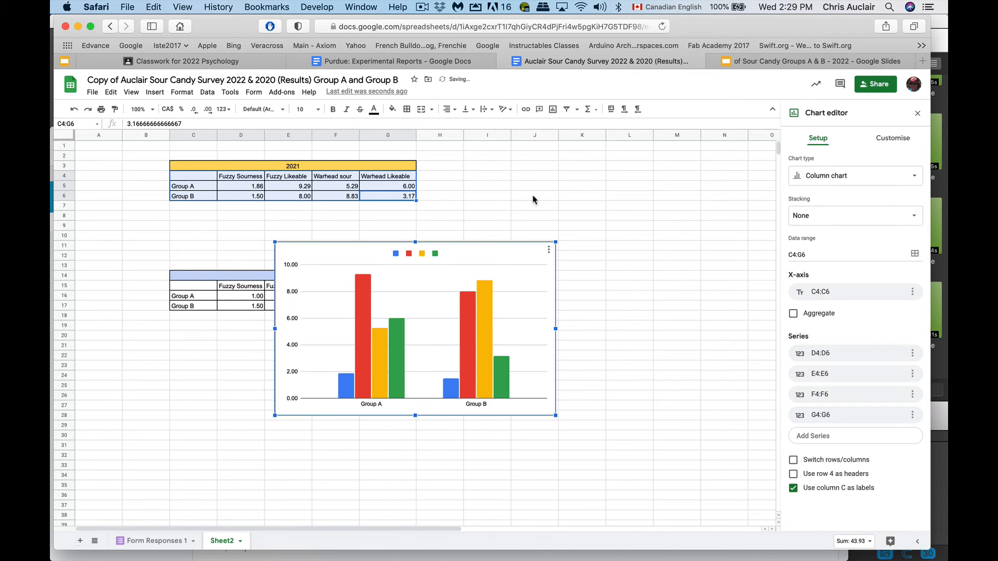
drag(489, 268, 673, 194)
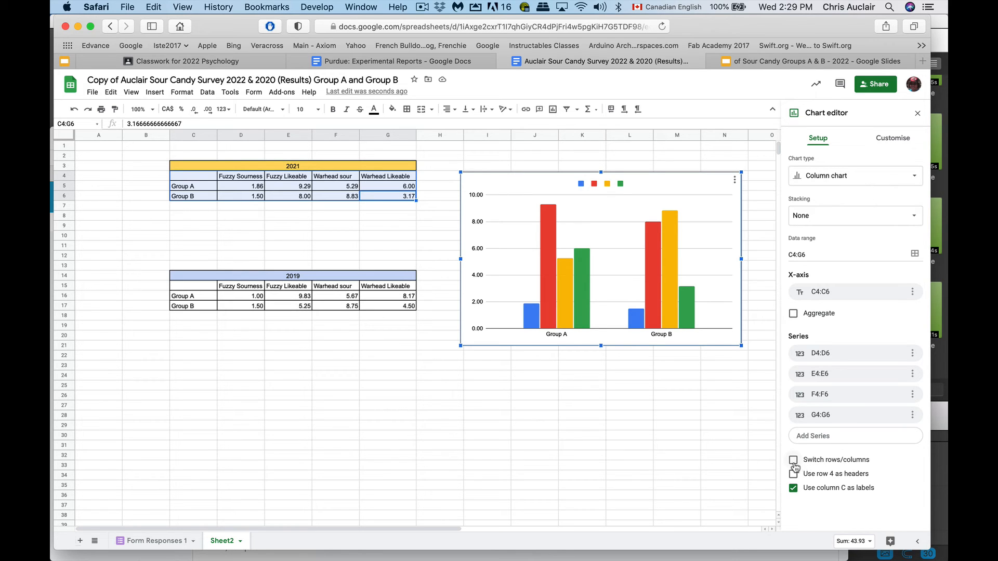
click(793, 461)
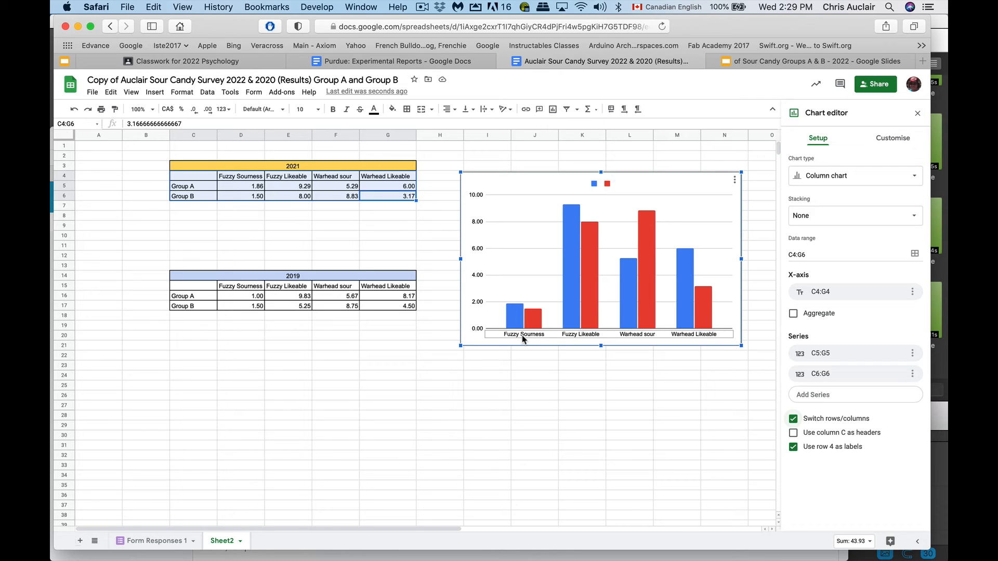
click(703, 313)
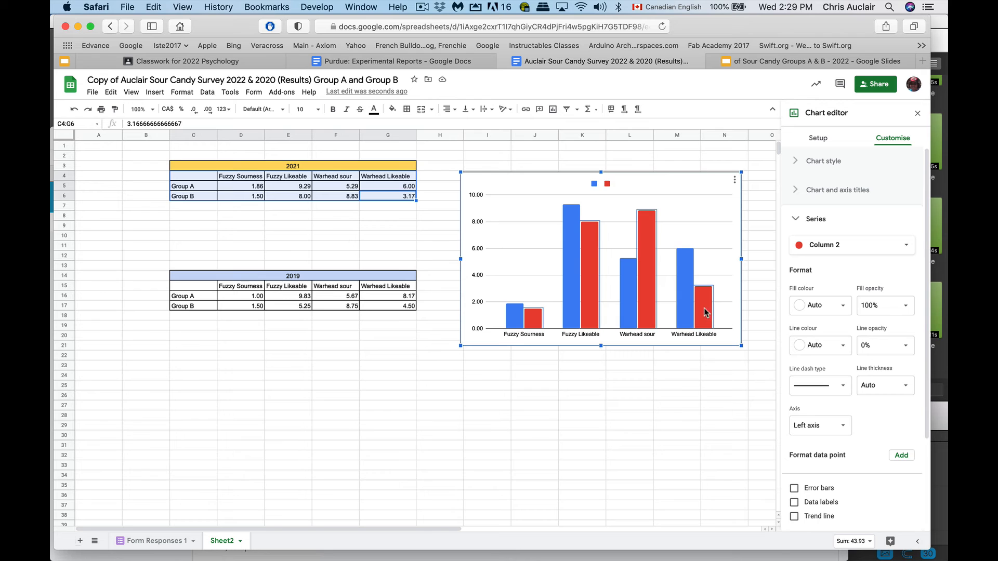
click(704, 299)
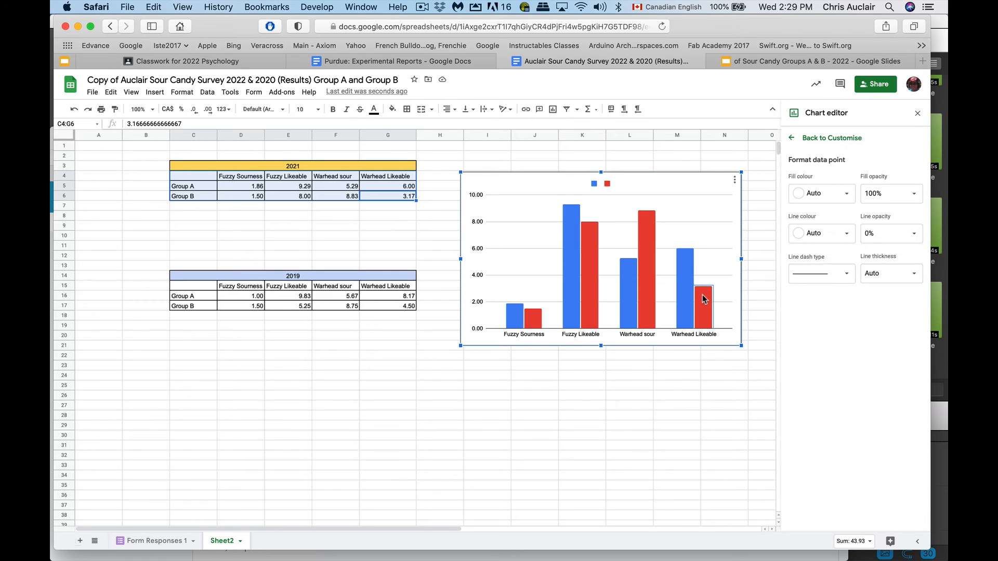
click(752, 278)
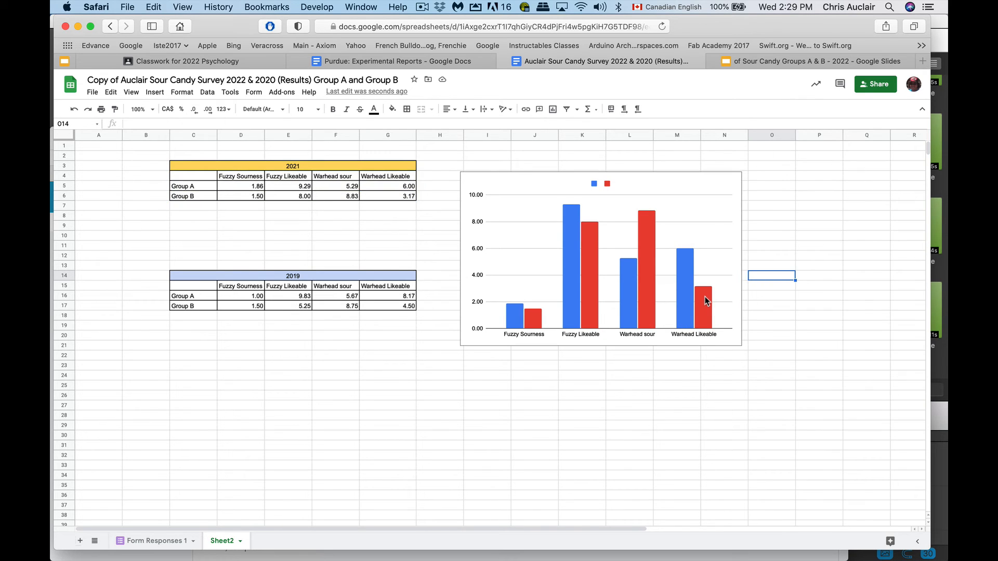
Step: Edit the 2021 column chart to use column C as headers so its legend names Group A and Group B
click(706, 301)
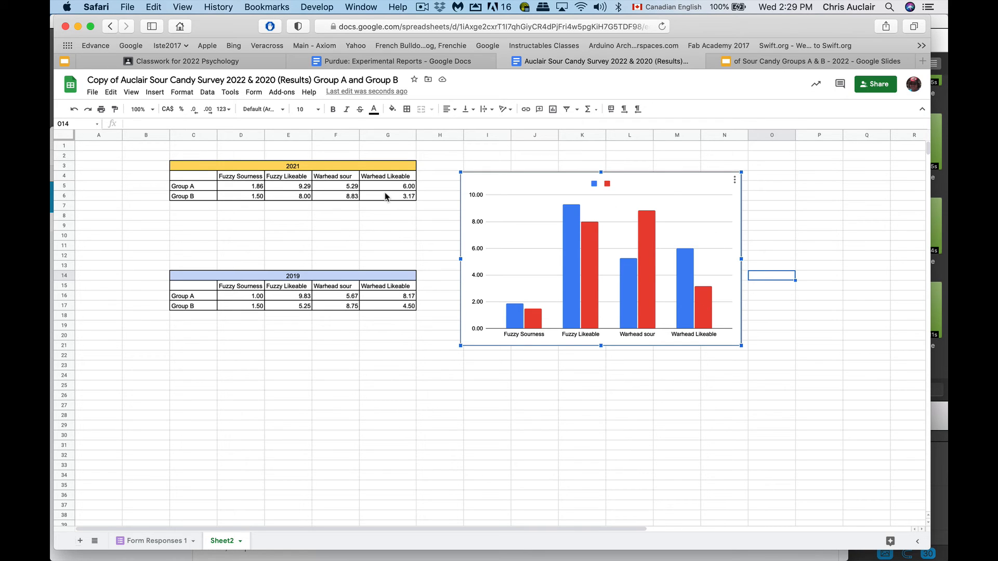
mouse_move(687, 306)
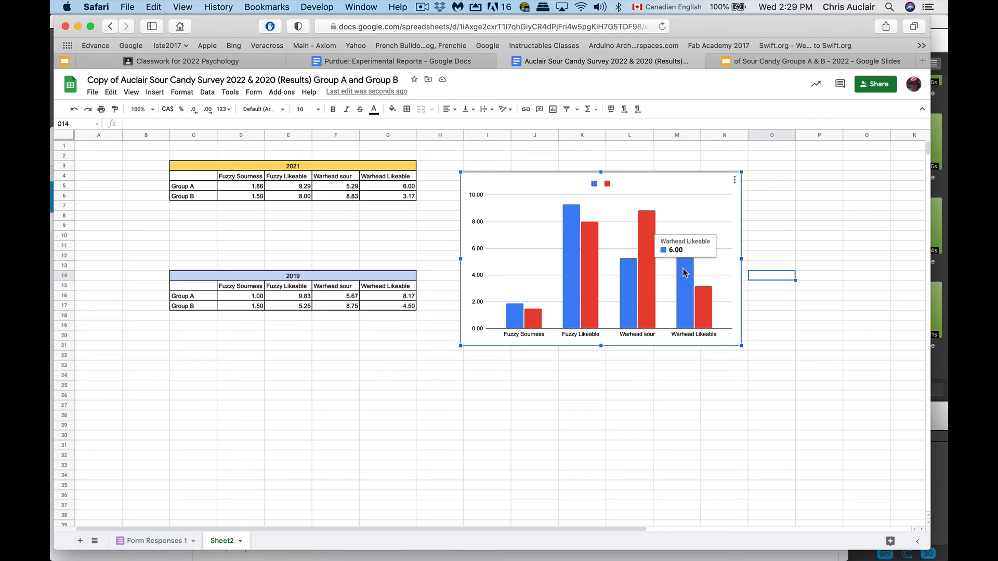
click(735, 180)
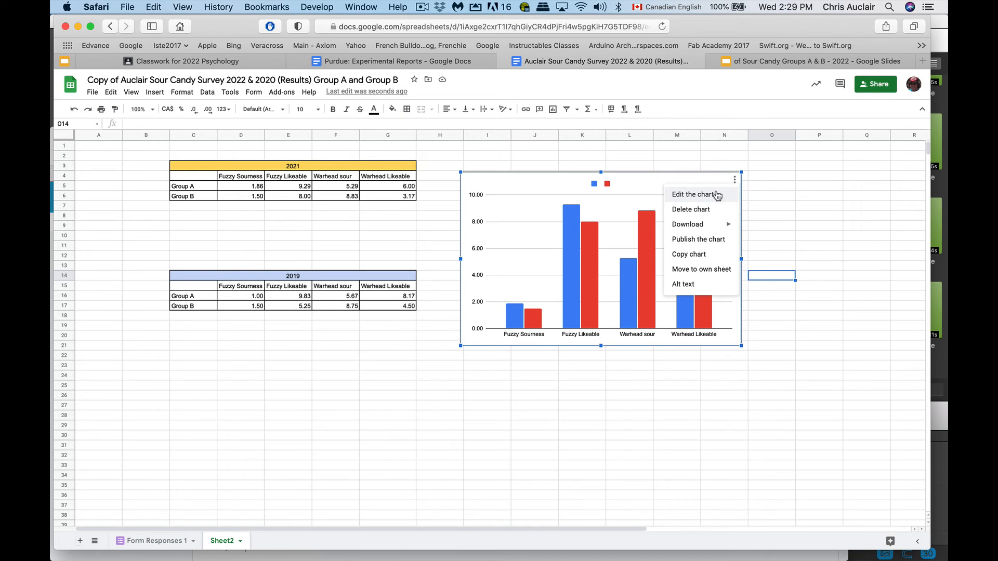
click(717, 195)
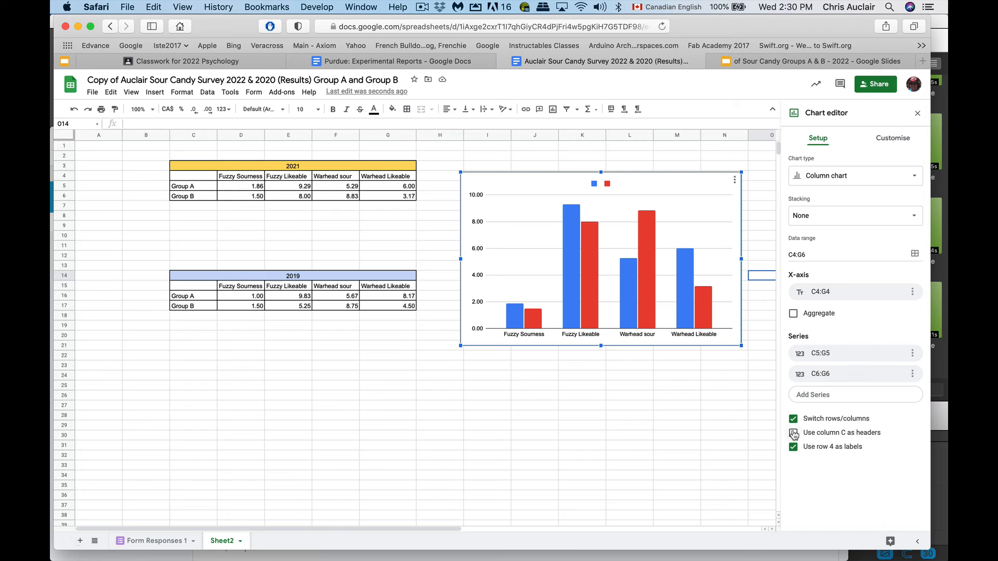
click(794, 433)
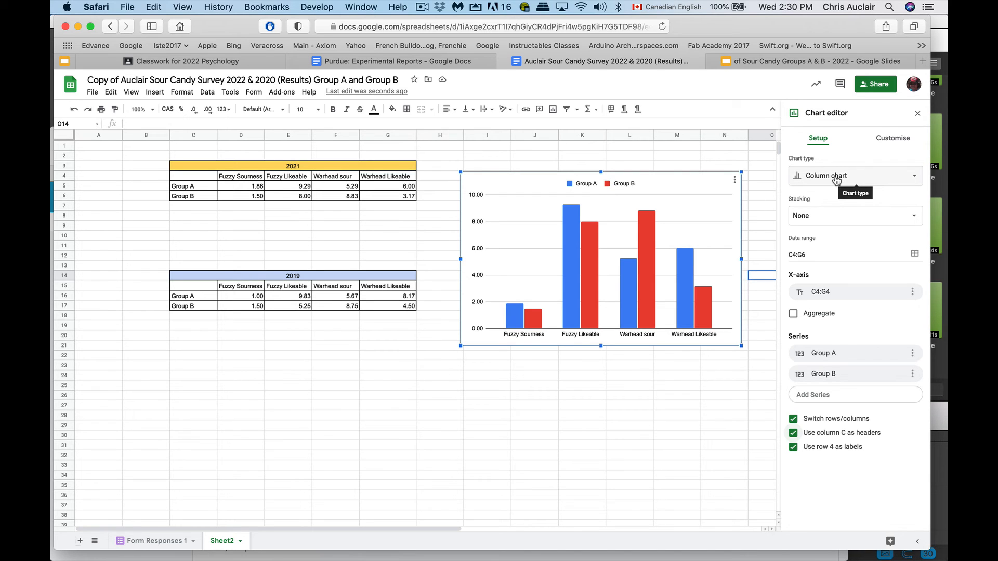
click(892, 140)
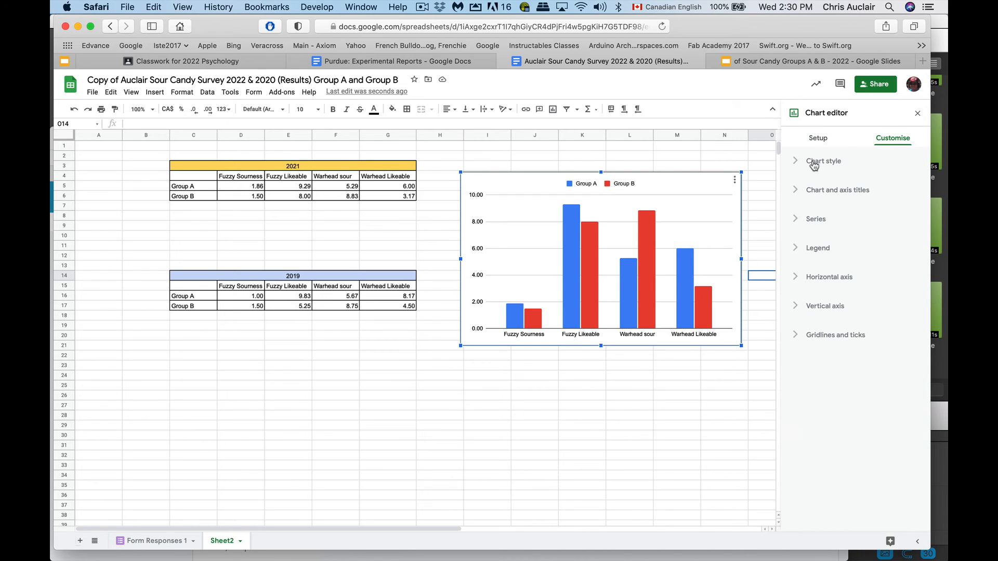
click(811, 163)
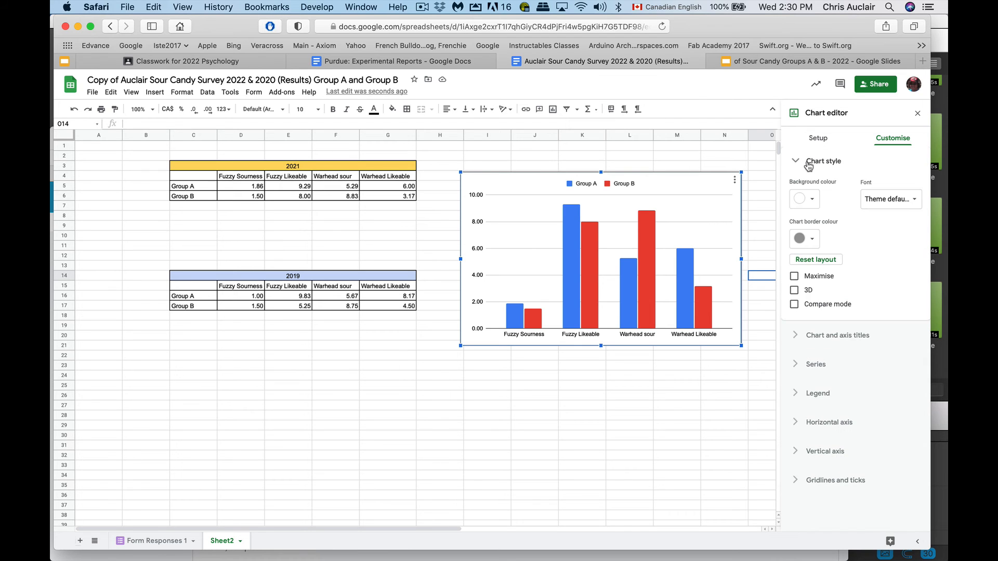
click(809, 163)
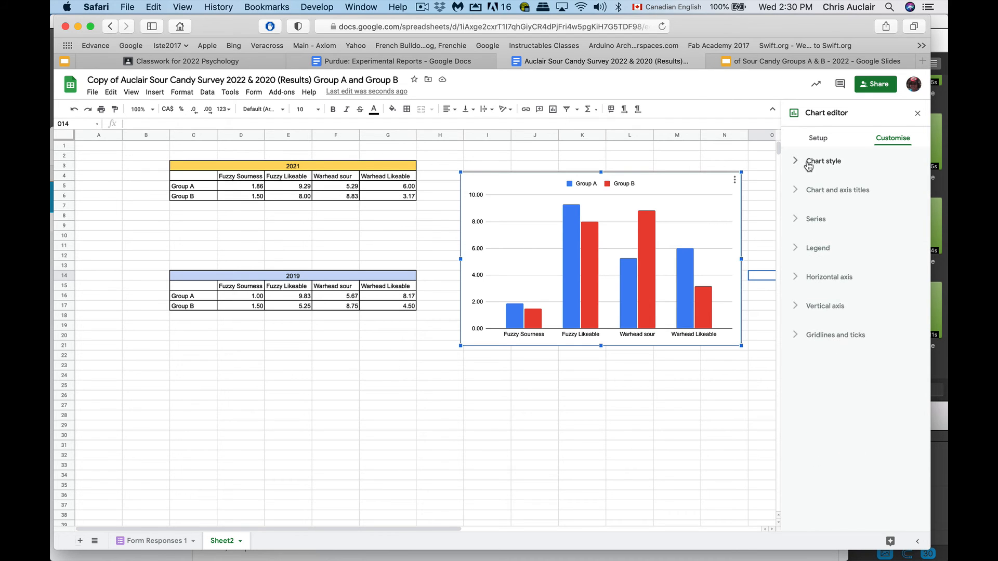
click(817, 191)
click(809, 162)
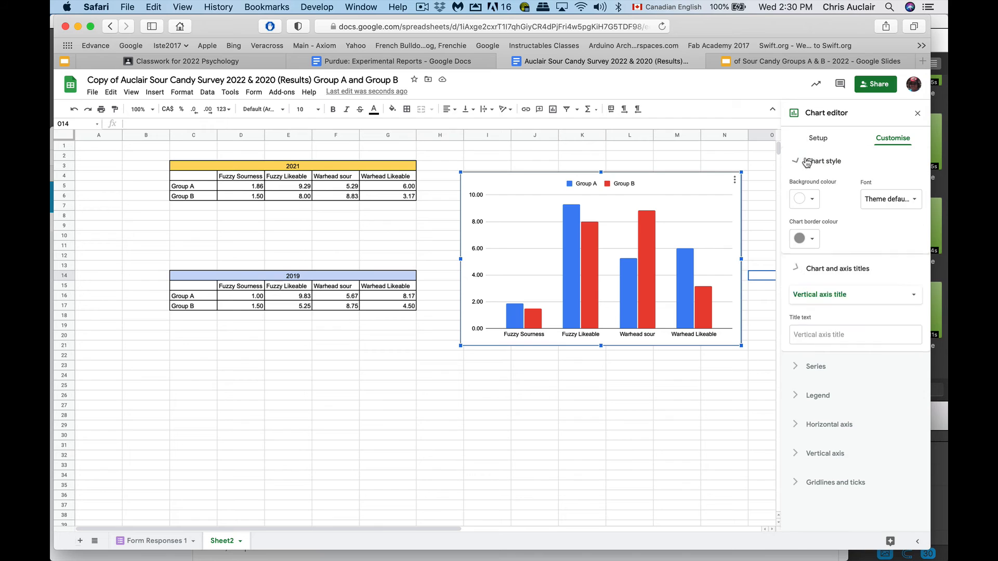
click(817, 140)
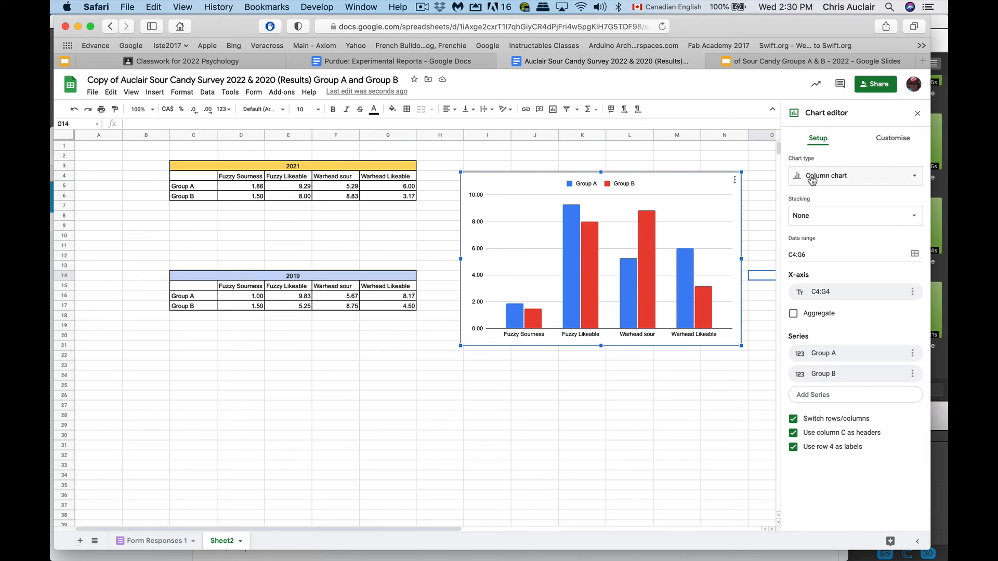
click(813, 179)
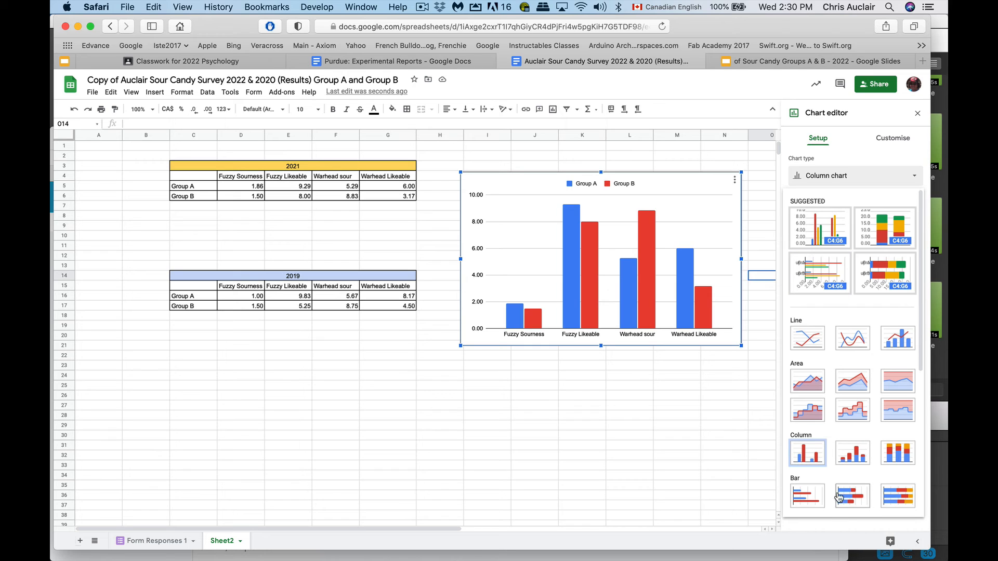
click(845, 143)
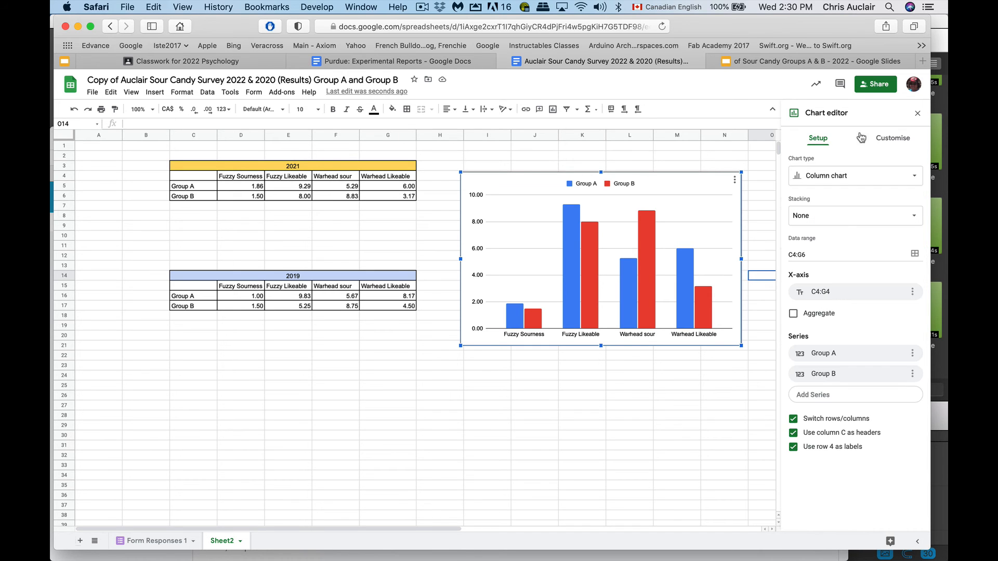
Step: Give the column chart the title "2021 Bias Experiment" and centre it
click(893, 139)
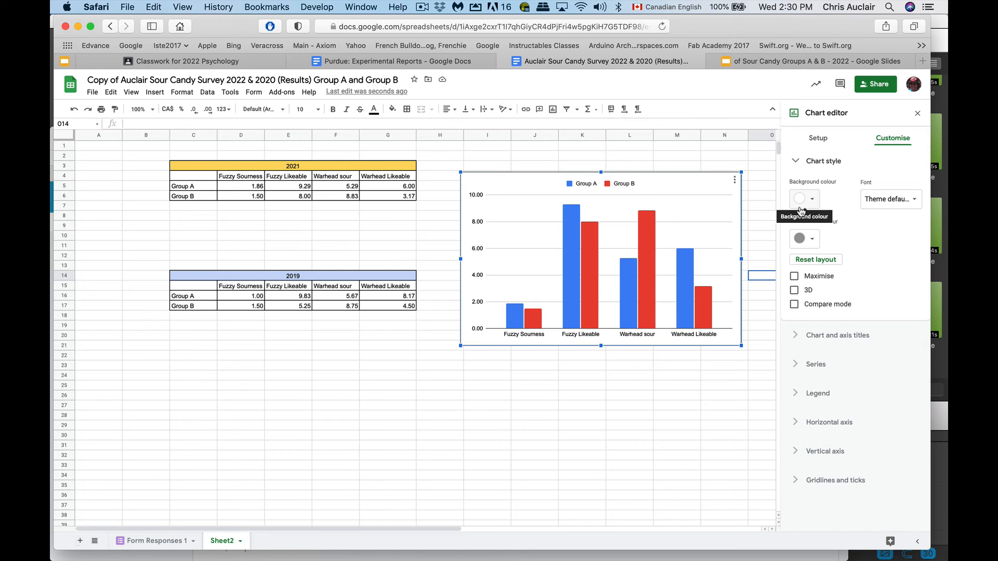
click(812, 337)
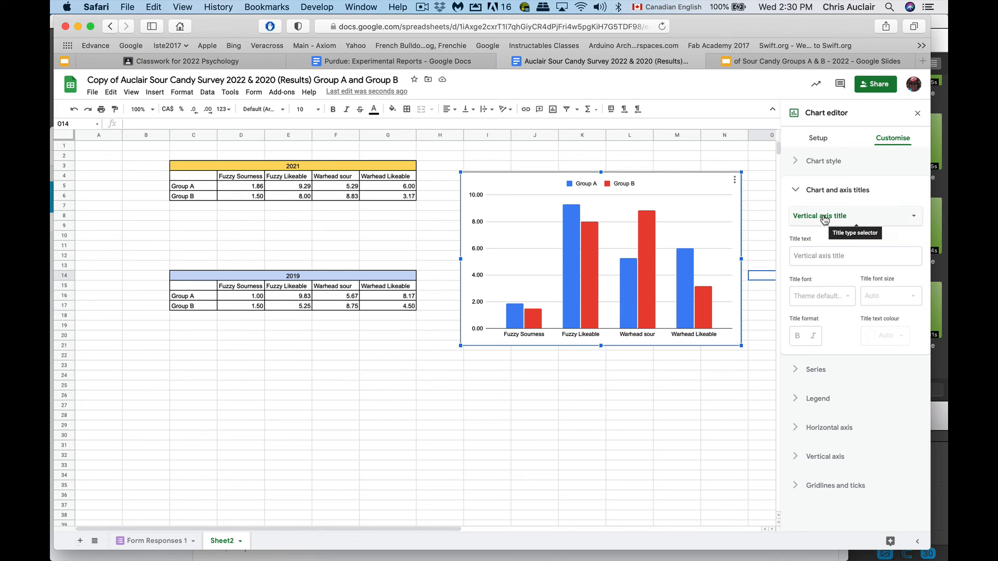
click(825, 217)
click(822, 174)
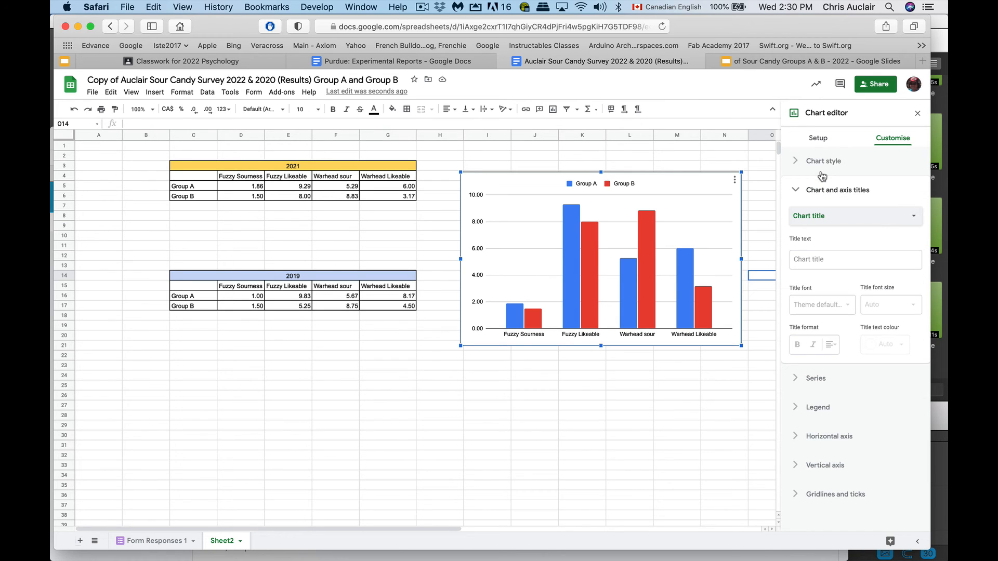
click(820, 259)
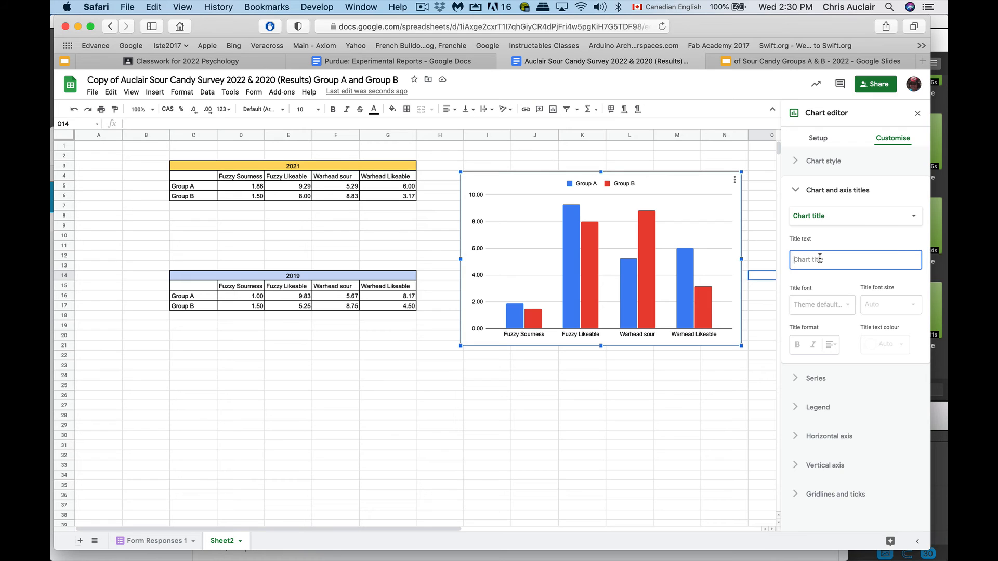
text(2021 )
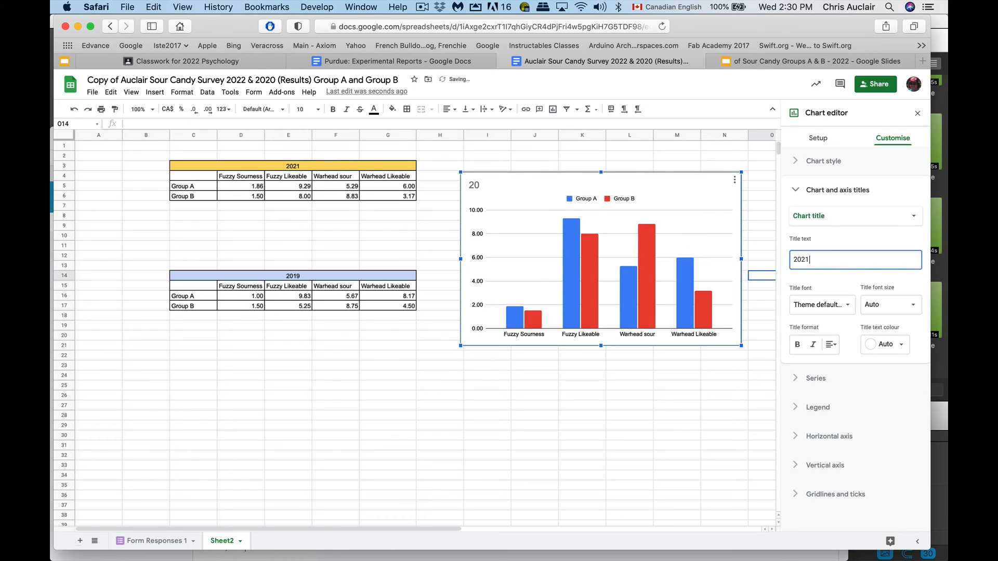
text(Bias Expermient)
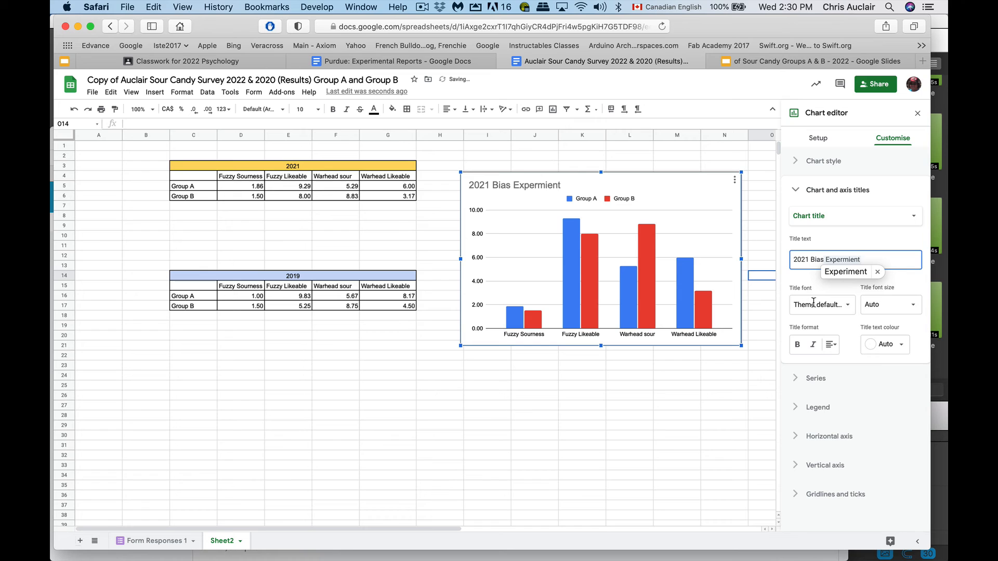
click(831, 344)
click(843, 365)
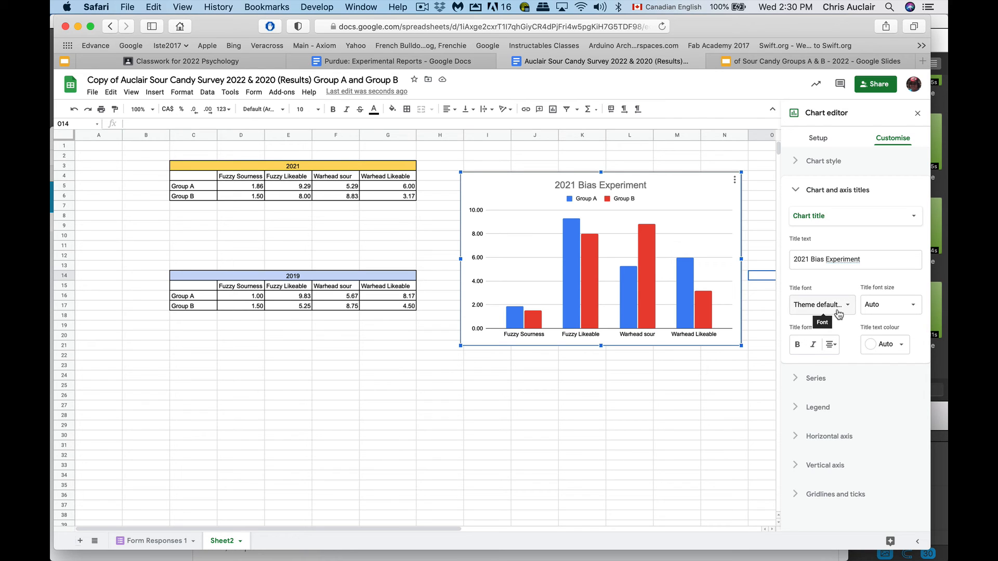
Step: Set the chart's horizontal axis title to "Candy Types"
click(822, 216)
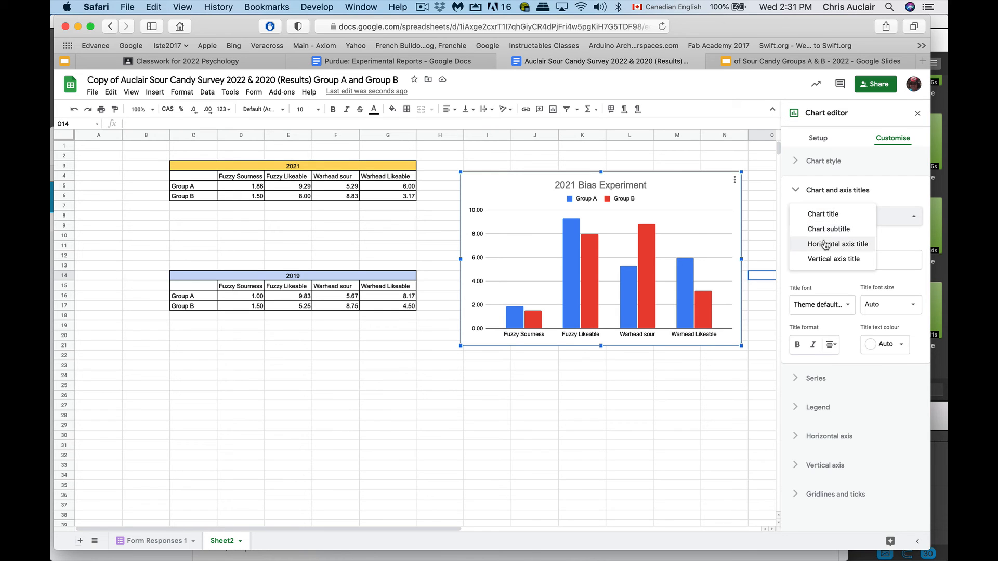
click(826, 244)
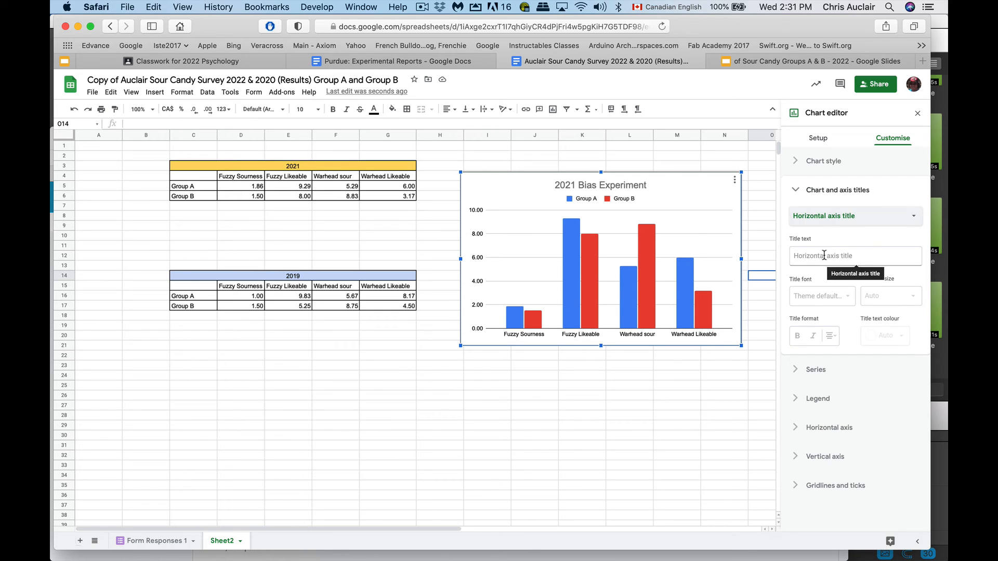
click(824, 256)
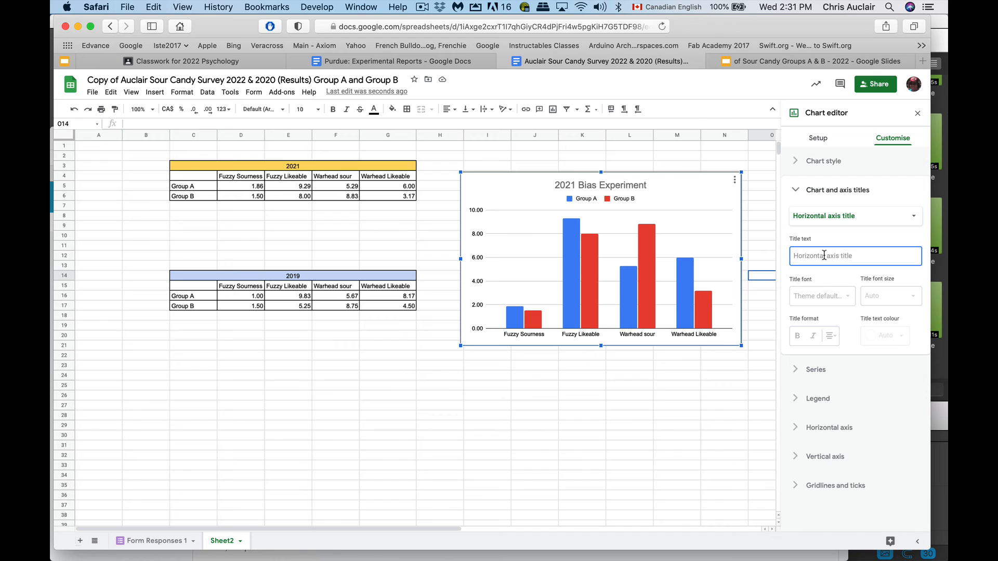
text(Cad)
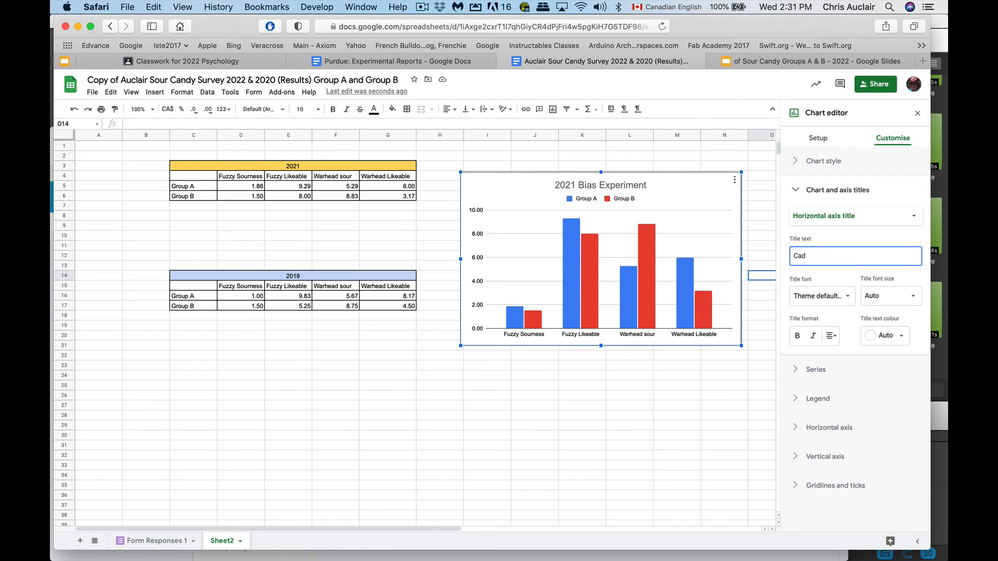
key(BackSpace)
text(ndy )
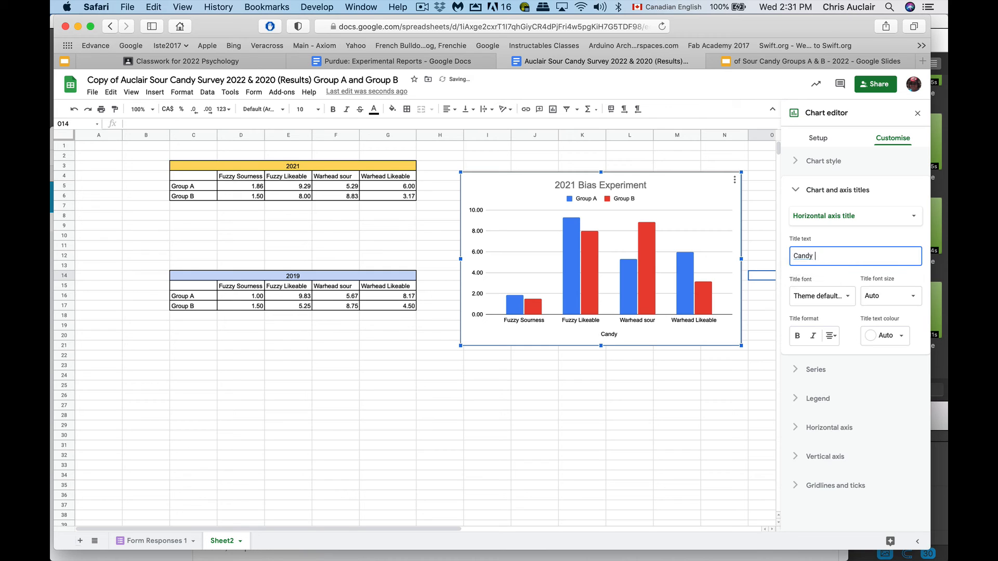
text(Types)
Step: Set the chart's vertical axis title to "Sourness Ranking"
click(852, 218)
click(847, 229)
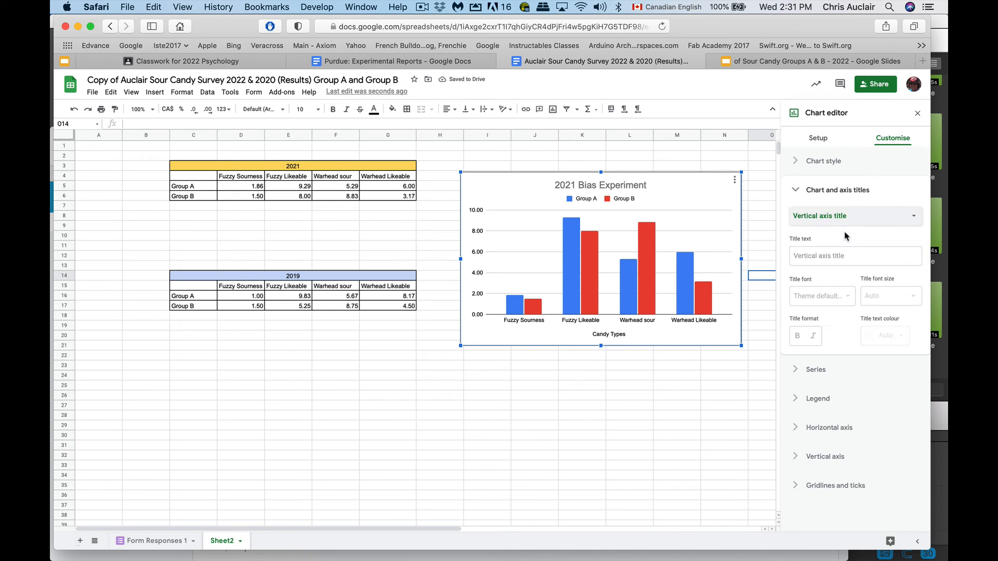
click(835, 257)
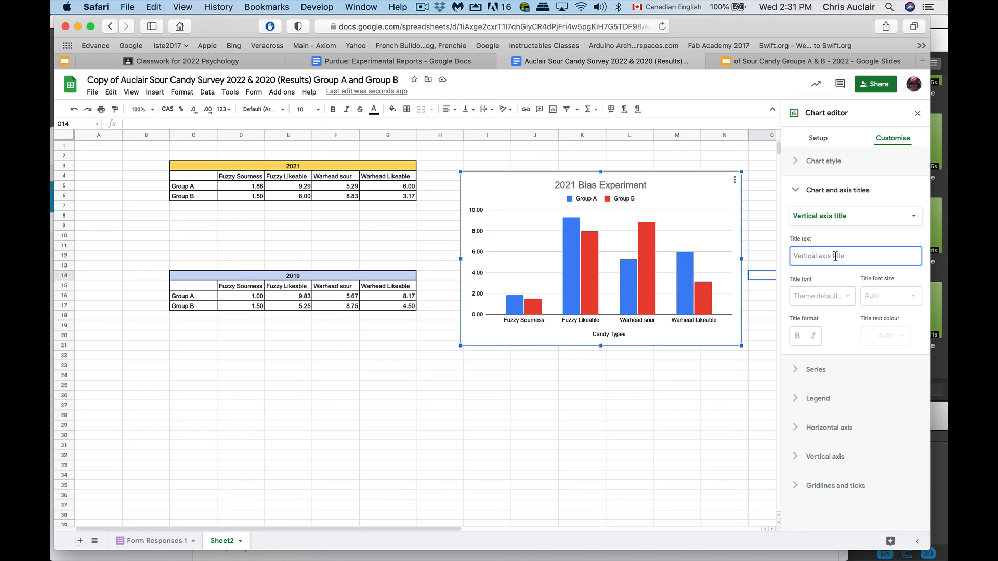
text(Sourness)
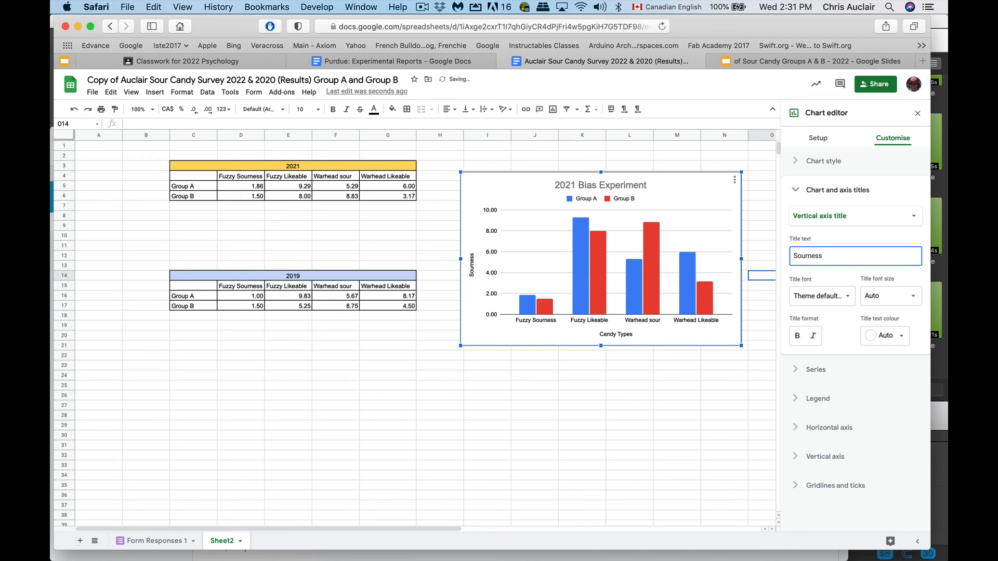
text( Ranking)
click(916, 360)
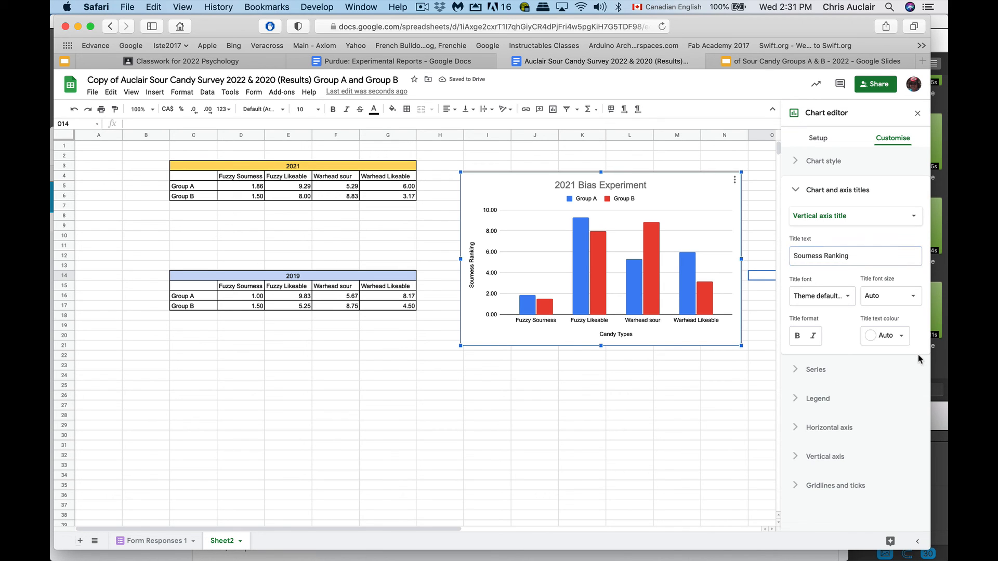
Step: Close the chart editing and move the chart slightly up and right so its top edge is about level with row 3
click(679, 397)
click(689, 182)
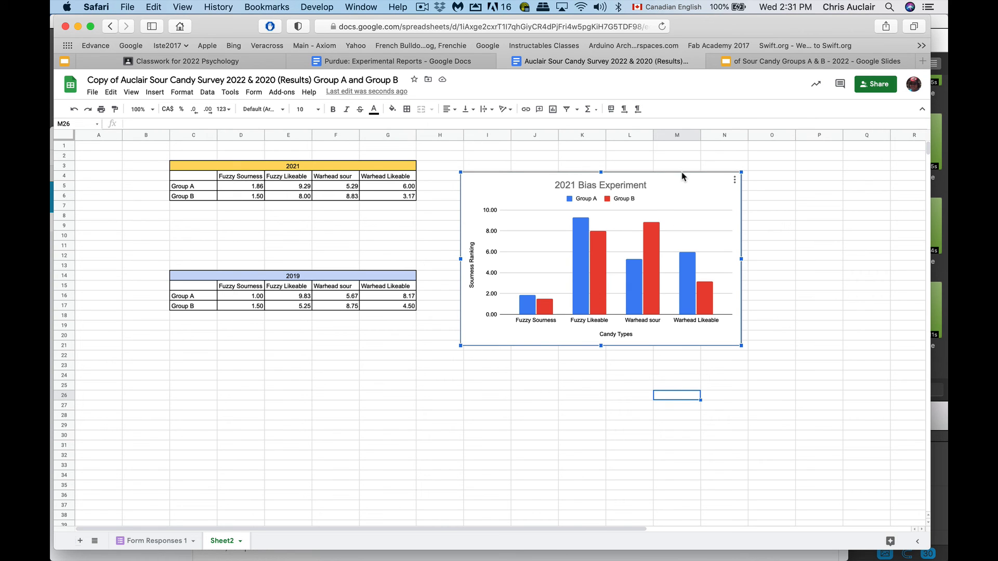
drag(678, 184, 694, 171)
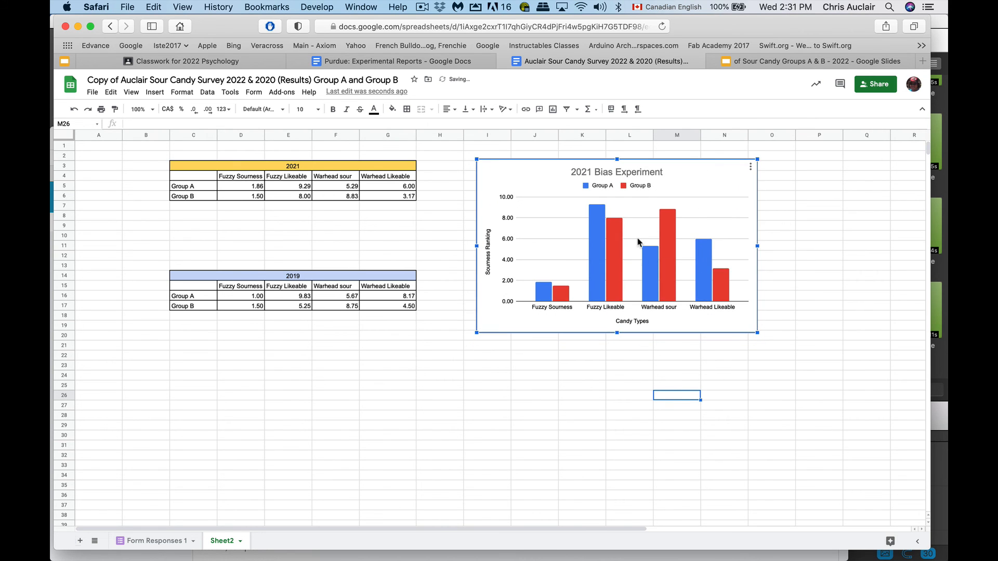
Step: Examine the 2021 chart and compare Group B's Warhead sour means in F6 for 2021 and F17 for 2019
mouse_move(618, 279)
click(251, 208)
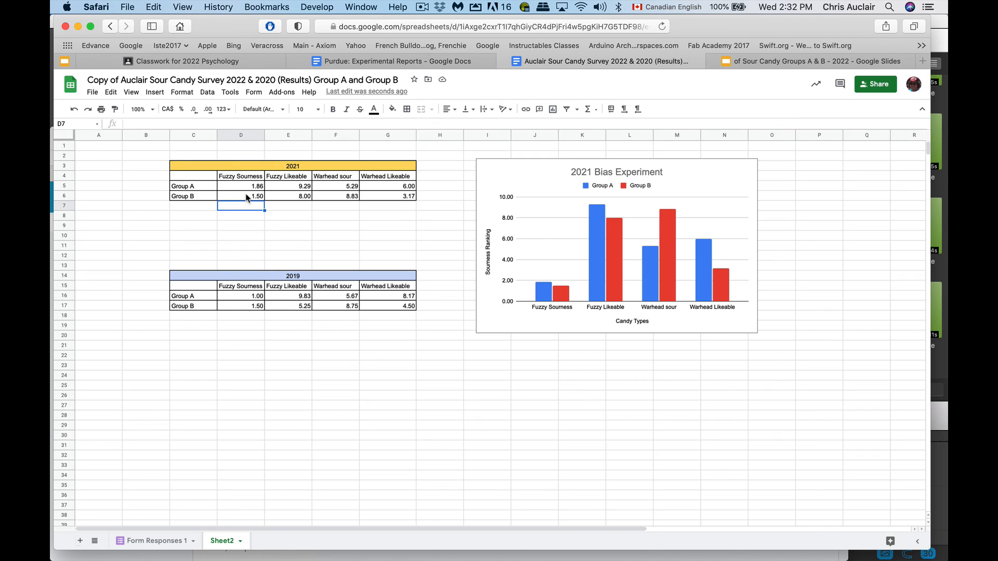
click(330, 197)
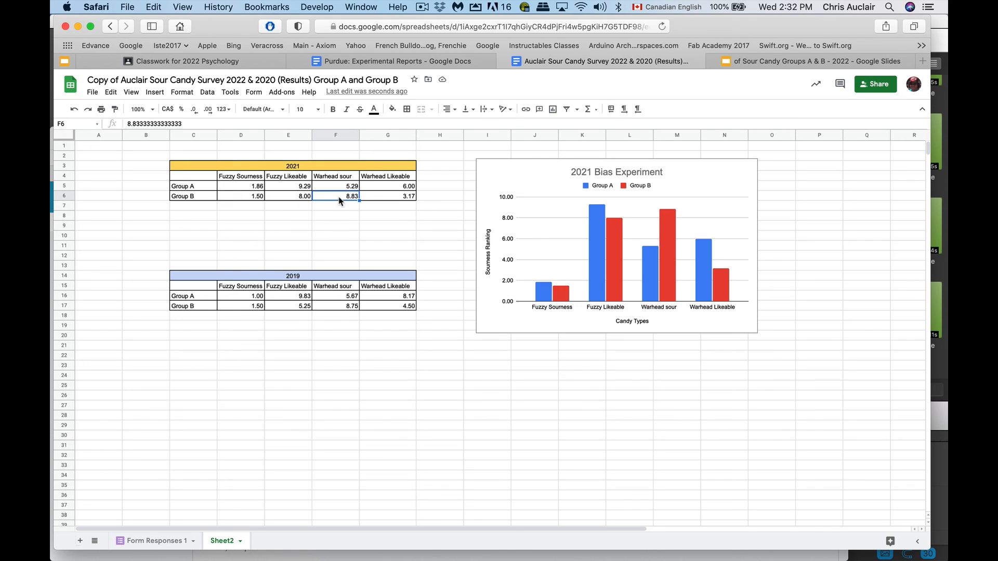
click(339, 307)
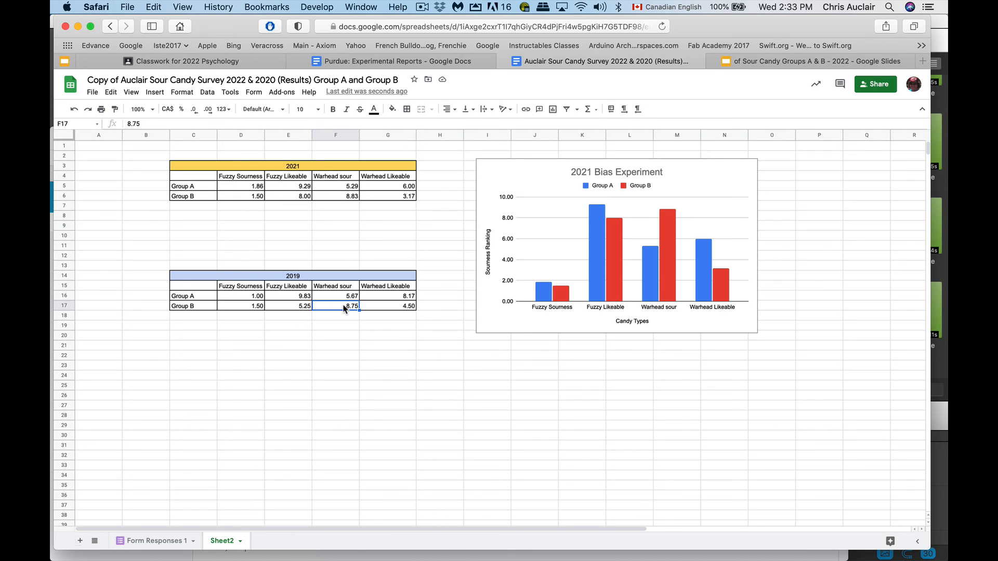
click(344, 198)
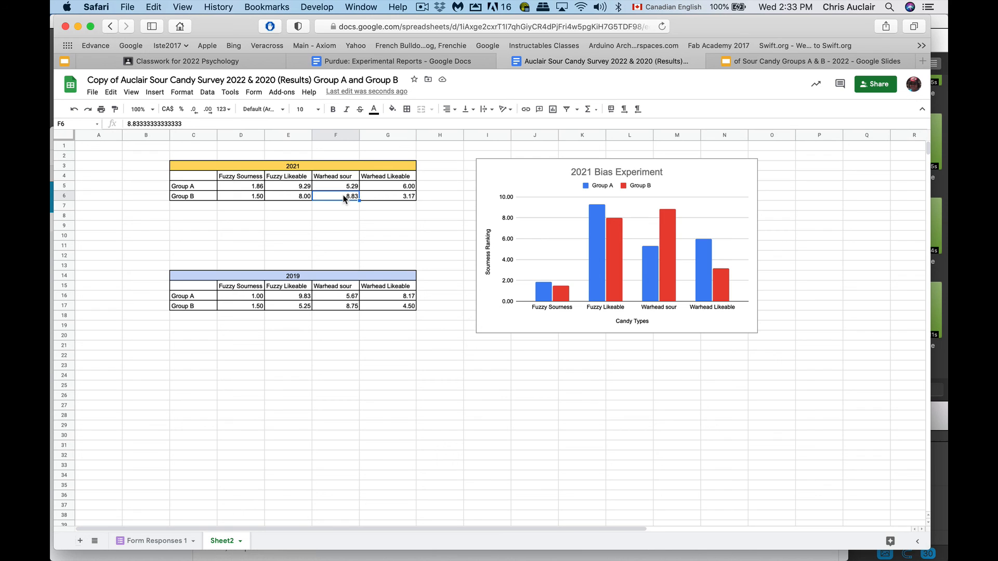